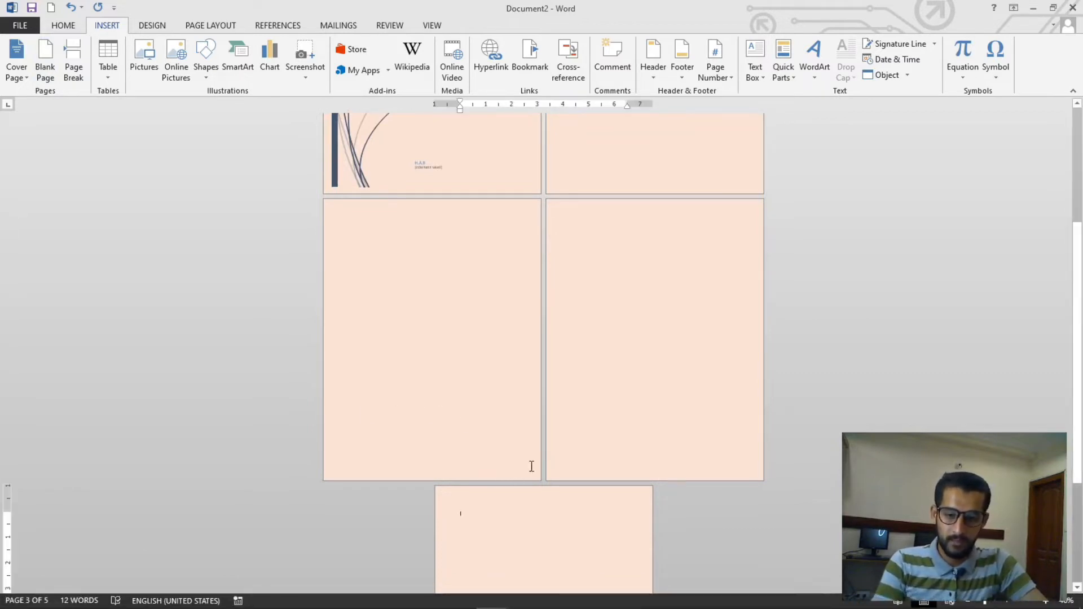
ctrl+scroll(579, 416, up, 2)
scroll(580, 416, down, 5)
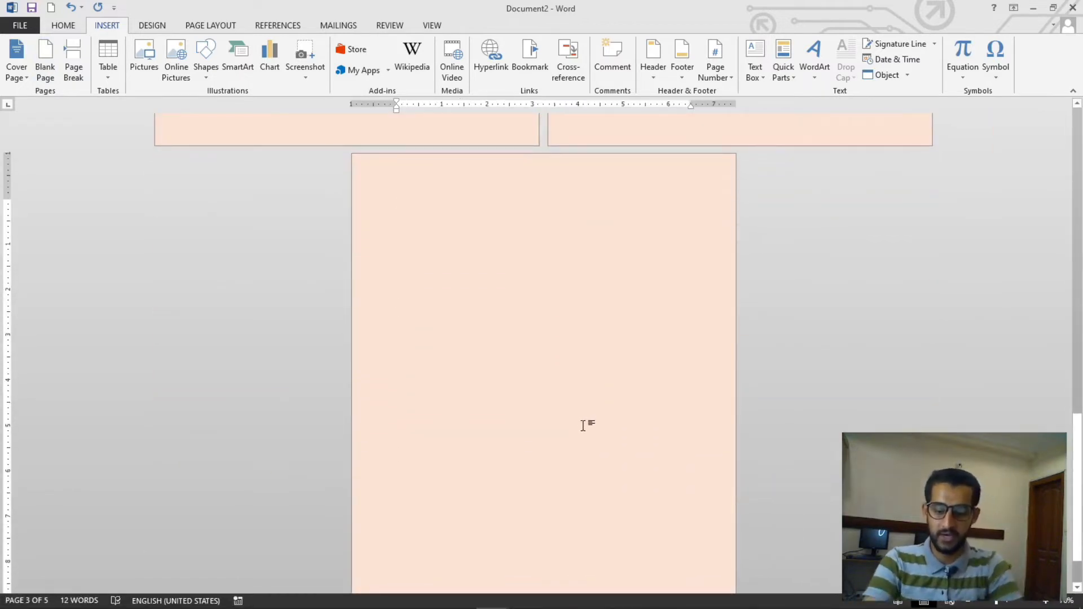
Type three lines of placeholder text on the last page, then select and delete them
text(jkljfkldjfkljsdakljkldjfkl)
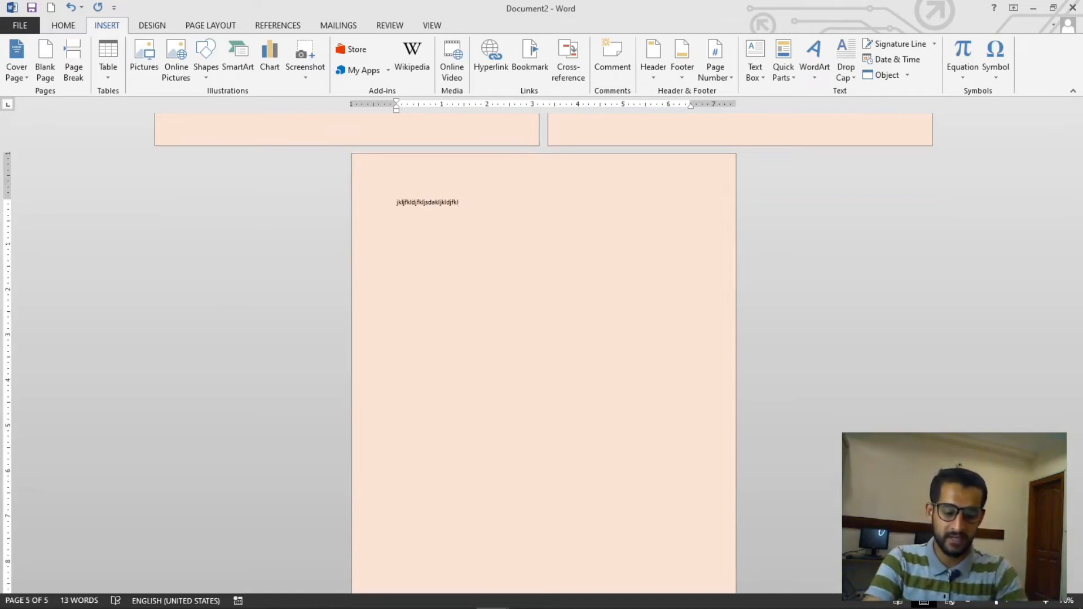
text( kljdfkljklasdjfkljsdkl)
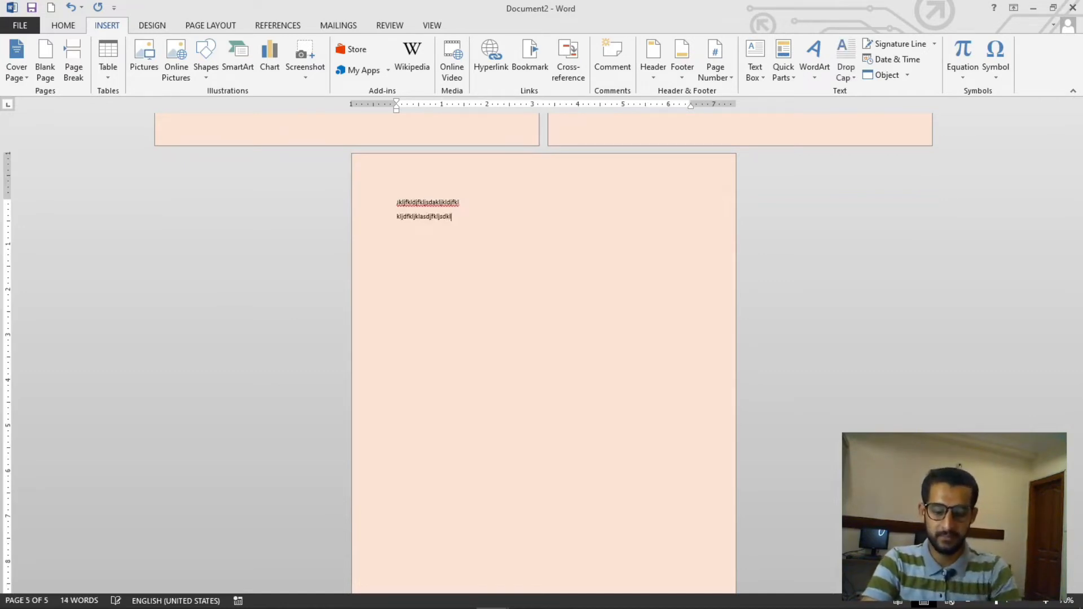
key(Return)
text(dfklfjkljsdfkljk)
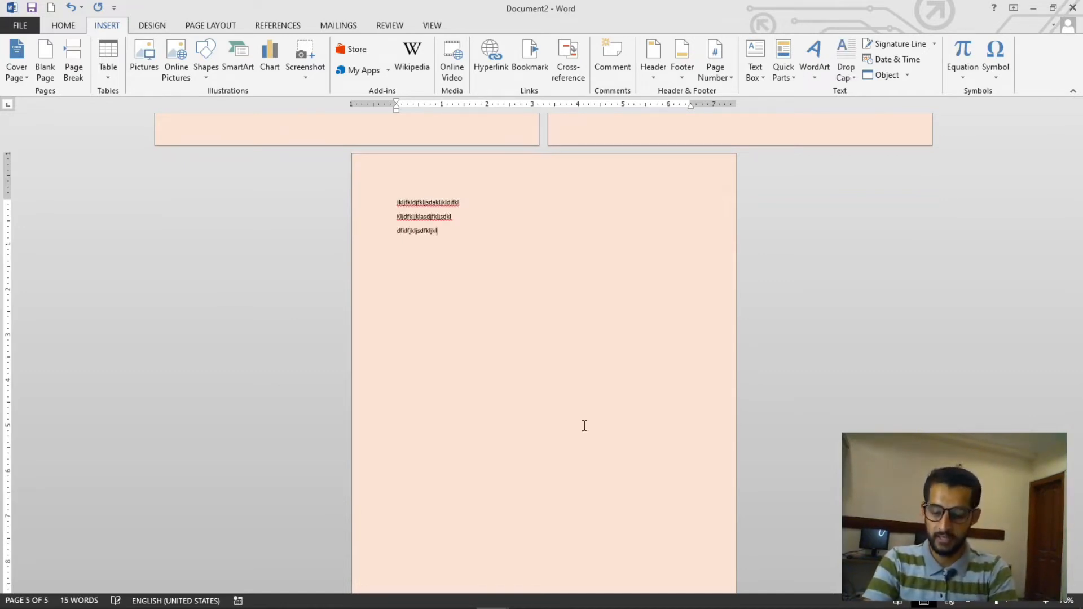
key(shift+Up)
key(shift+Up)
key(shift+Home)
key(BackSpace)
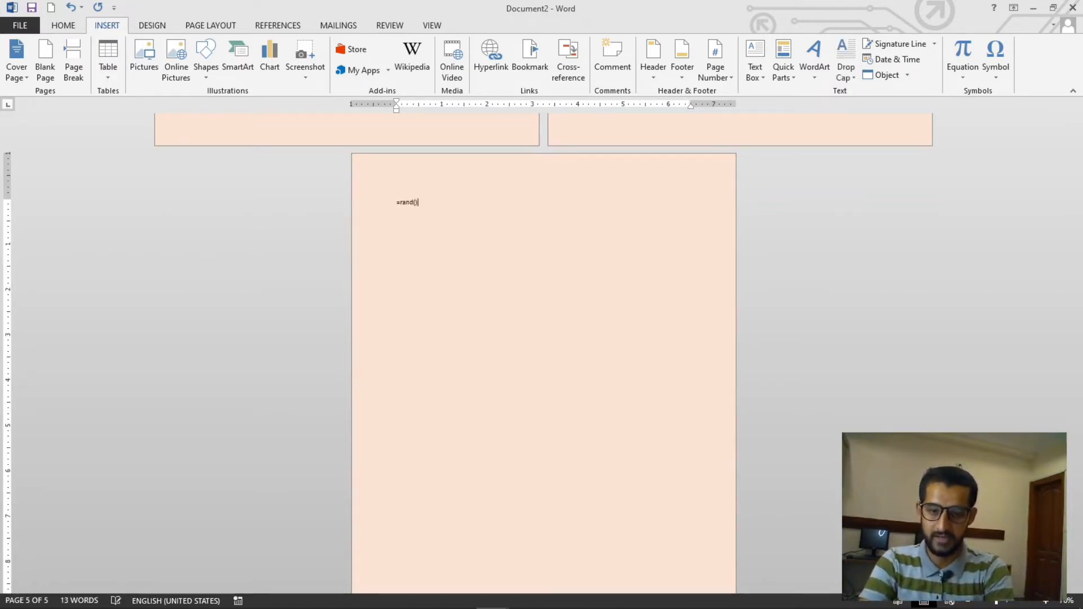
Generate sample paragraphs on the last page with =rand(), then select and justify them
text(=rand())
key(Return)
key(shift+Up)
key(shift+Up)
key(shift+Up)
key(shift+Up)
key(shift+Up)
key(shift+Up)
key(shift+Up)
key(shift+Up)
key(shift+Up)
key(shift+Up)
key(shift+Up)
key(shift+Up)
key(shift+Up)
key(shift+Up)
key(shift+Up)
key(shift+Up)
key(shift+Up)
key(shift+Up)
key(shift+Up)
key(shift+Up)
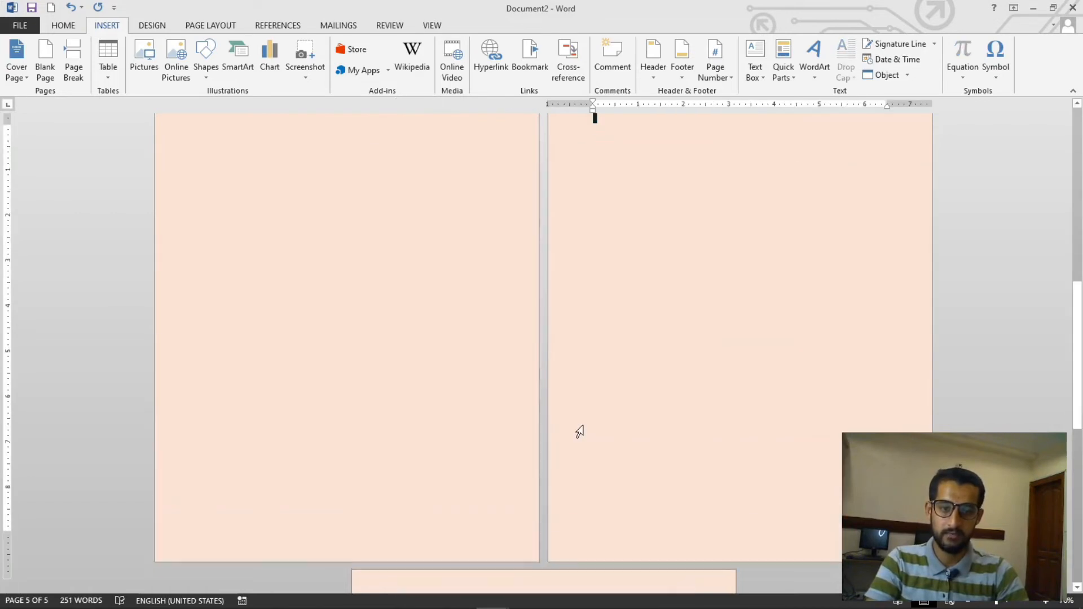
key(shift+Down)
scroll(889, 362, down, 3)
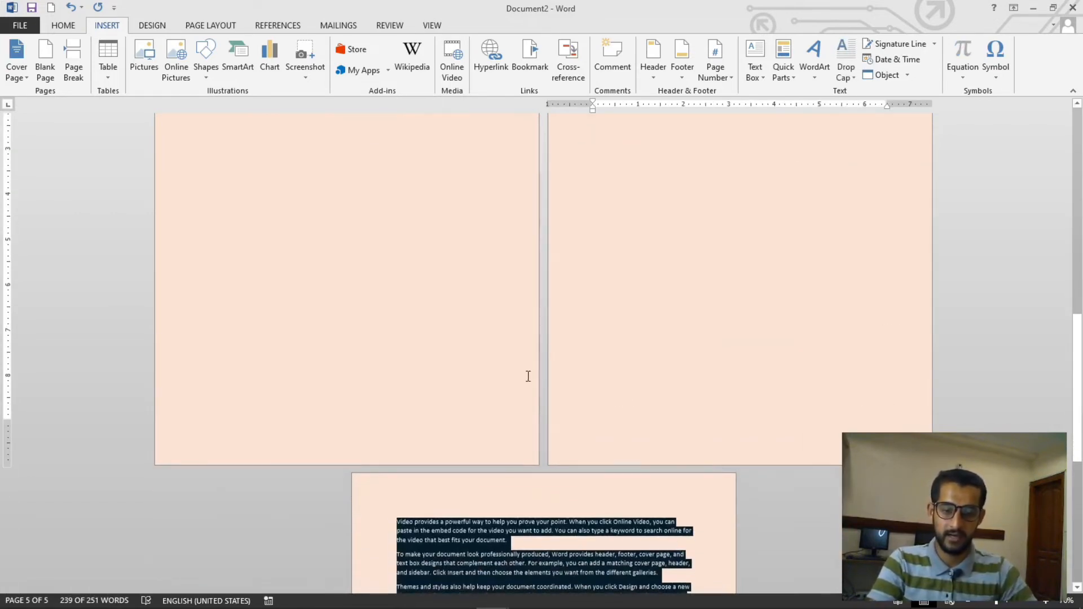
scroll(760, 511, down, 3)
key(ctrl+j)
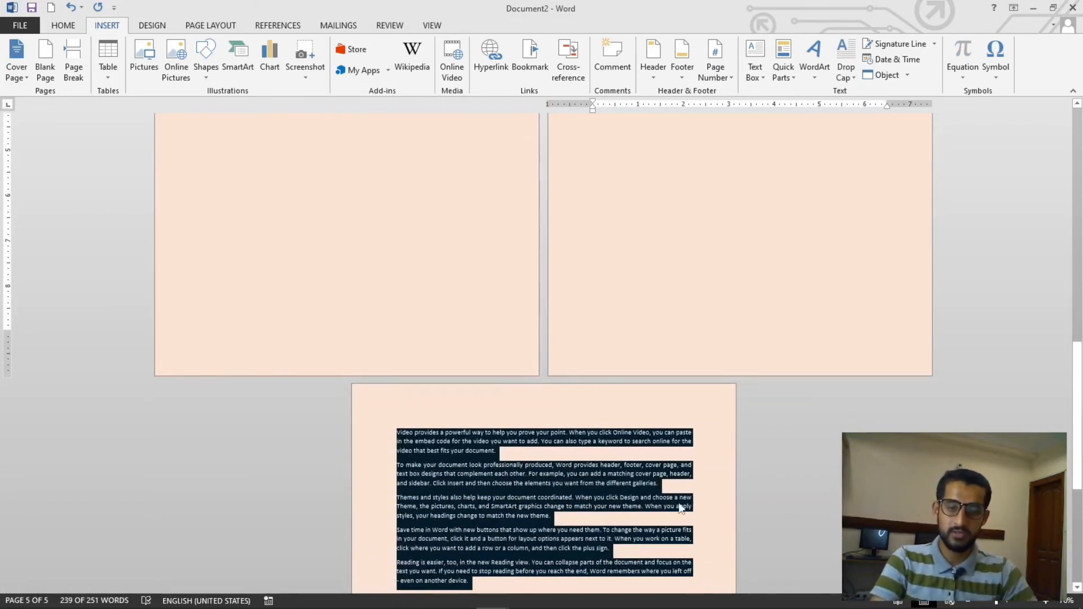
Open the print preview and page through the document's pages before returning to editing
key(ctrl+p)
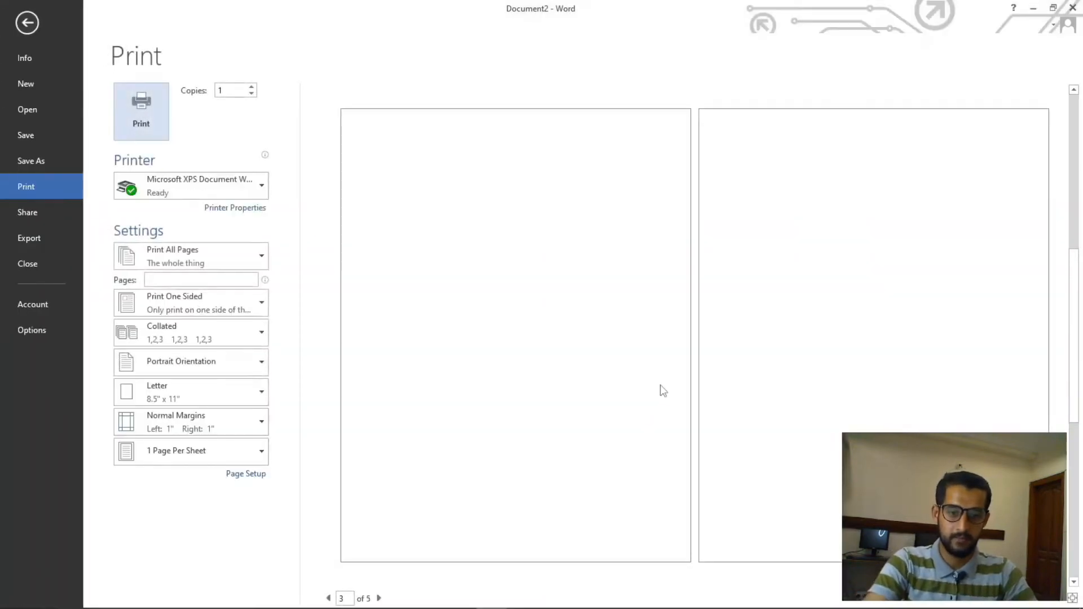
click(417, 389)
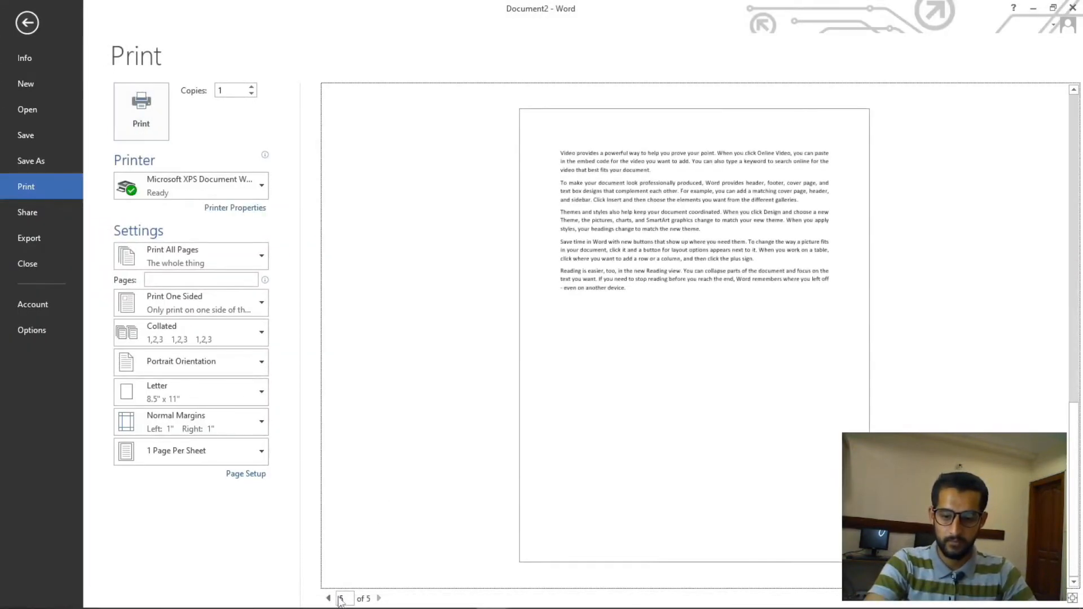
click(329, 599)
click(329, 600)
click(329, 599)
click(329, 599)
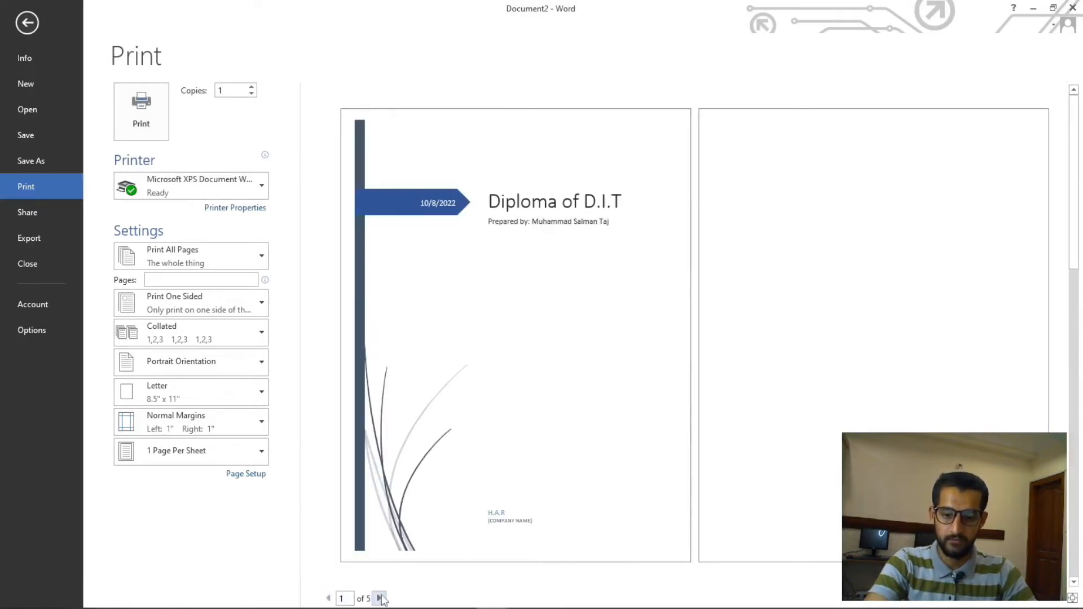
click(379, 599)
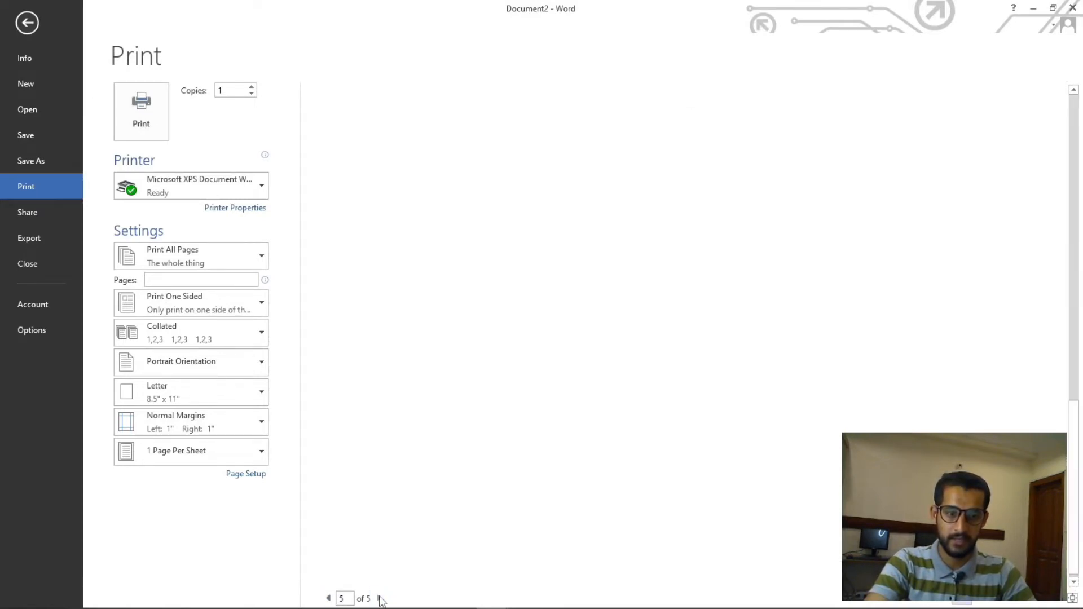
key(Escape)
Delete the empty page that sits just before the sample text page
scroll(636, 317, down, 10)
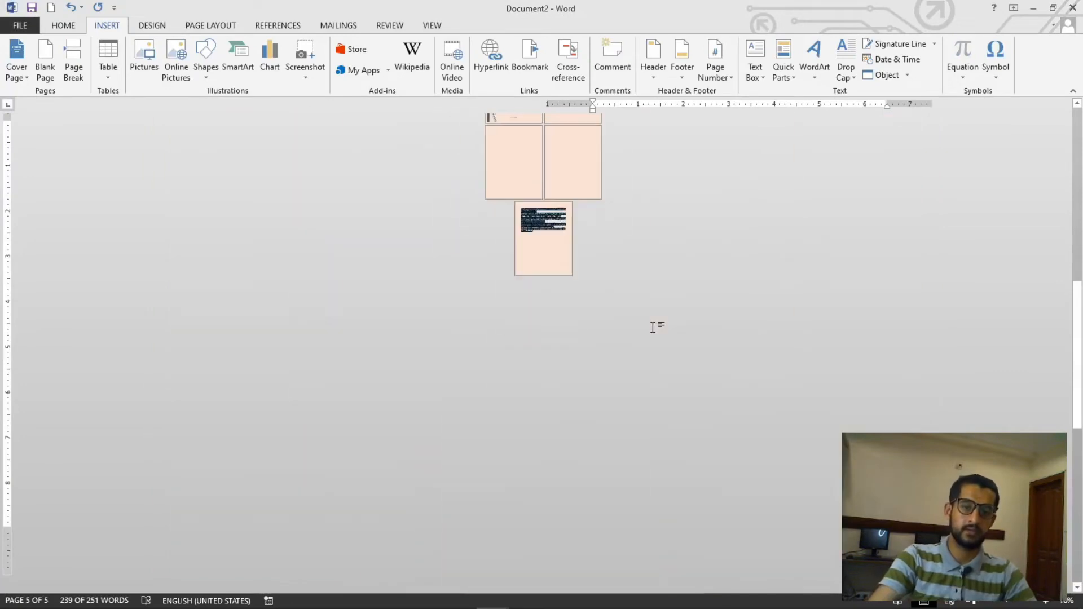
click(572, 294)
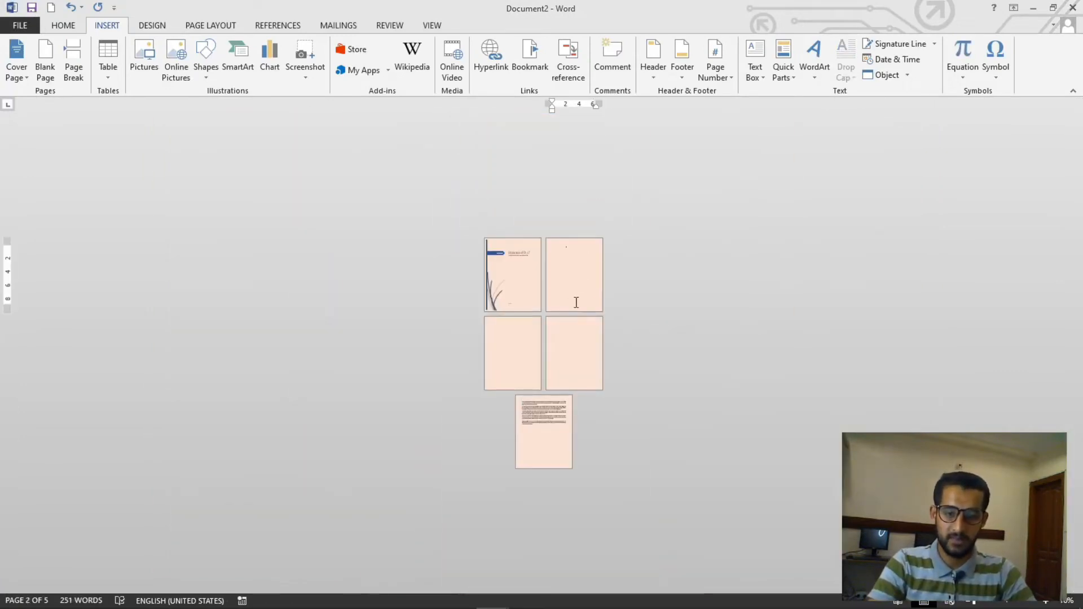
scroll(592, 259, up, 3)
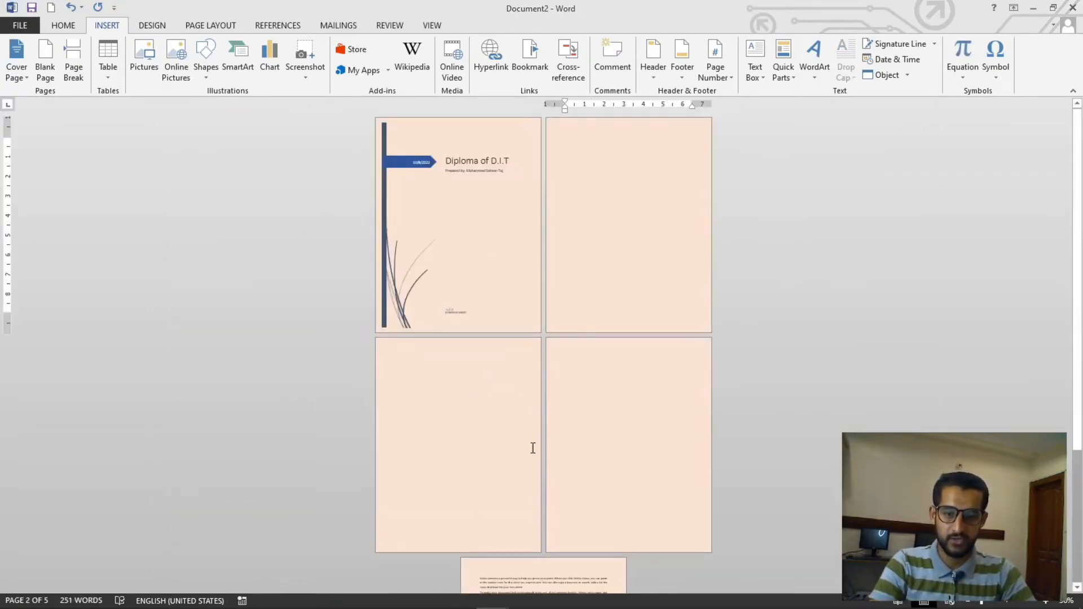
click(588, 423)
scroll(595, 376, down, 1)
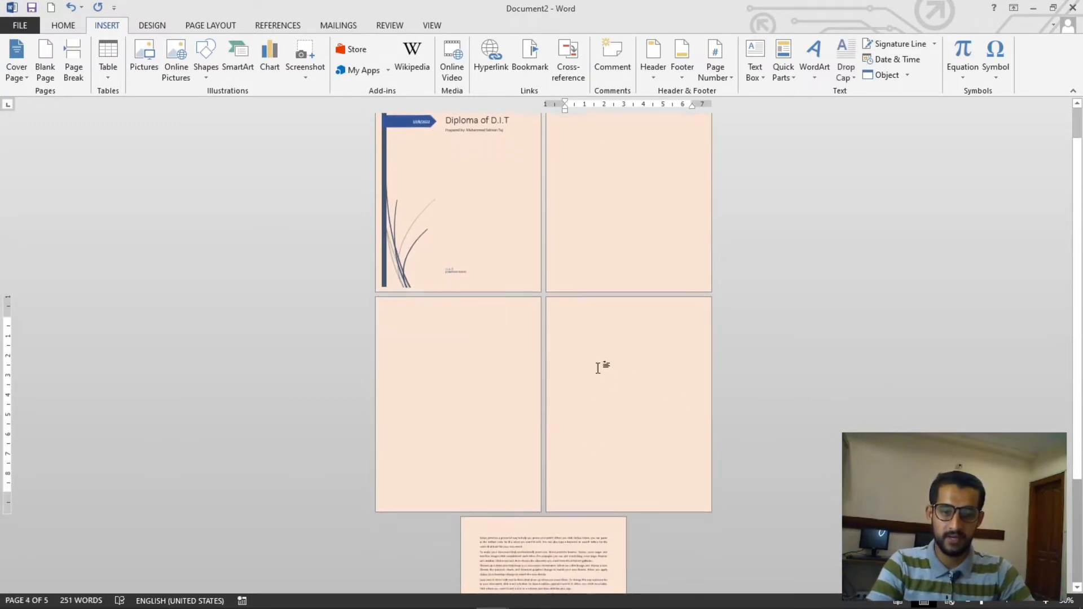
click(589, 317)
key(BackSpace)
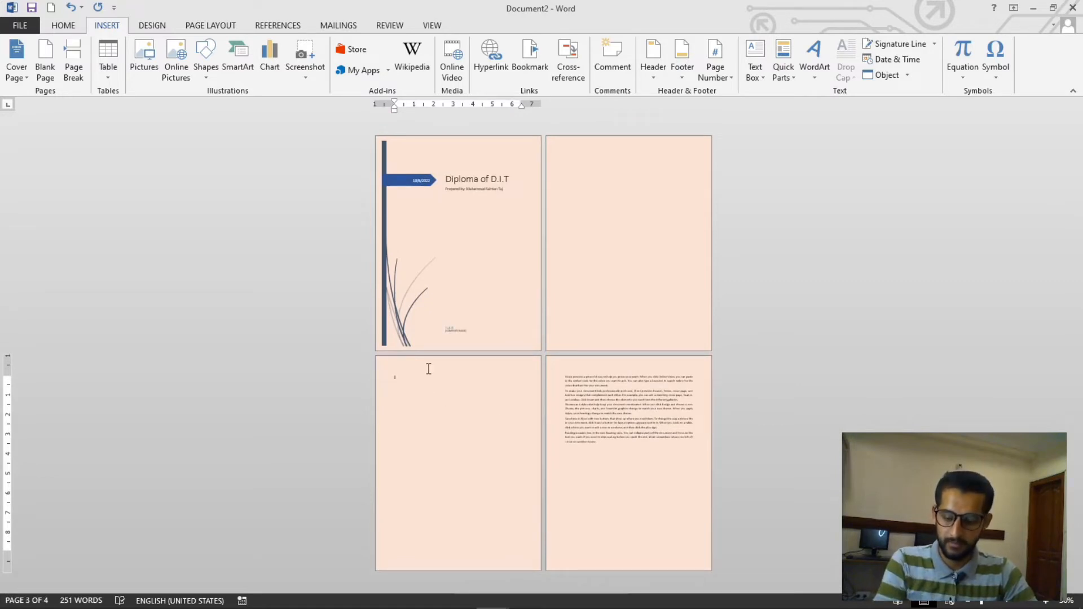
Remove the remaining blank pages so the sample text directly follows the cover page
scroll(428, 367, up, 2)
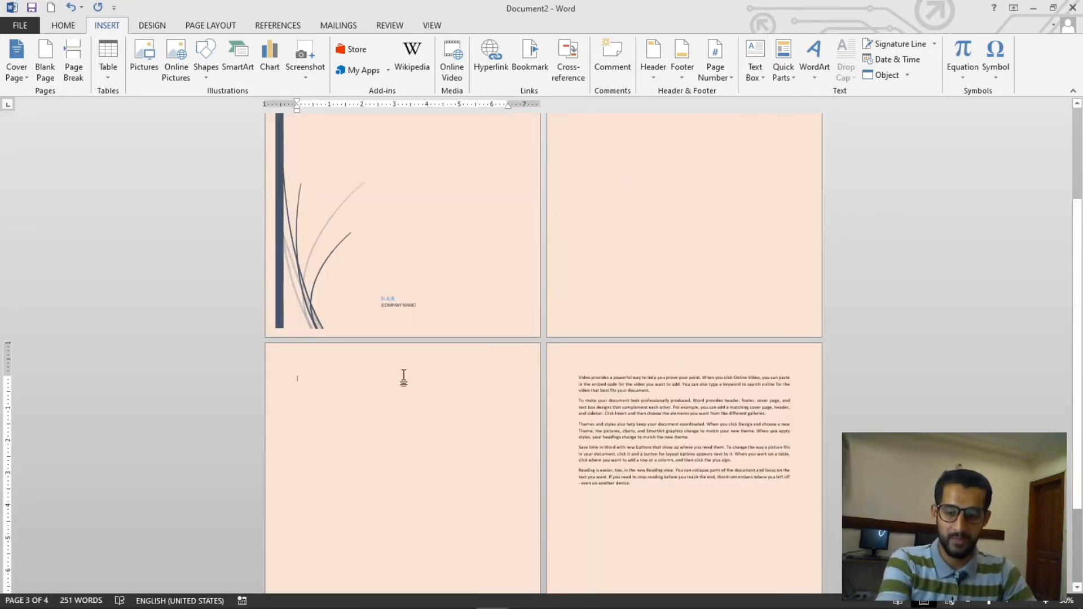
scroll(403, 378, up, 5)
click(618, 368)
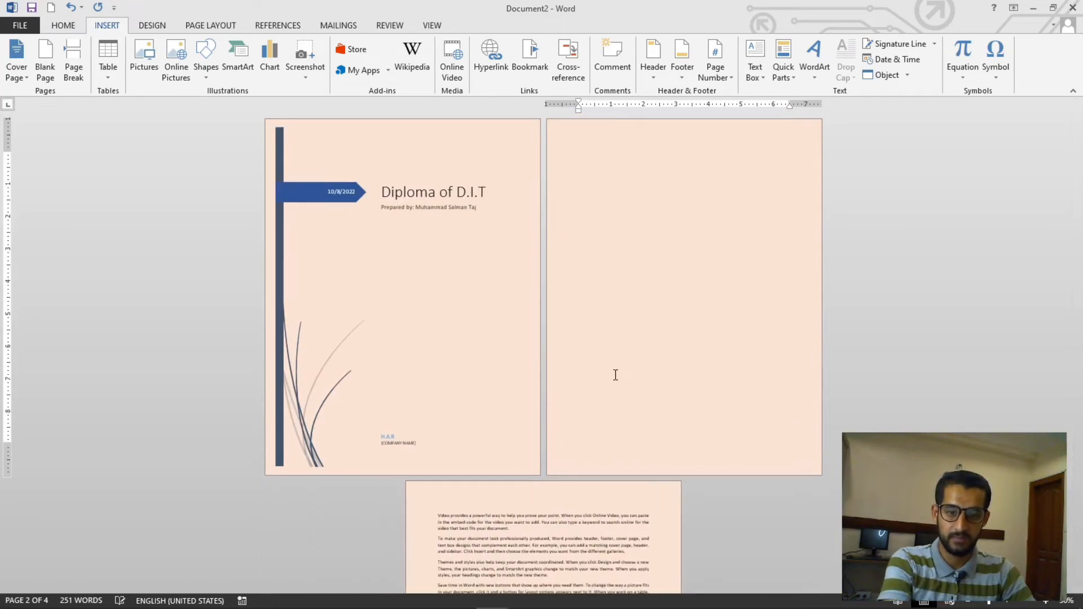
key(BackSpace)
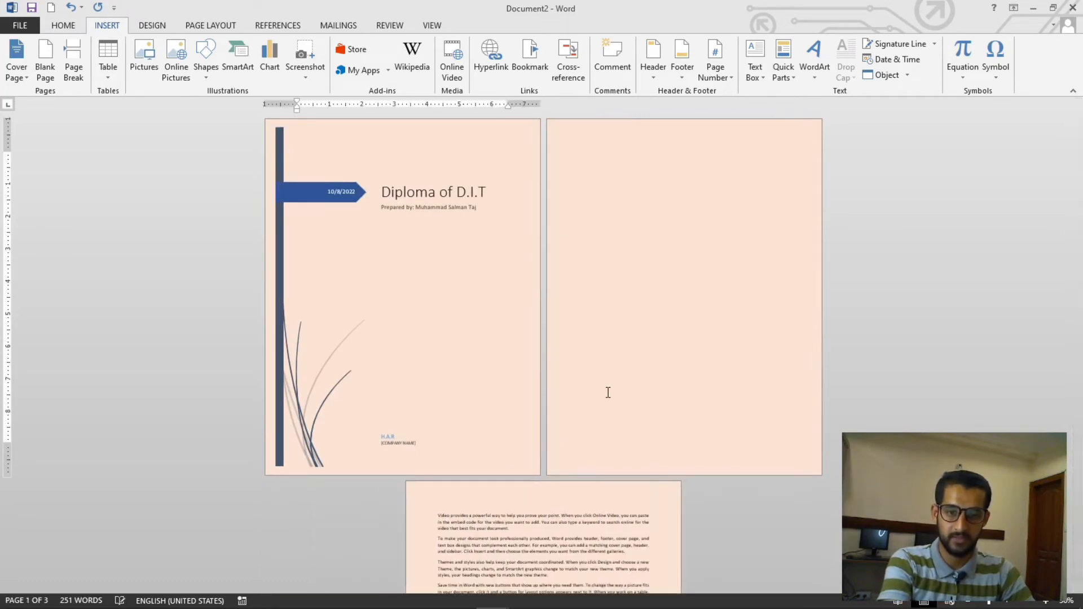
key(BackSpace)
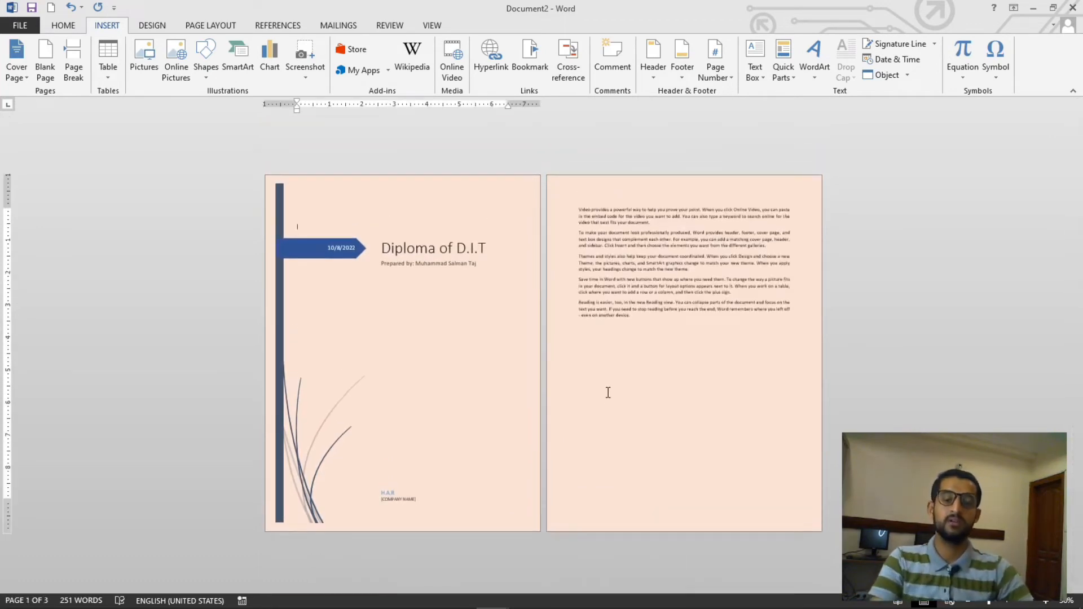
Insert a blank page after the cover page, then undo the insertion
scroll(626, 342, up, 1)
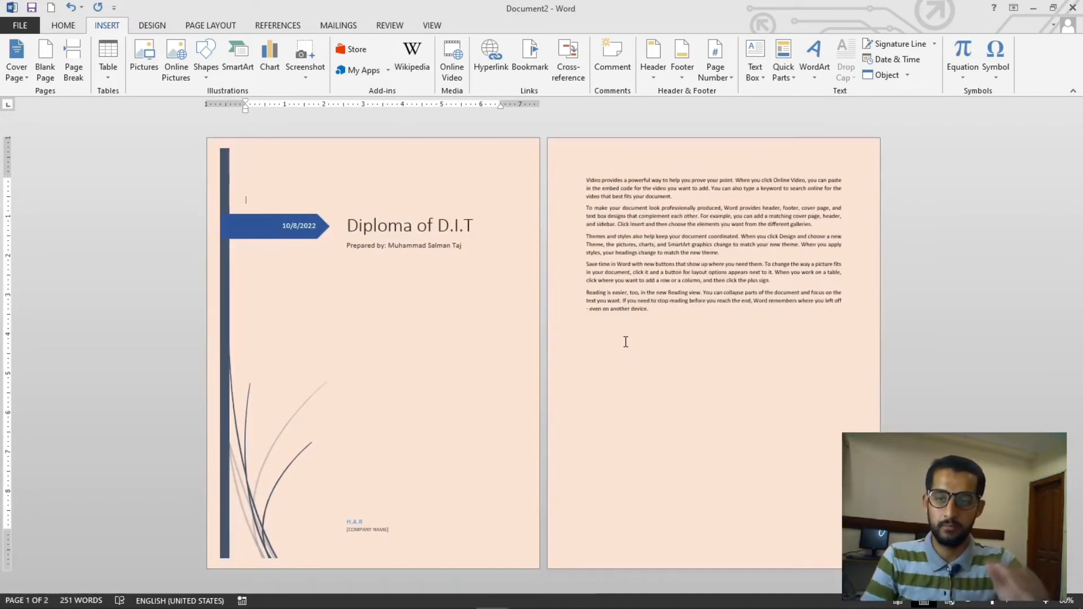
click(44, 73)
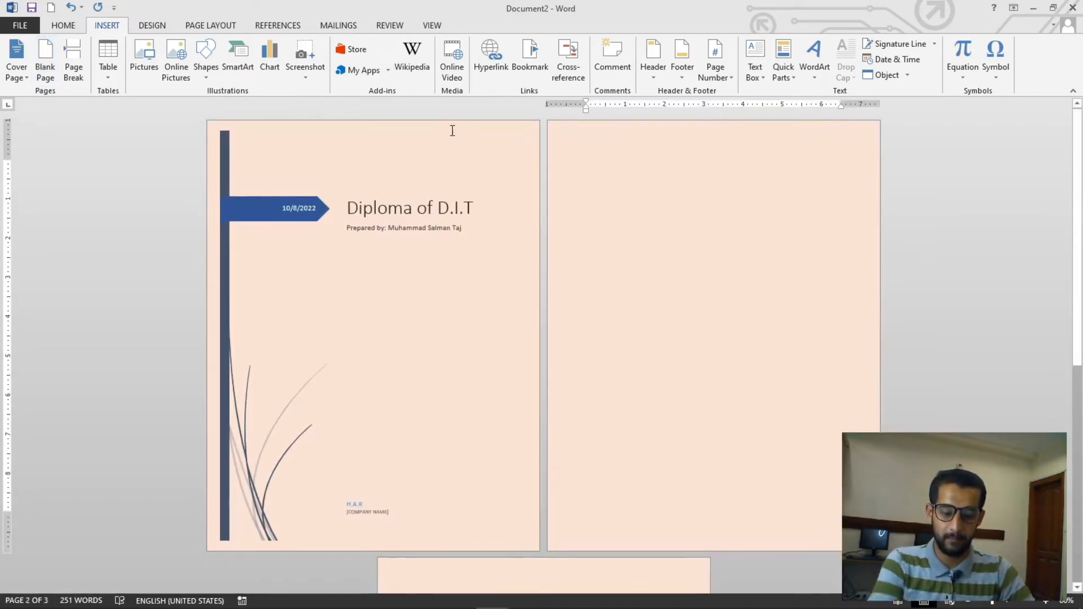
key(ctrl+z)
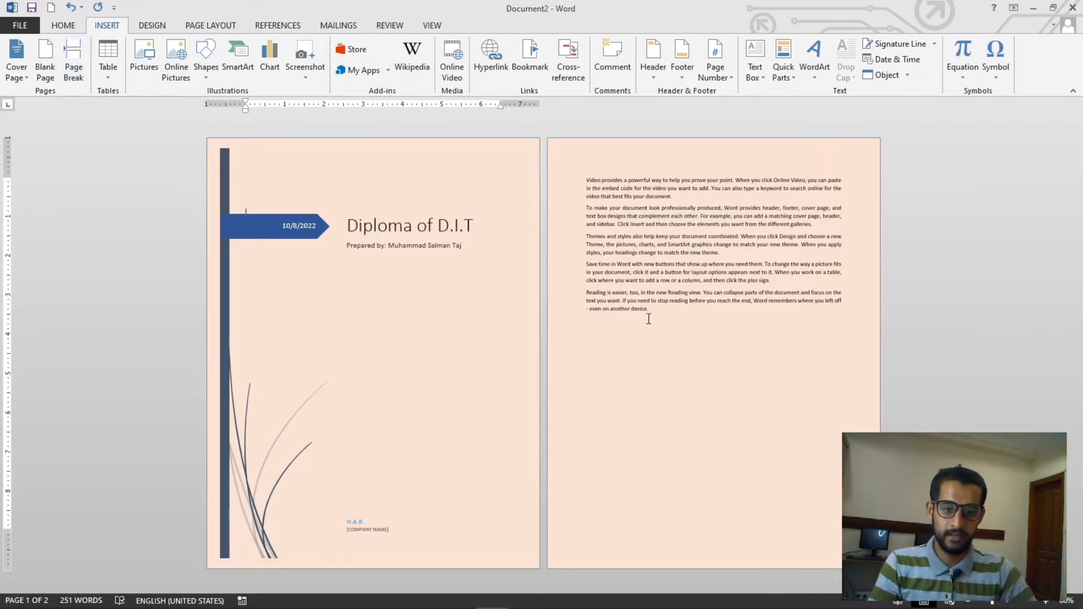
Insert a blank page after the end of the sample text, then undo the insertion
click(663, 338)
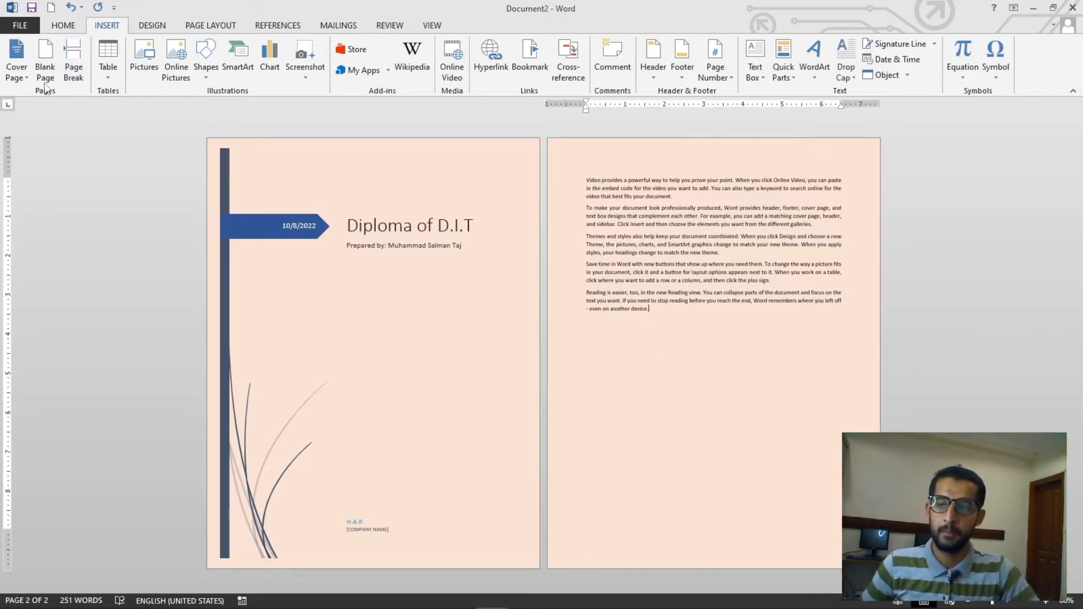
click(45, 57)
scroll(444, 399, down, 3)
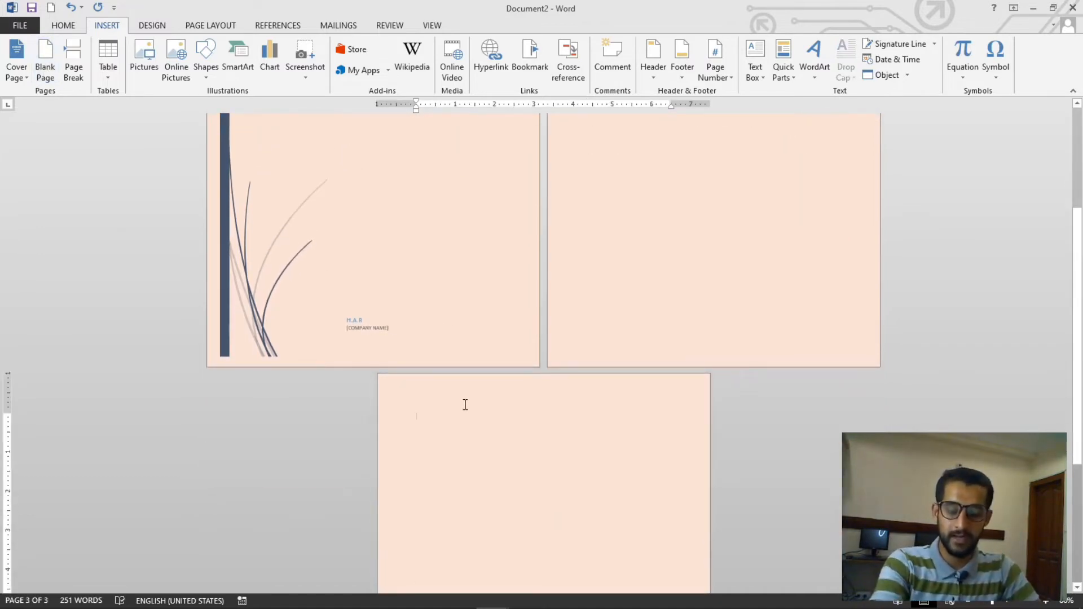
key(ctrl+z)
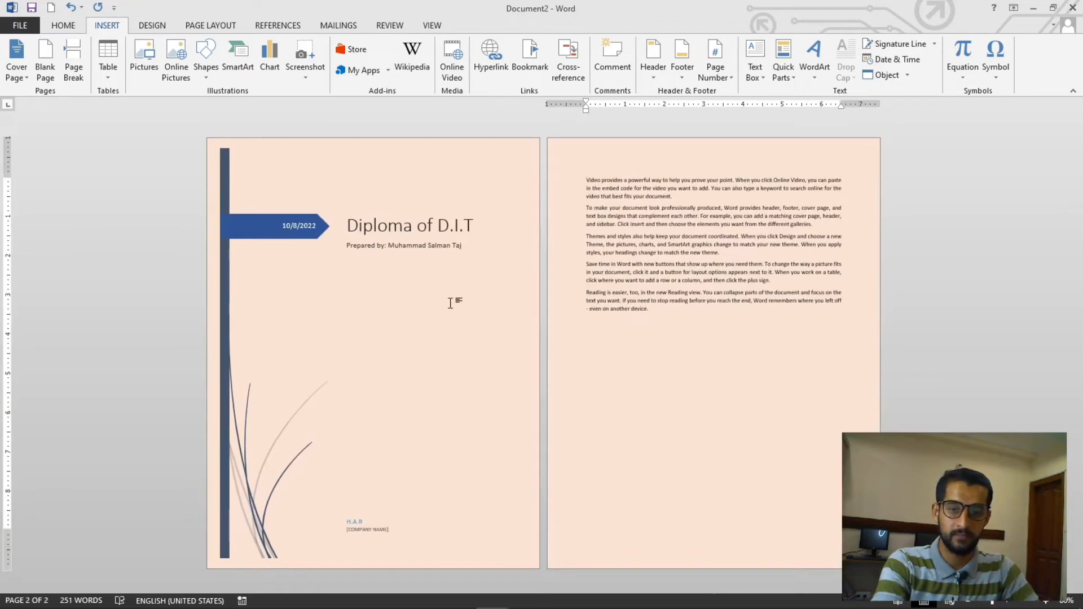
Insert a blank page once more from the cover page, then undo it
click(450, 303)
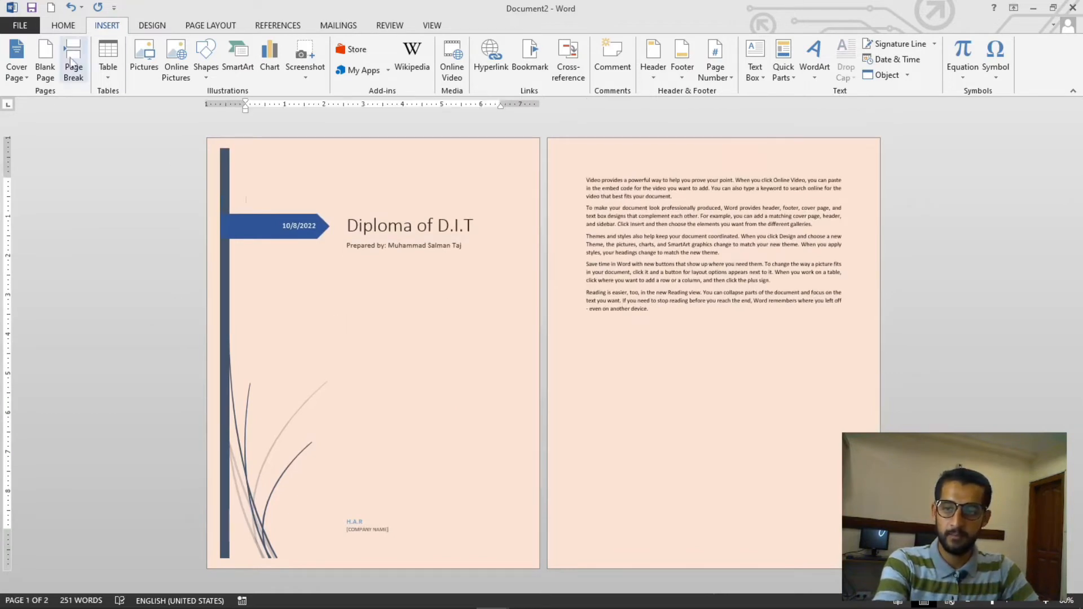
click(46, 65)
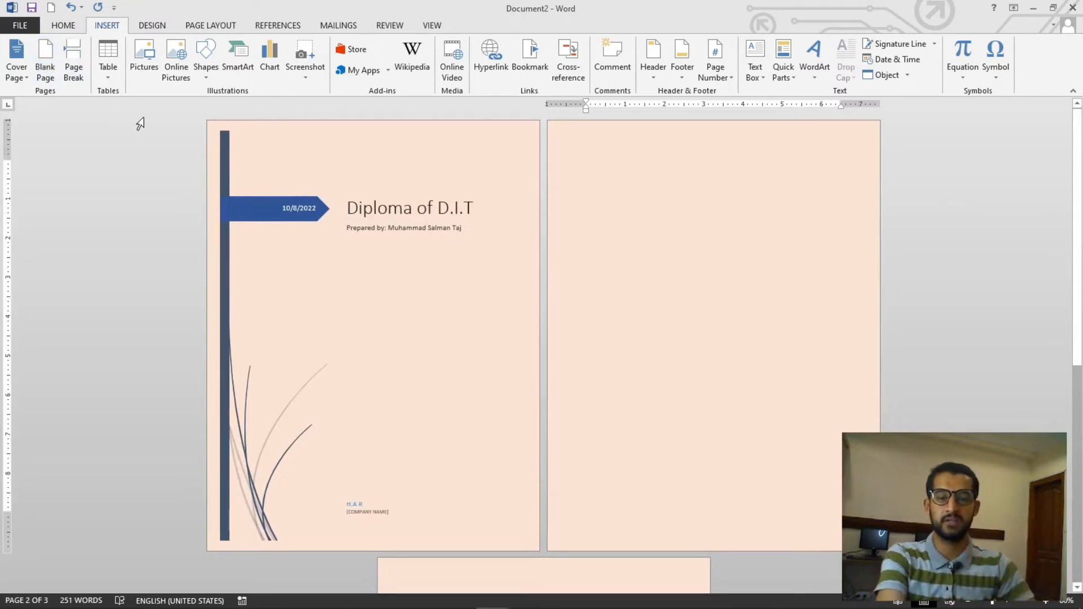
key(ctrl+z)
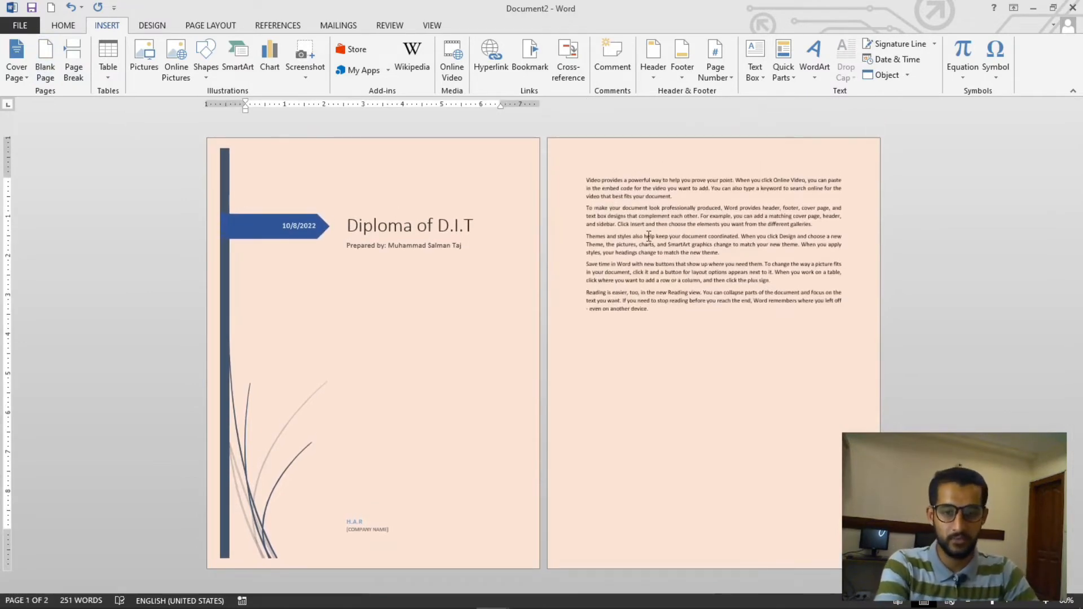
Select each paragraph of the sample text in turn, then the last three paragraphs together
click(702, 233)
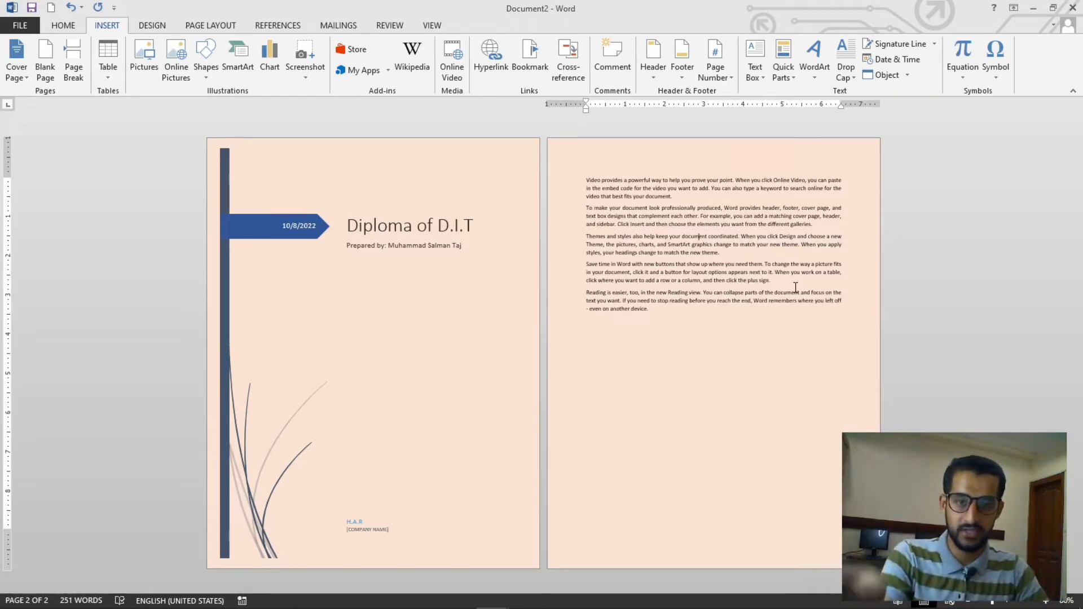
scroll(810, 305, up, 4)
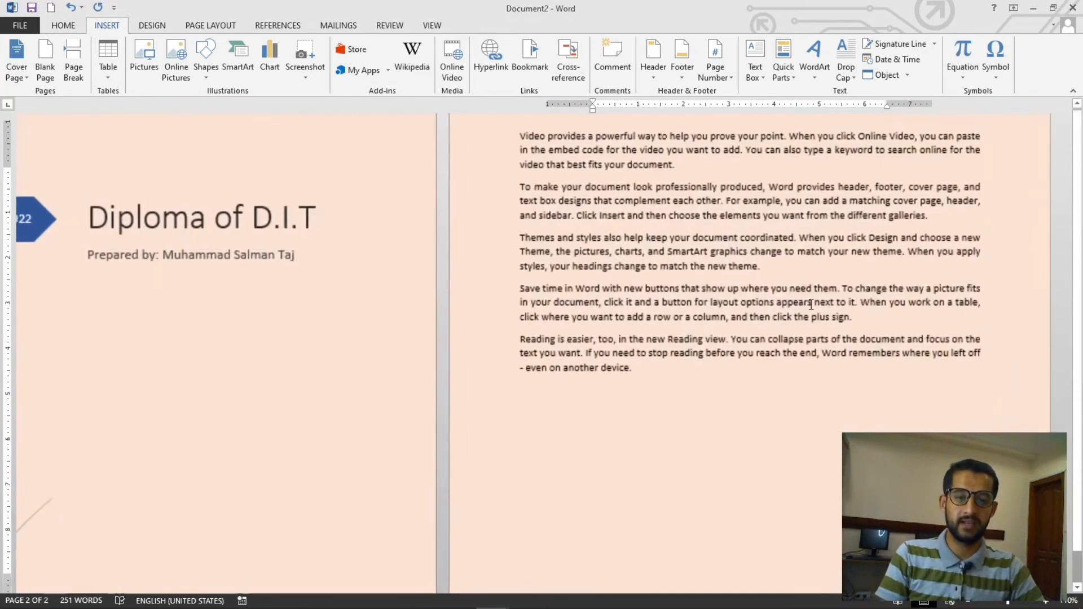
scroll(380, 167, up, 2)
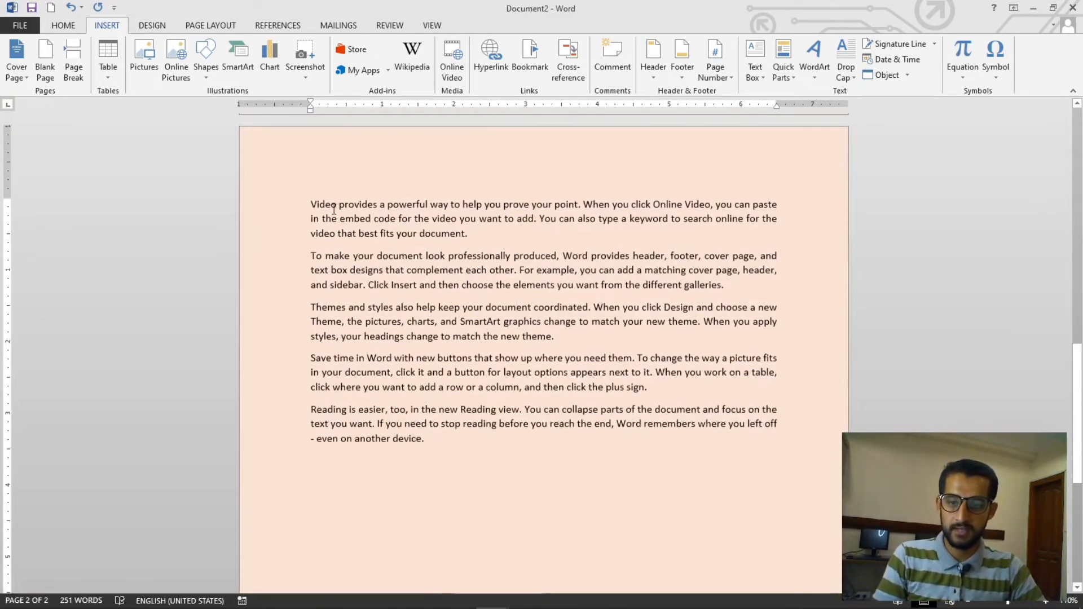
drag(310, 204, 472, 237)
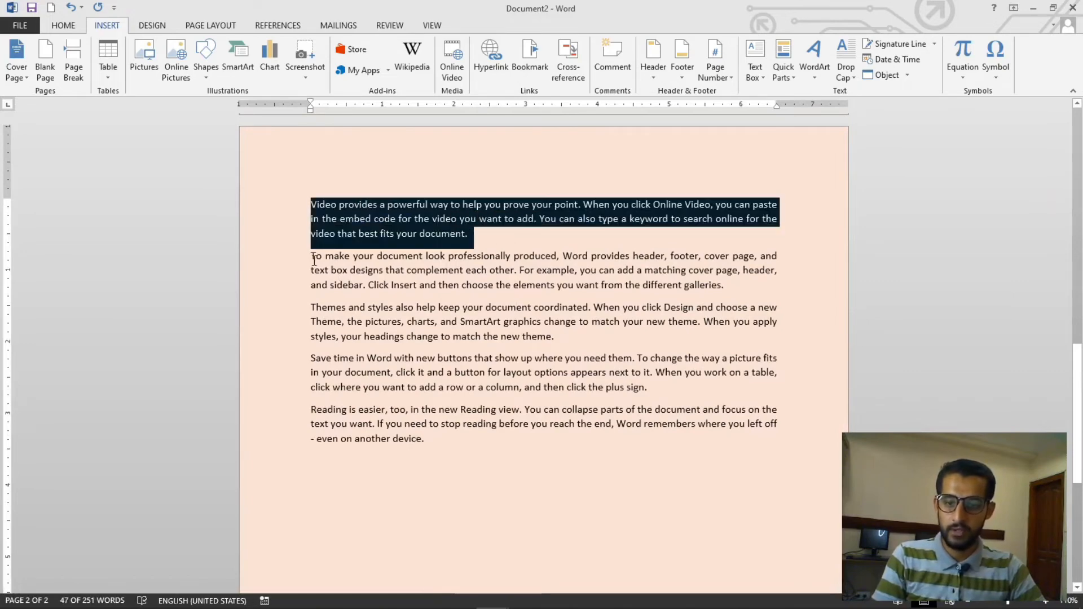
drag(311, 256, 423, 284)
drag(311, 308, 374, 337)
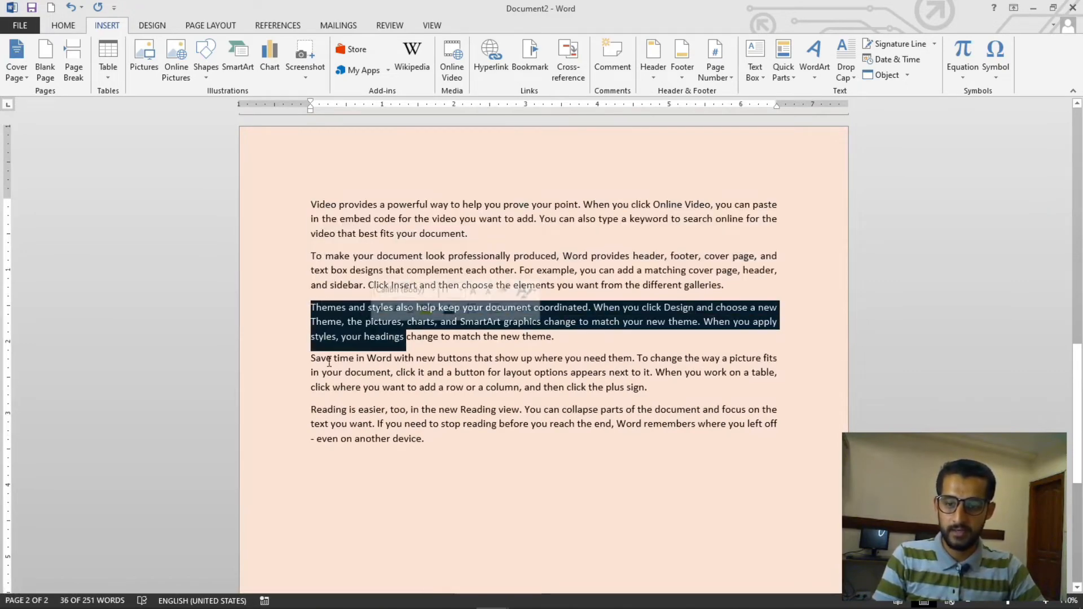
drag(311, 358, 406, 390)
drag(349, 410, 422, 440)
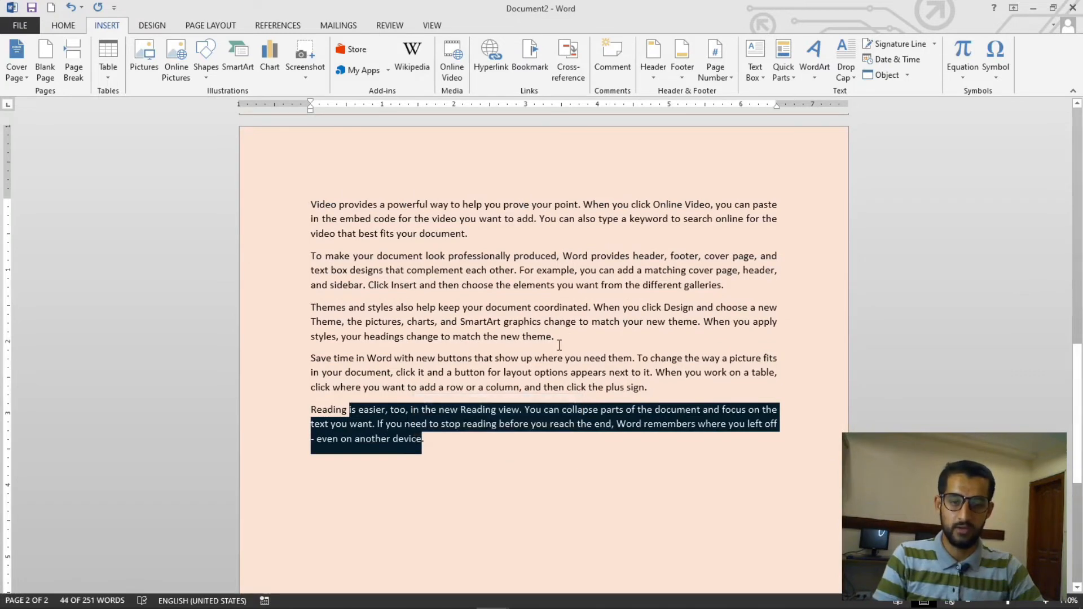
click(313, 307)
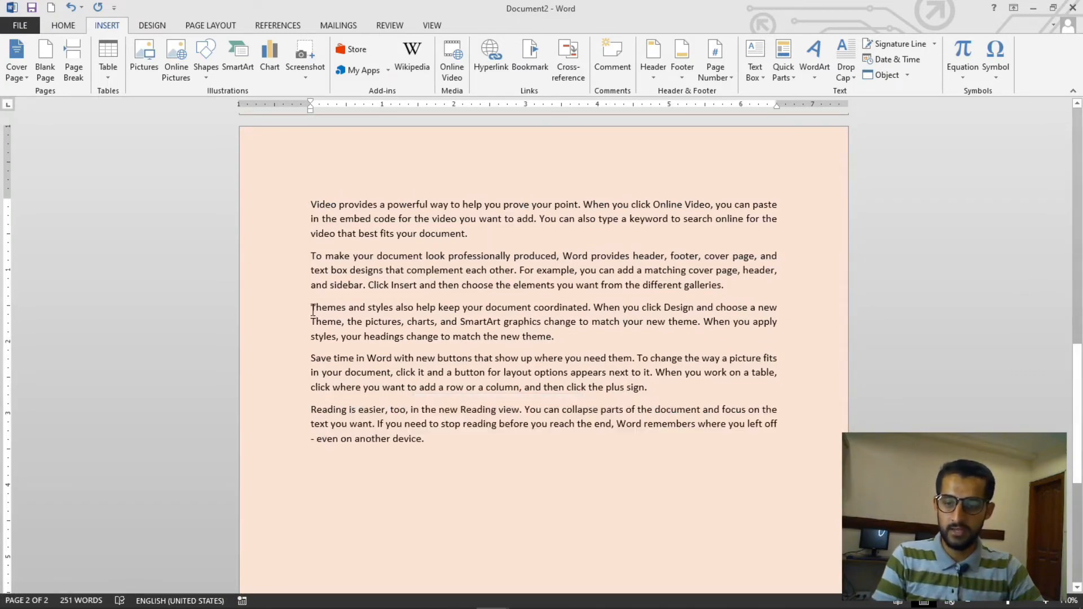
drag(313, 310, 440, 436)
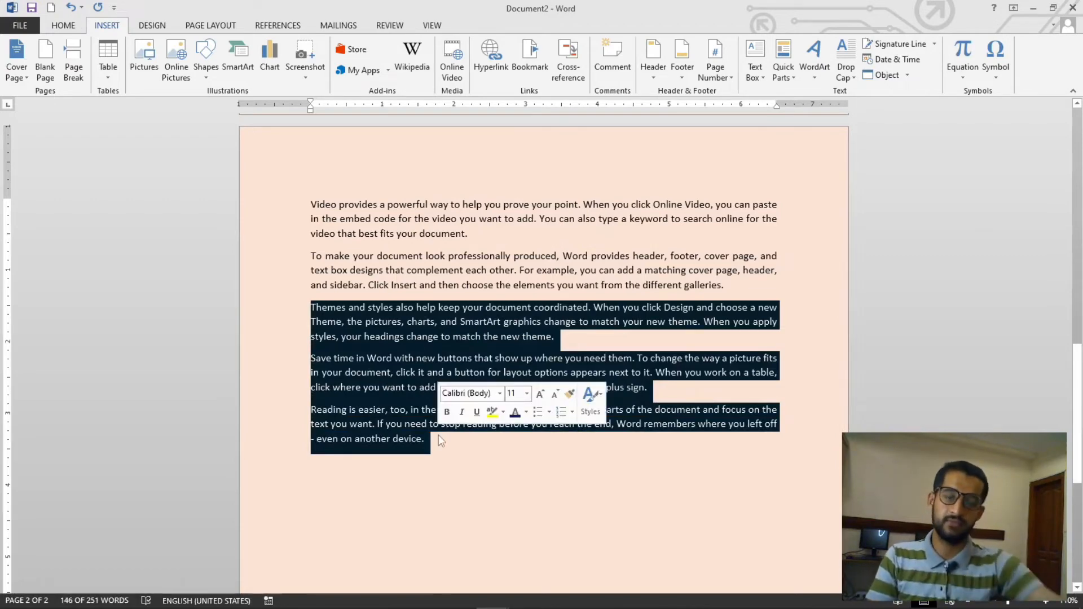
click(327, 308)
Insert a page break before the paragraph beginning 'Themes and styles' in the sample text
ctrl+scroll(310, 309, down, 5)
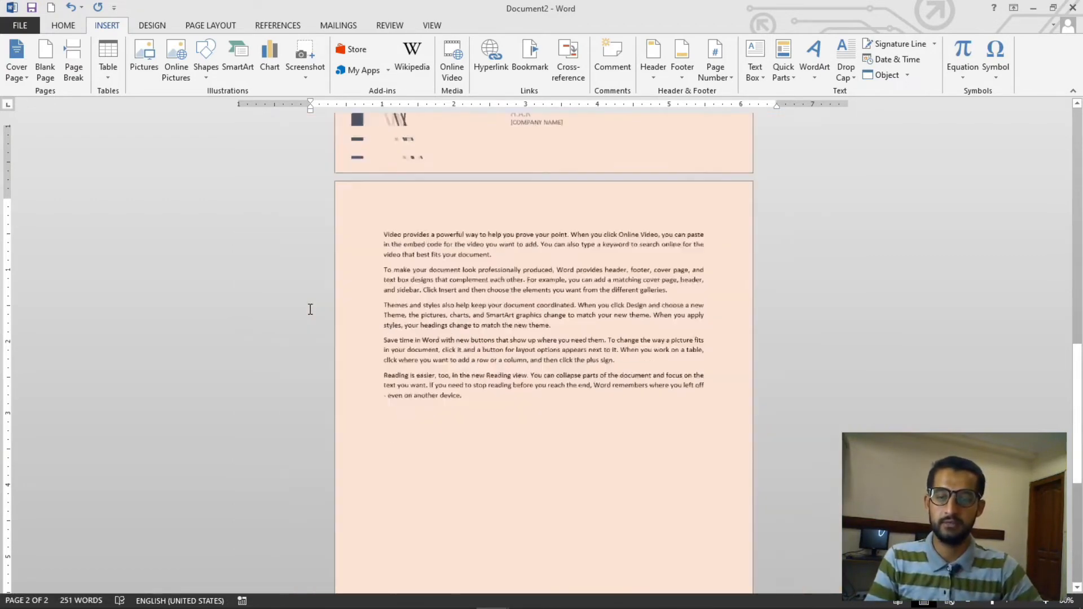
ctrl+scroll(496, 354, up, 4)
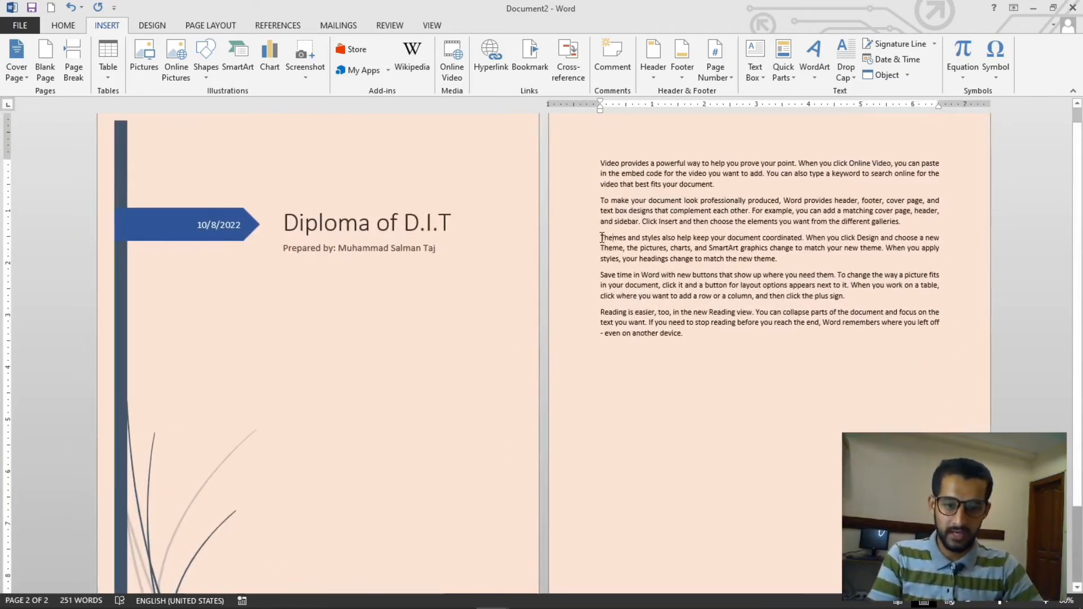
ctrl+scroll(584, 258, up, 4)
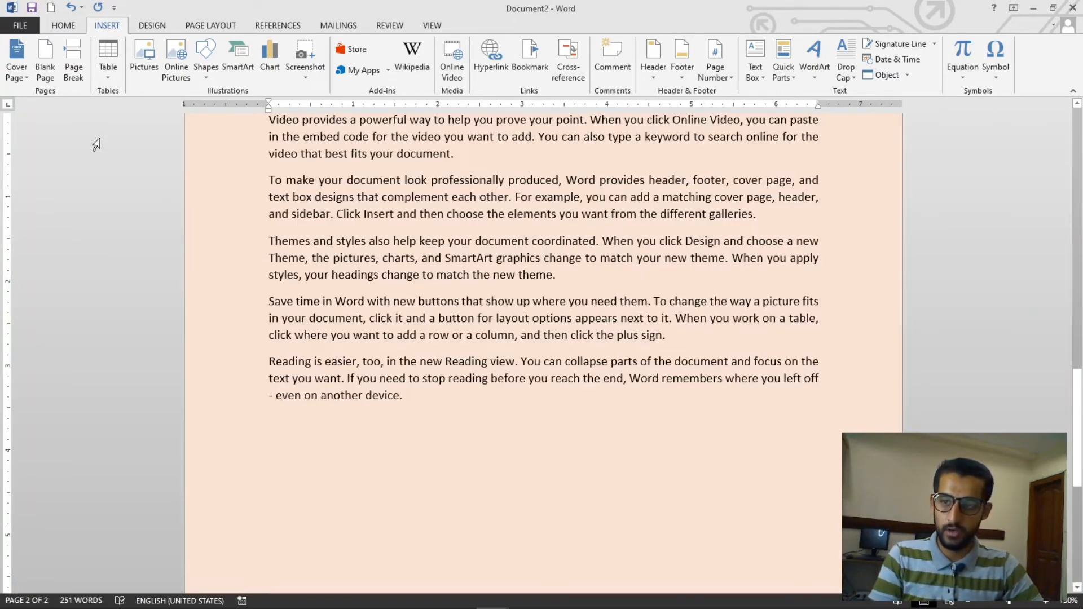
click(74, 77)
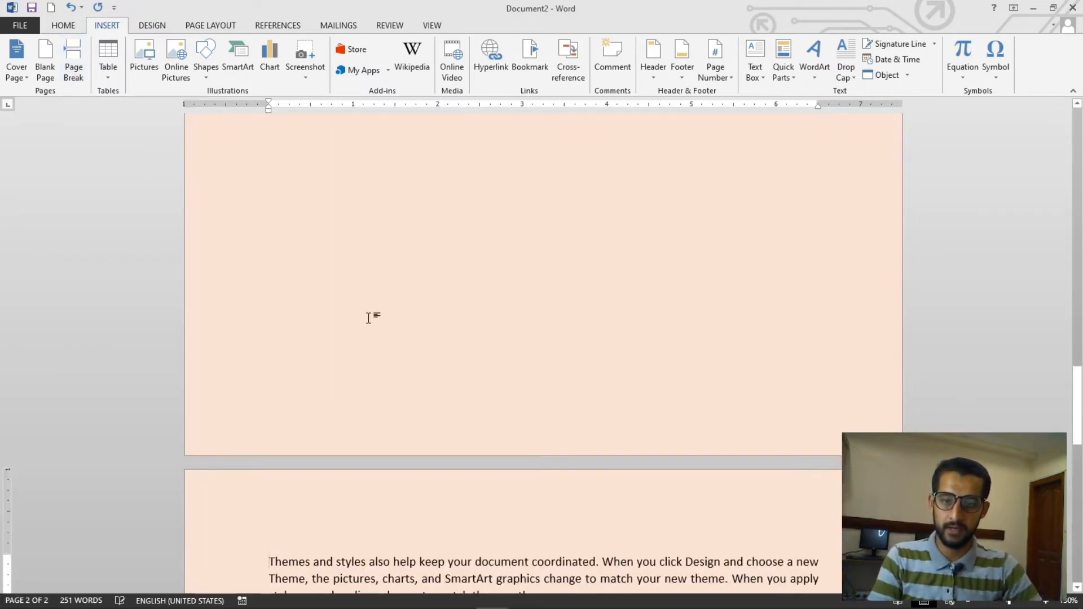
scroll(367, 314, down, 3)
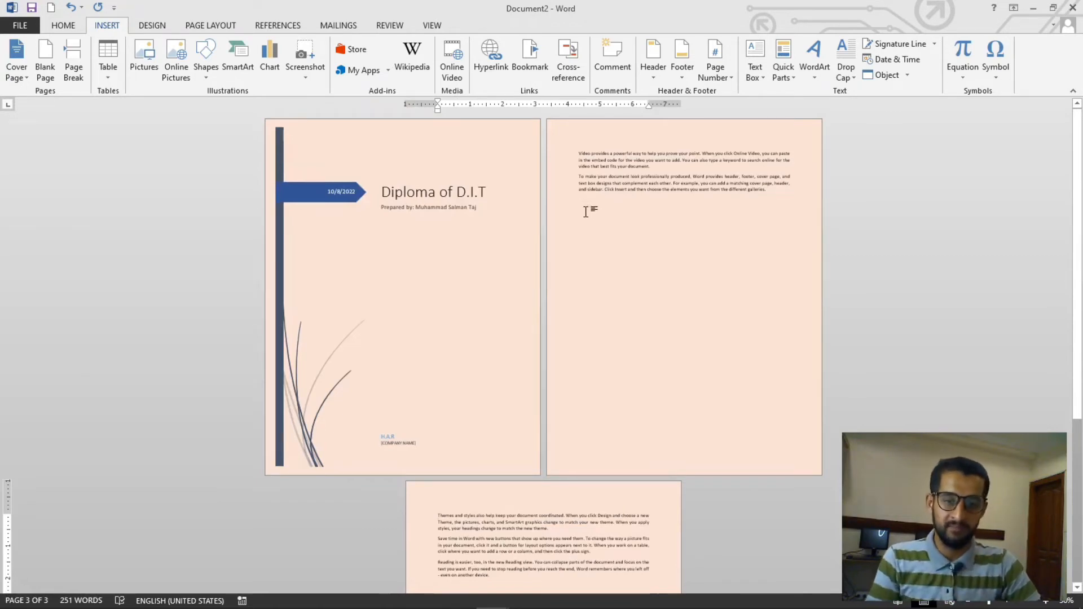
Delete the page break in front of the 'Themes and styles' paragraph
click(582, 204)
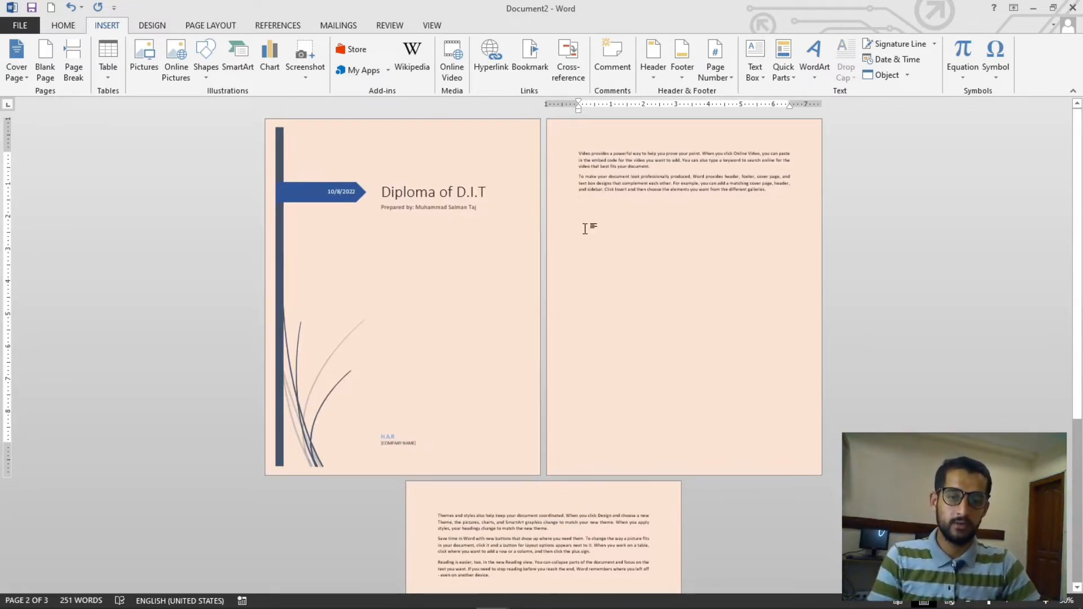
scroll(587, 237, down, 3)
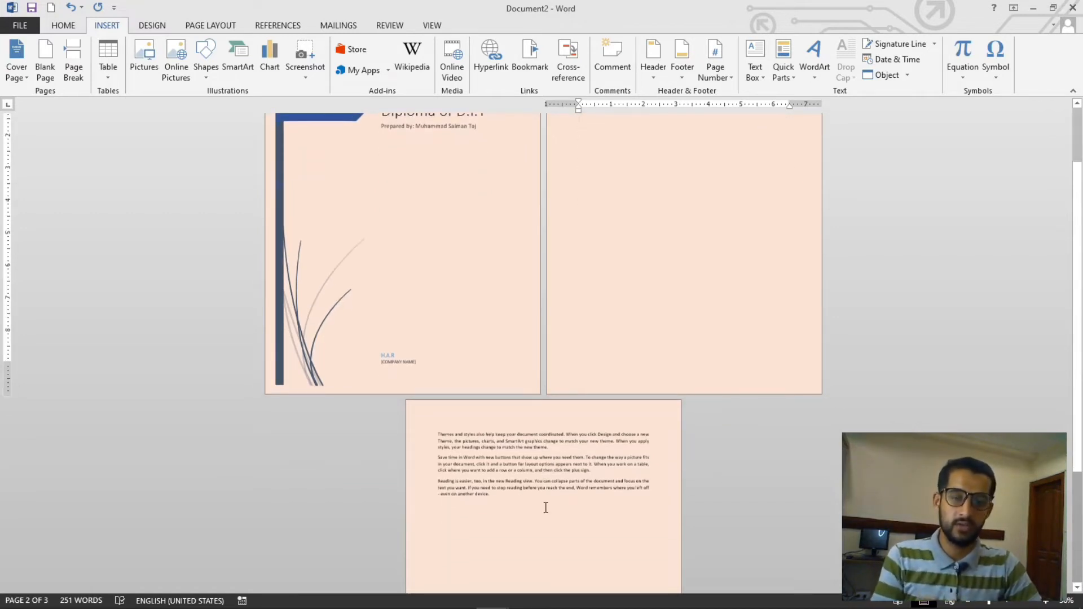
scroll(545, 508, up, 3)
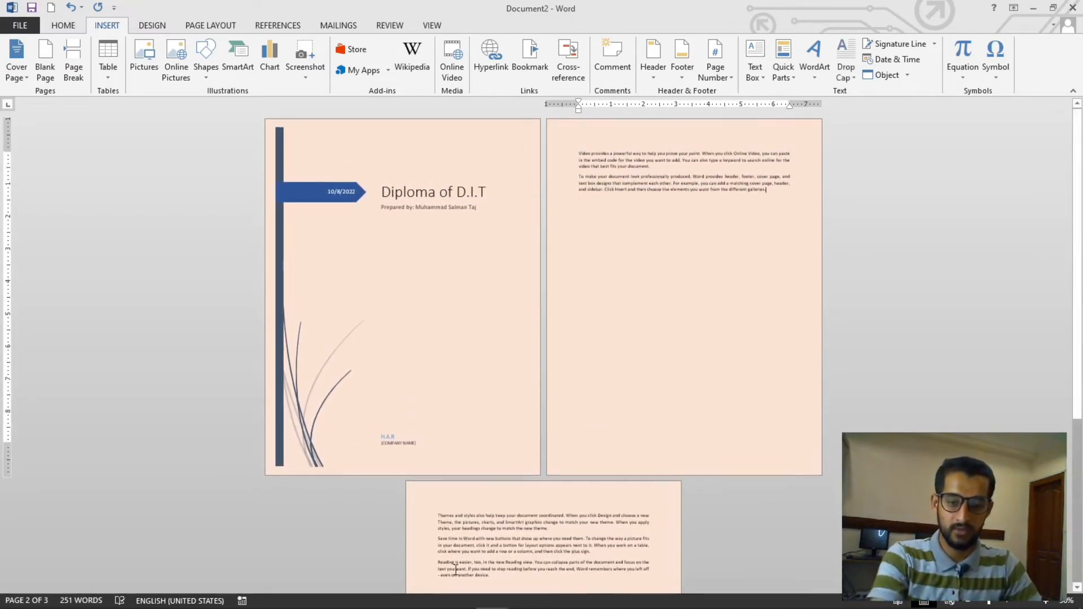
click(441, 516)
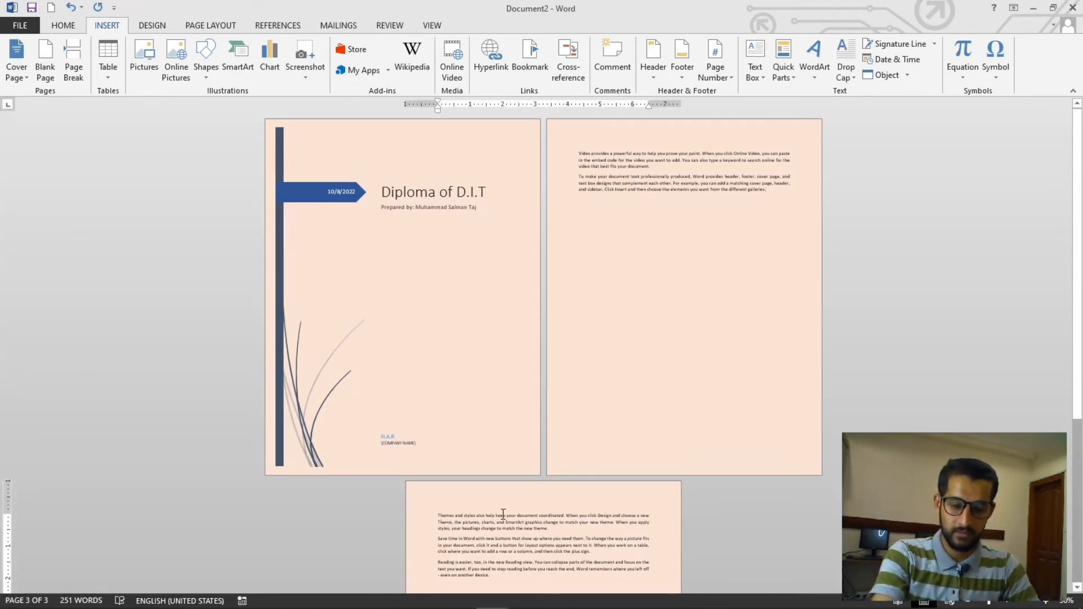
key(BackSpace)
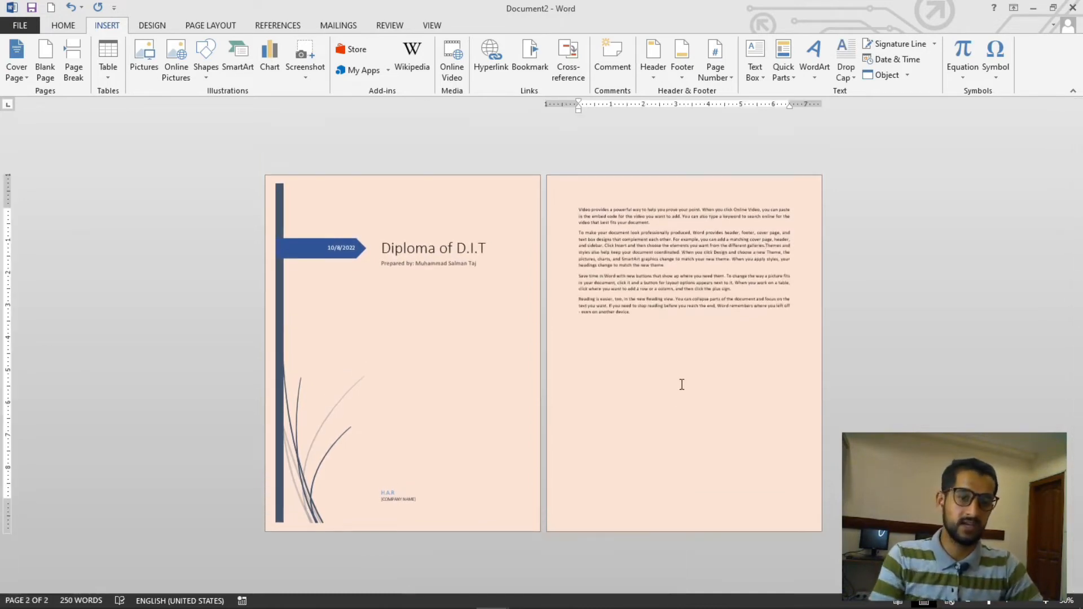
Insert a page break before the sentence beginning 'For example' in the second sample paragraph
scroll(684, 342, up, 5)
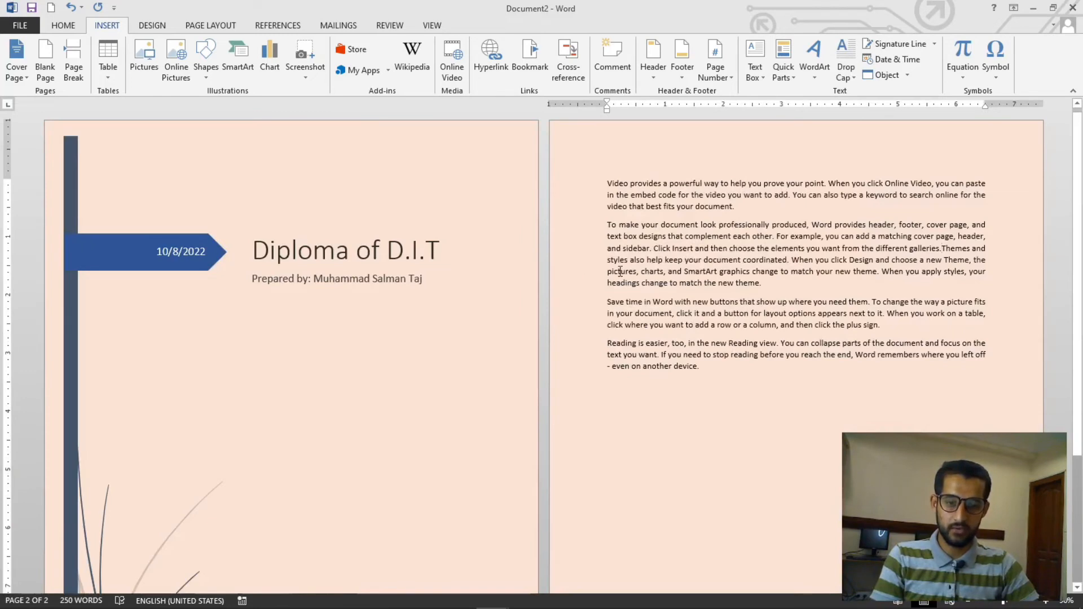
click(777, 236)
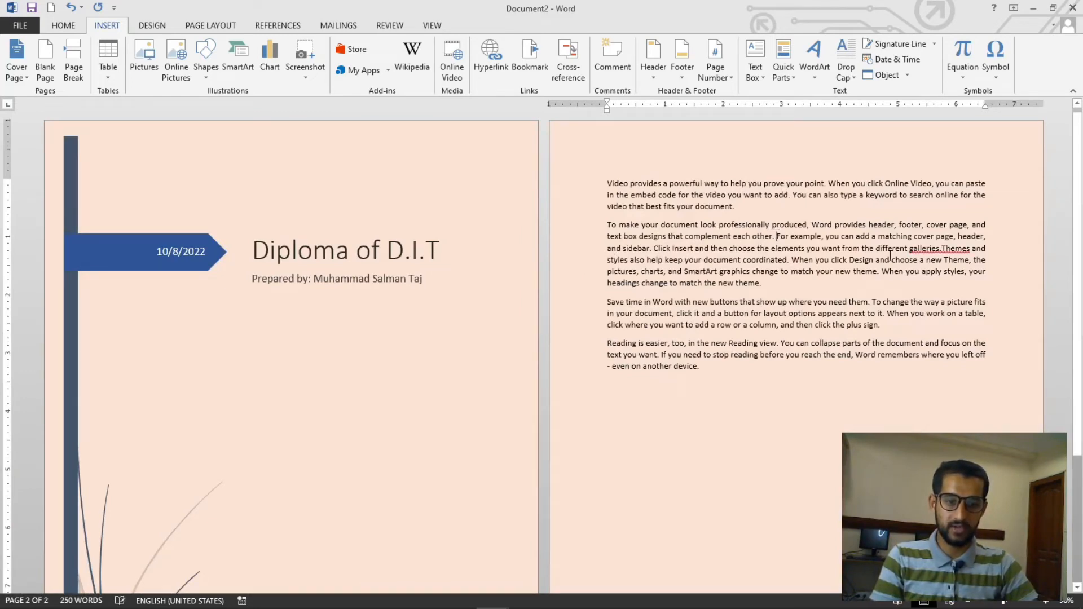
click(84, 69)
scroll(698, 268, down, 3)
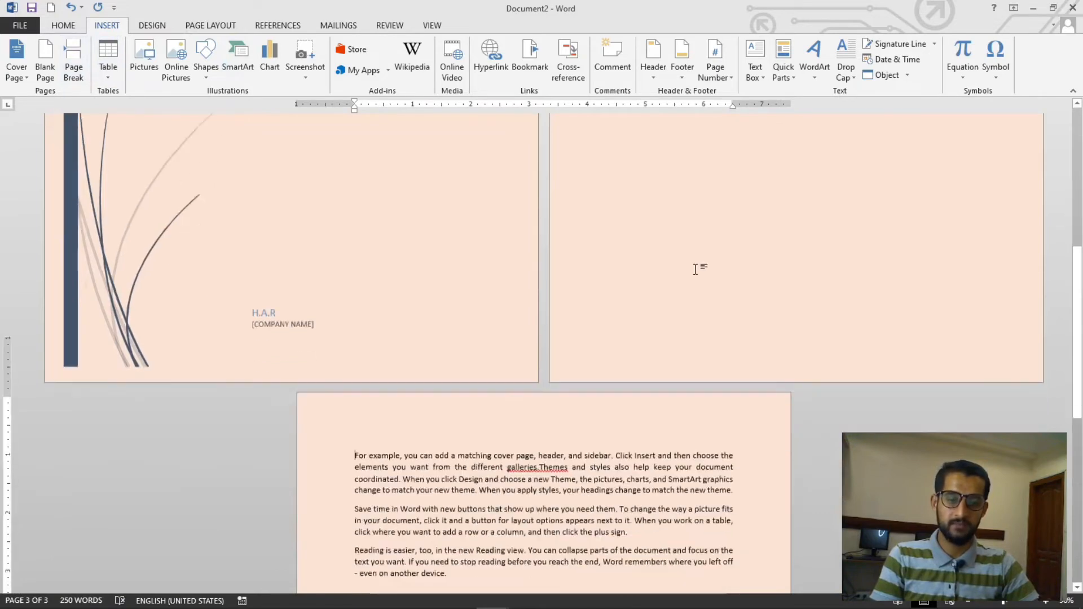
scroll(699, 272, down, 1)
scroll(702, 276, up, 1)
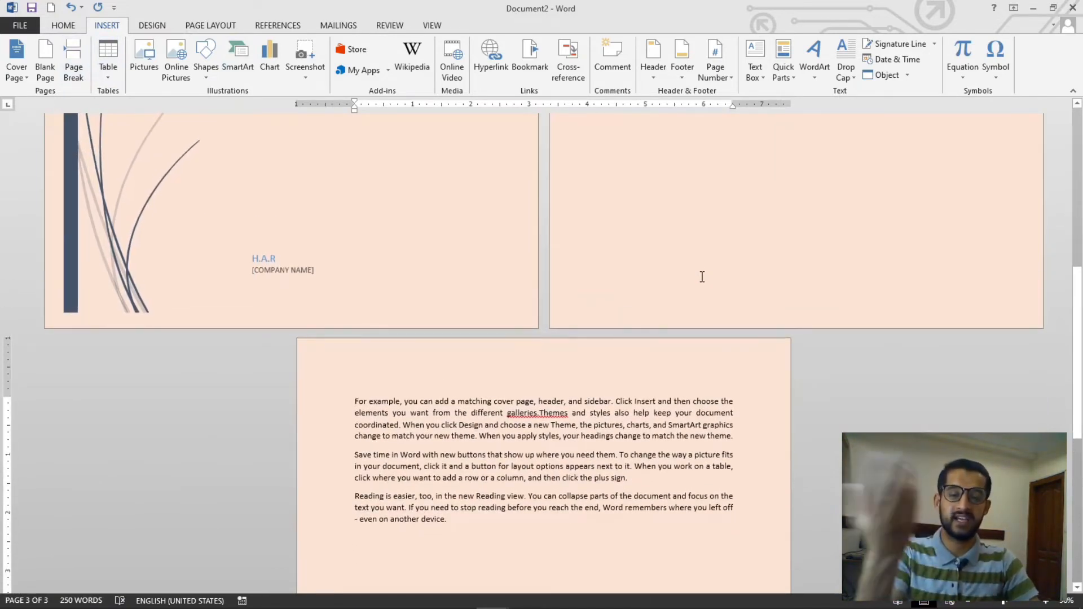
scroll(702, 276, up, 5)
scroll(706, 299, down, 5)
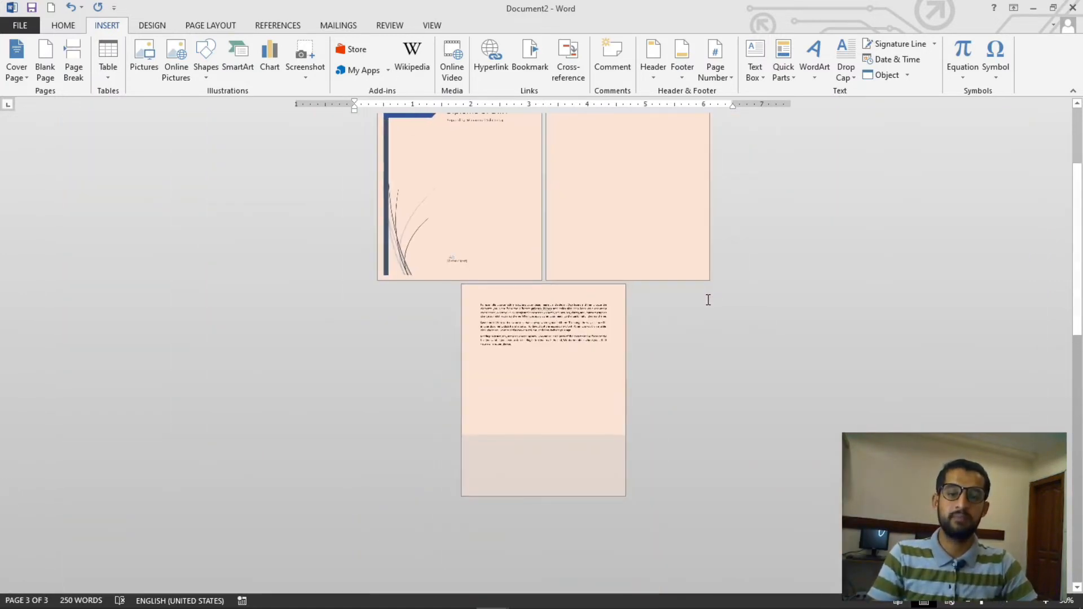
scroll(531, 377, up, 3)
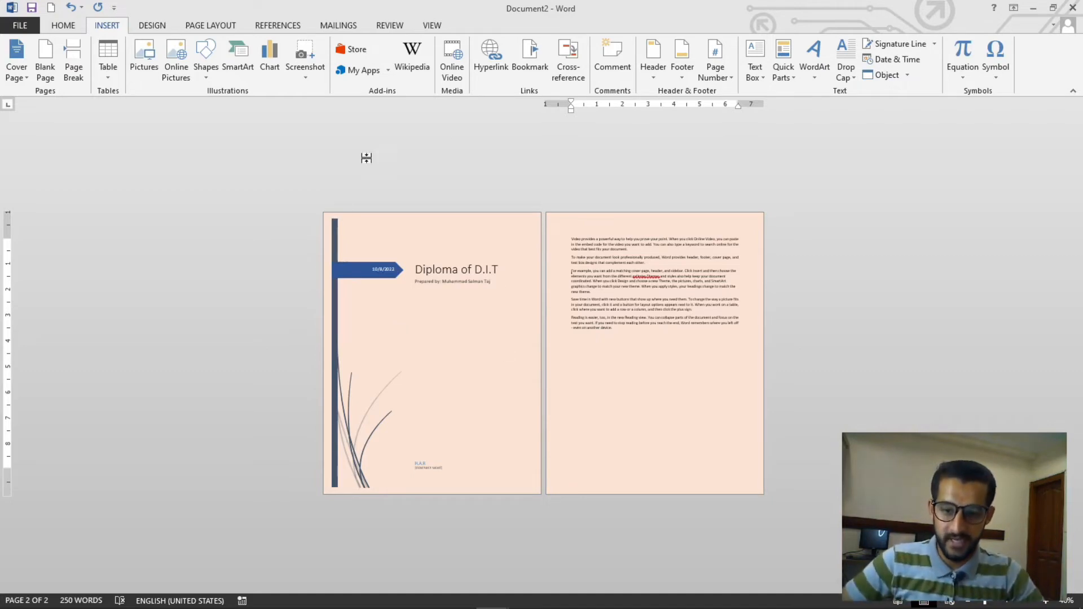
Remove the current cover page, then undo the removal
click(26, 84)
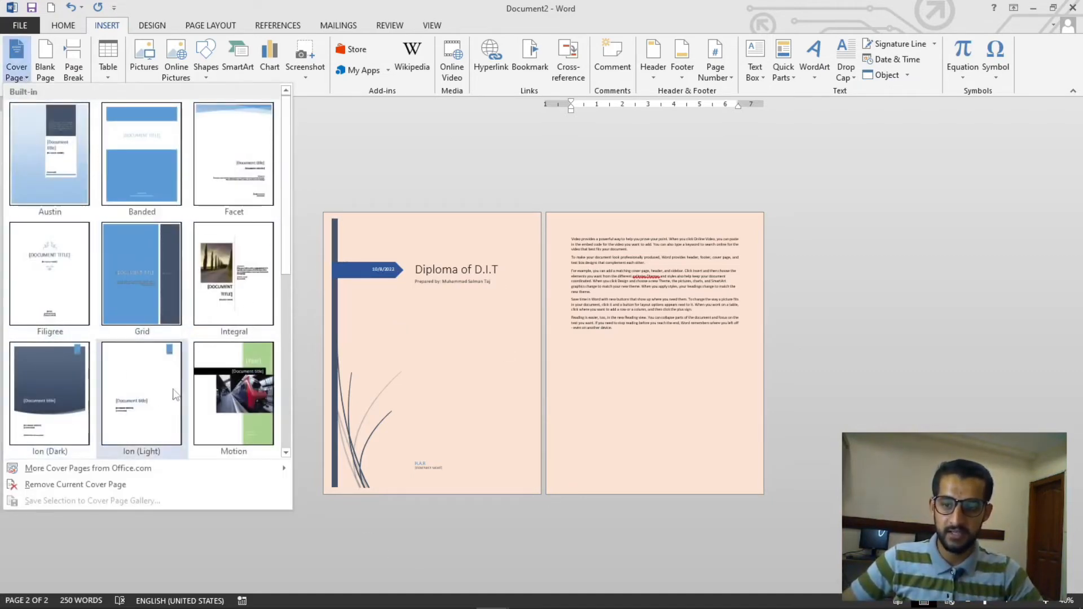
click(85, 485)
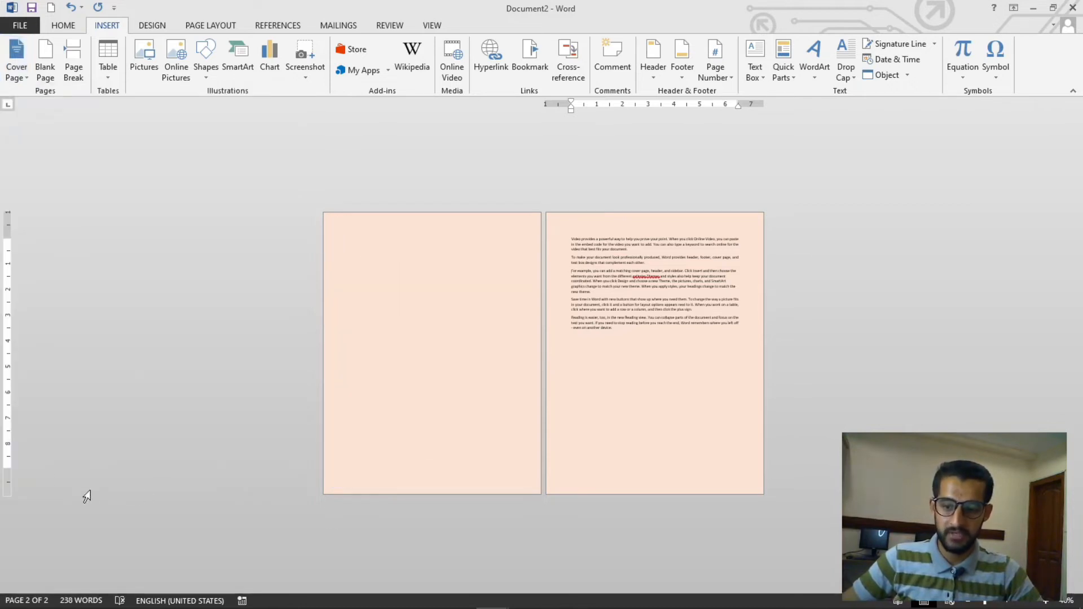
click(29, 78)
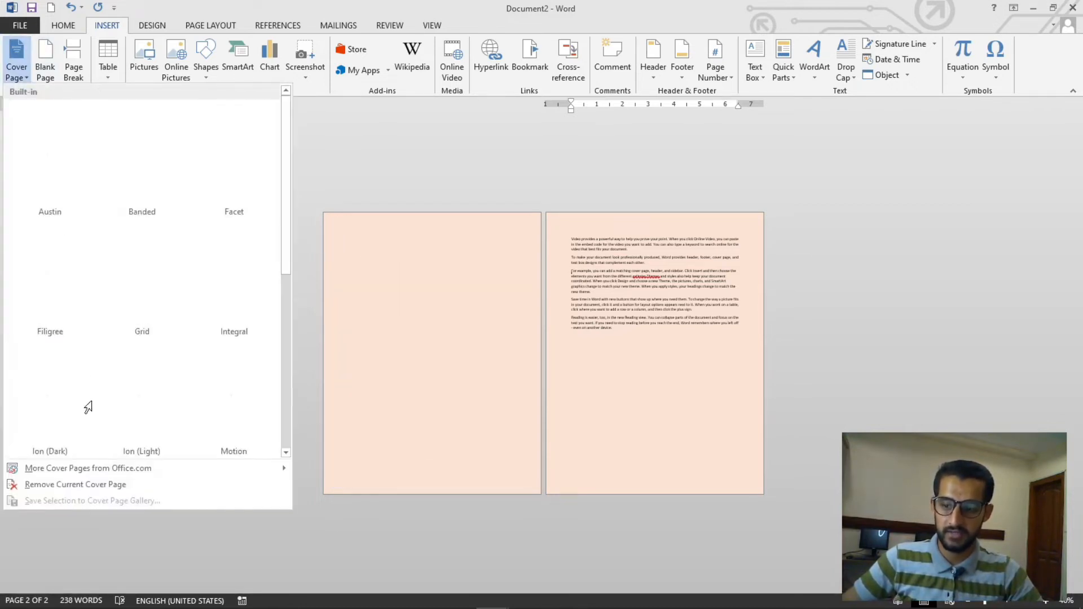
click(441, 415)
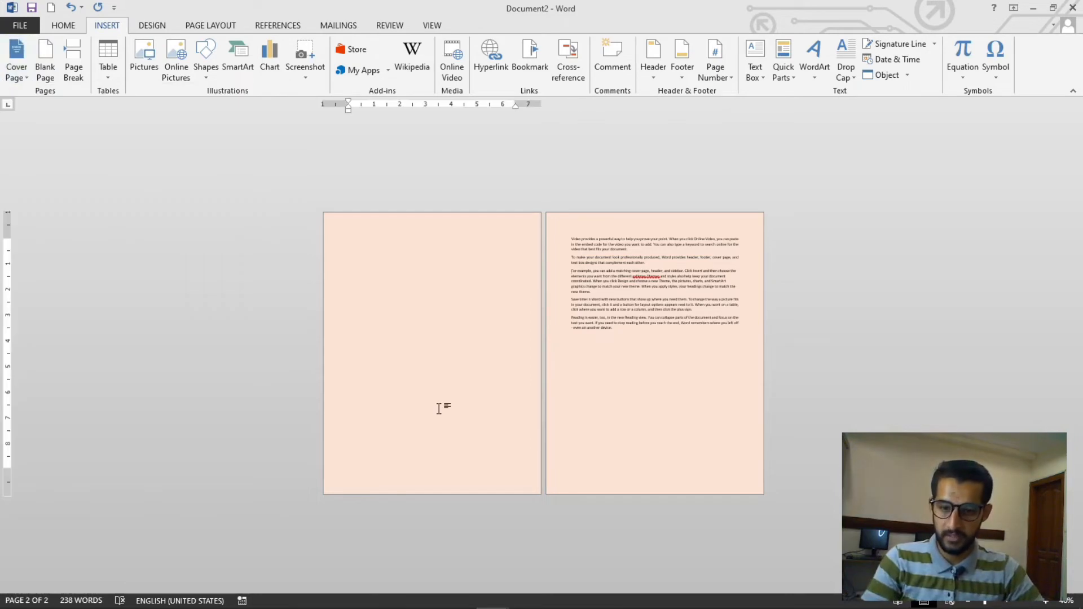
key(ctrl+z)
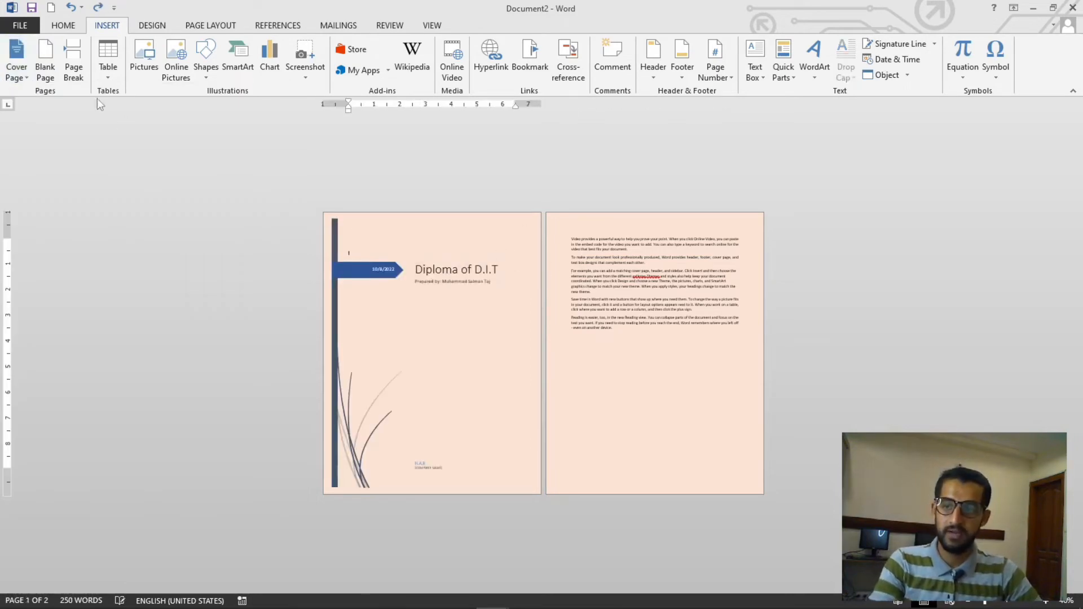
Insert a blank page after the cover page and undo it again
click(45, 70)
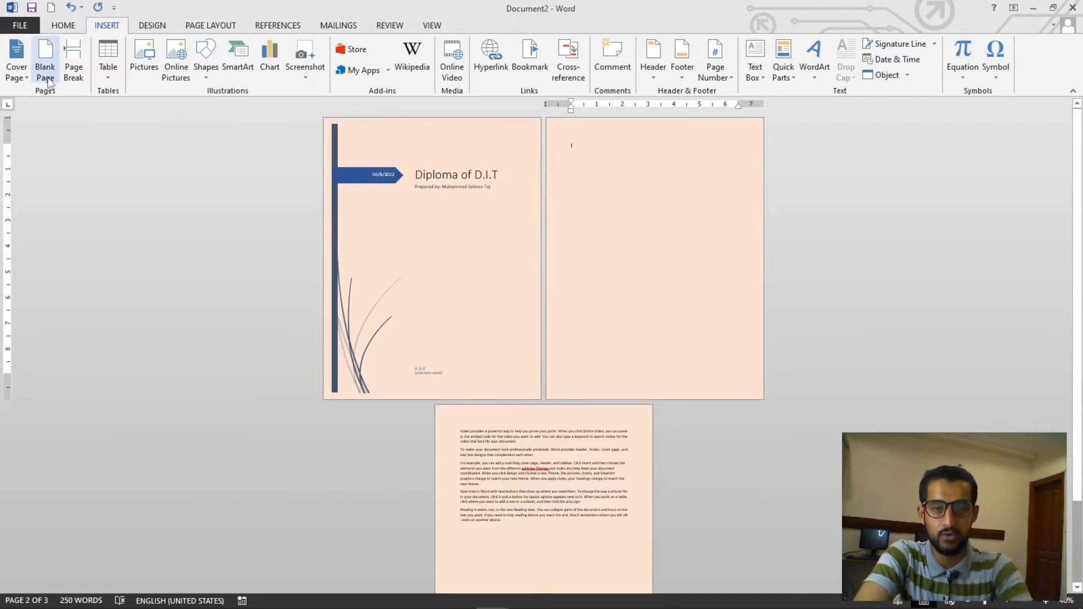
key(ctrl+z)
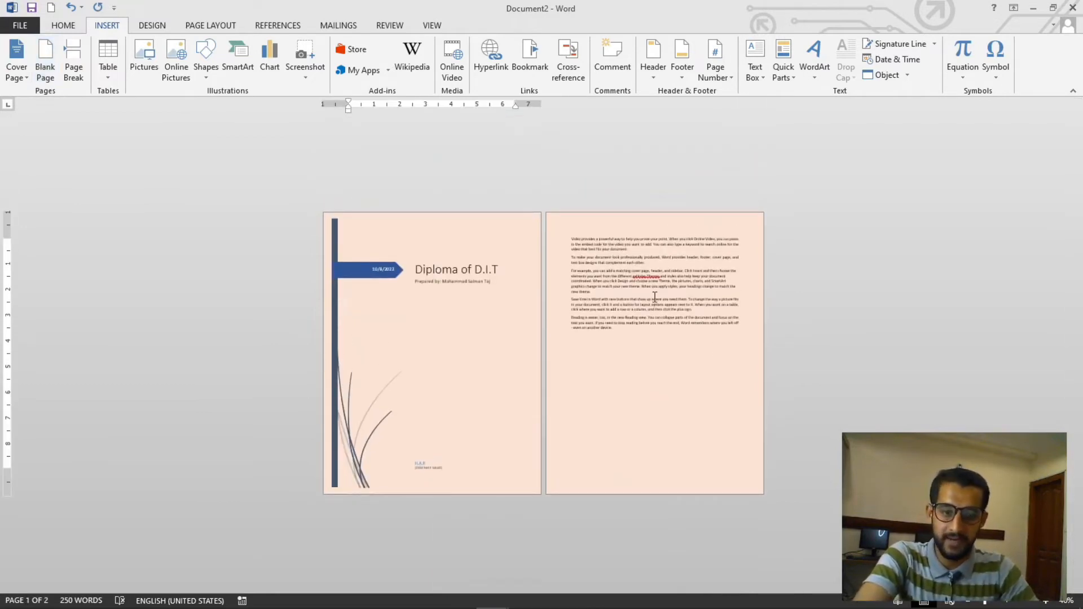
Insert a page break before the words 'search online' in the first sample paragraph
click(653, 284)
ctrl+scroll(695, 272, up, 2)
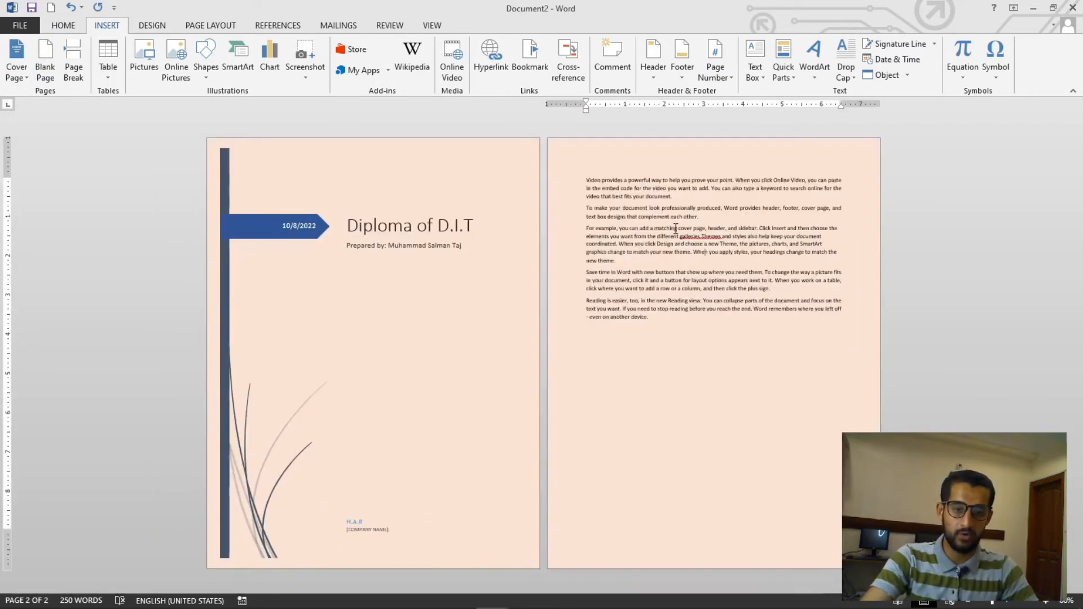
ctrl+scroll(714, 191, up, 3)
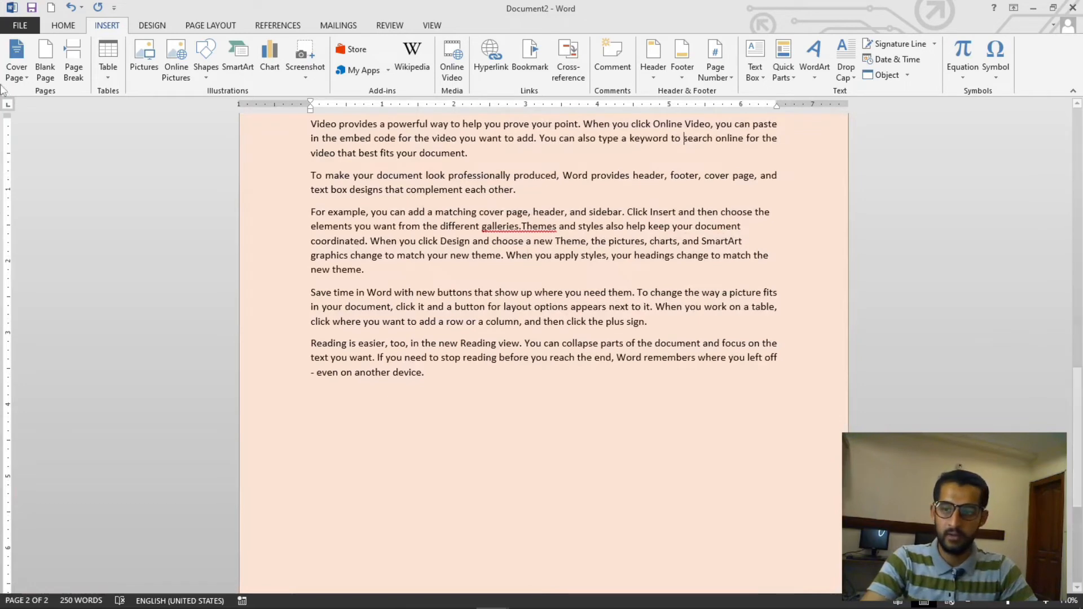
click(74, 62)
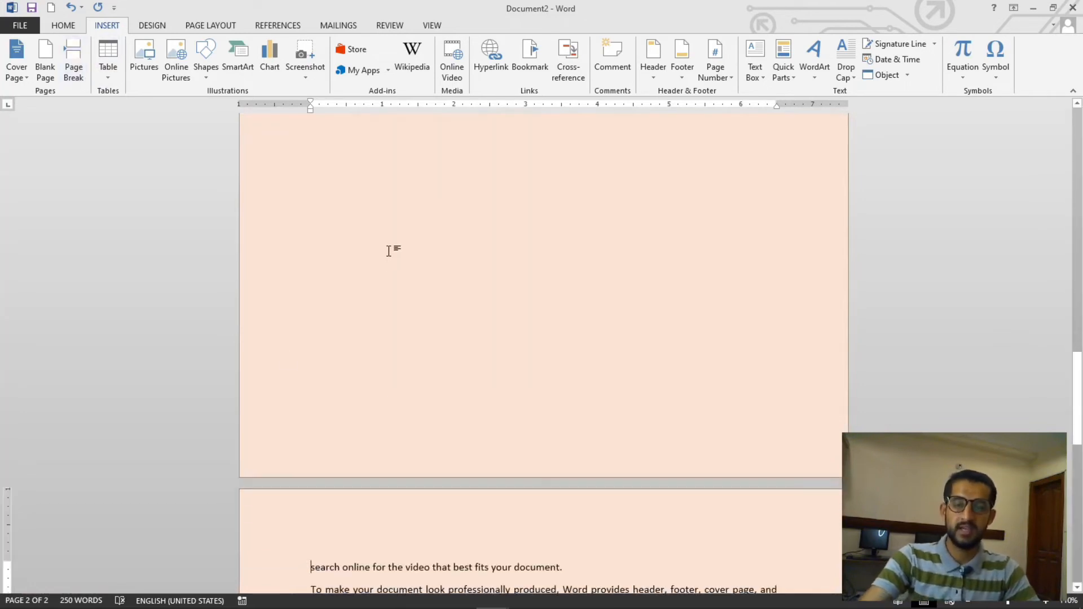
ctrl+scroll(509, 248, down, 5)
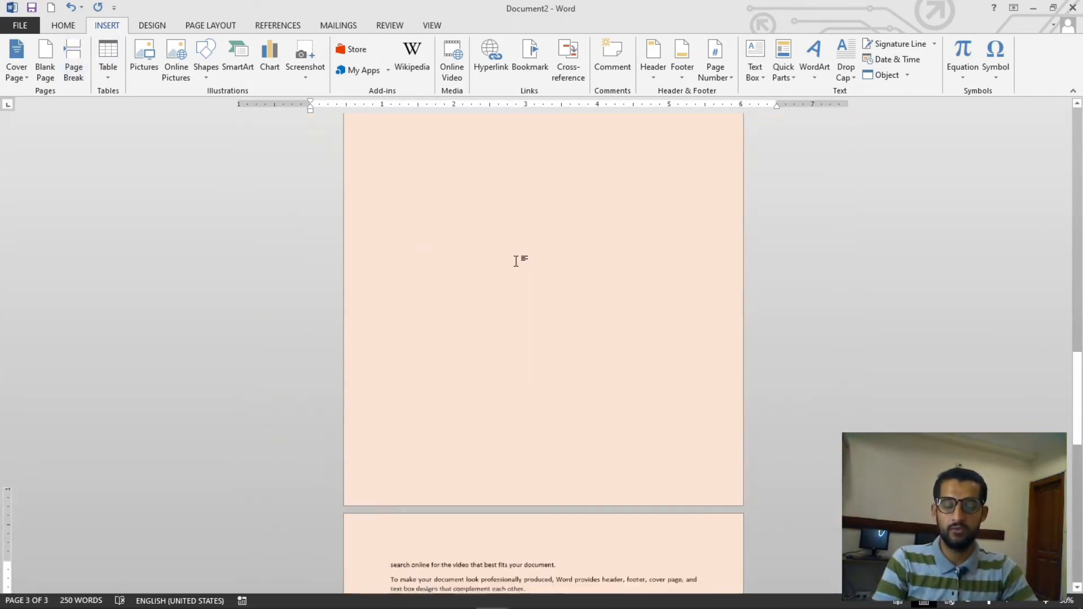
Select the whole document and delete all its content, including the cover page and sample text
drag(754, 166, 707, 356)
scroll(598, 446, down, 2)
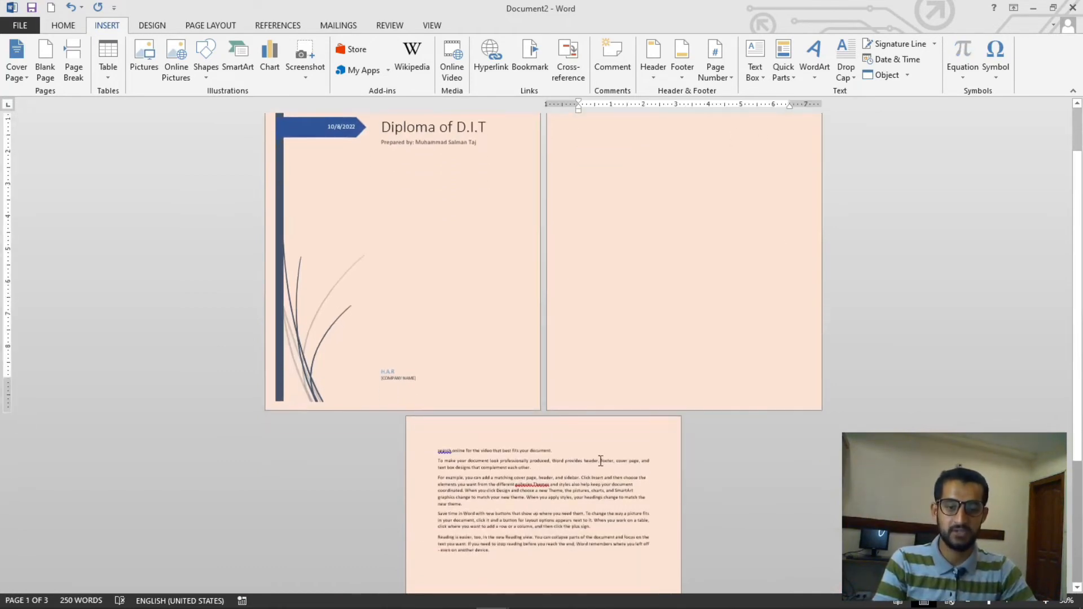
key(ctrl+a)
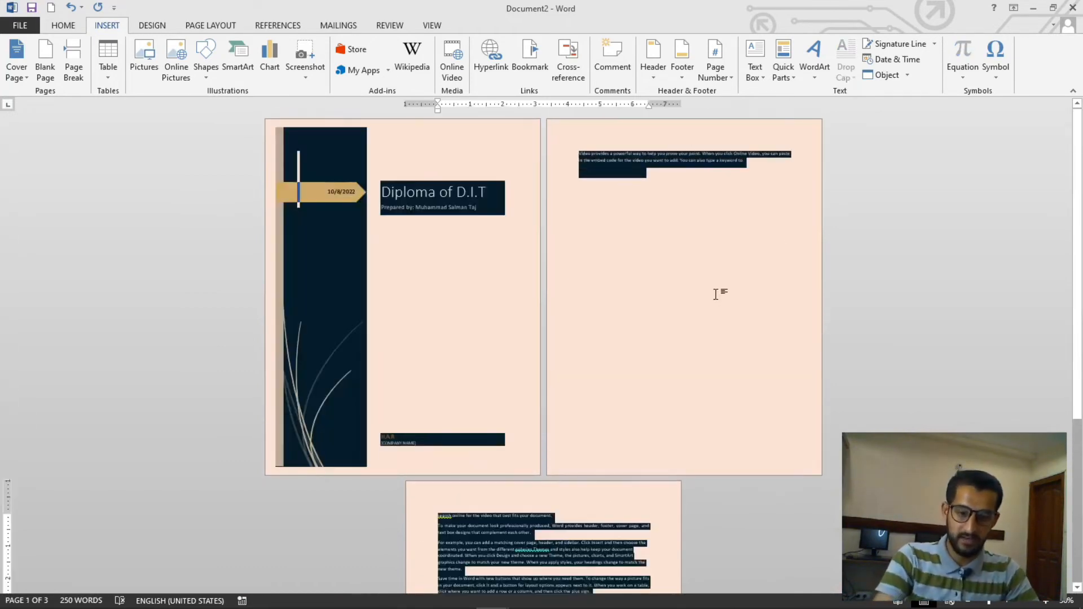
key(Delete)
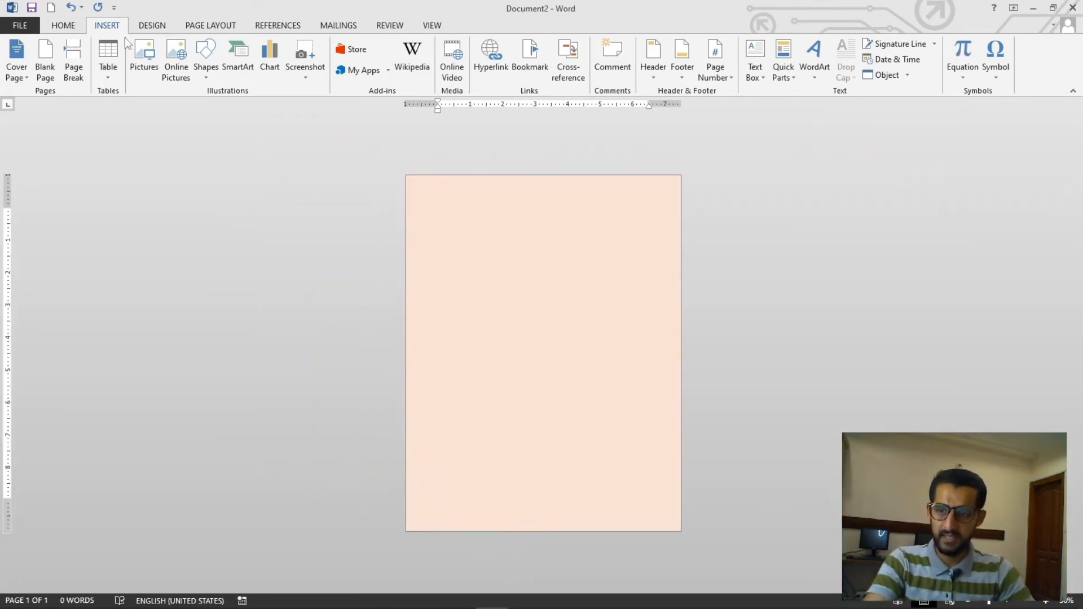
Remove the page colour by setting Page Color to No Color
click(152, 26)
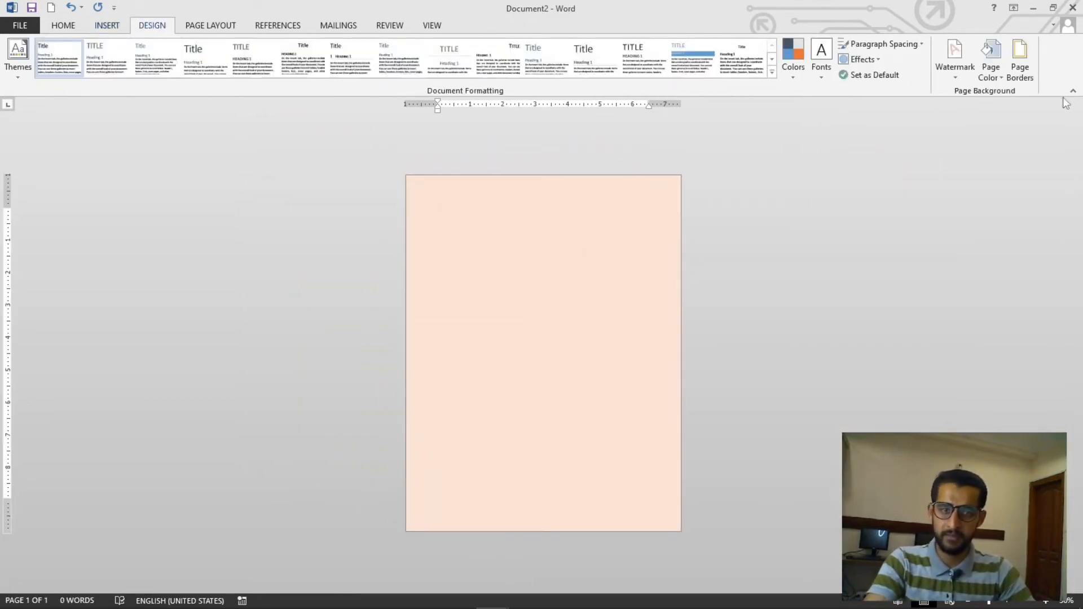
click(1003, 79)
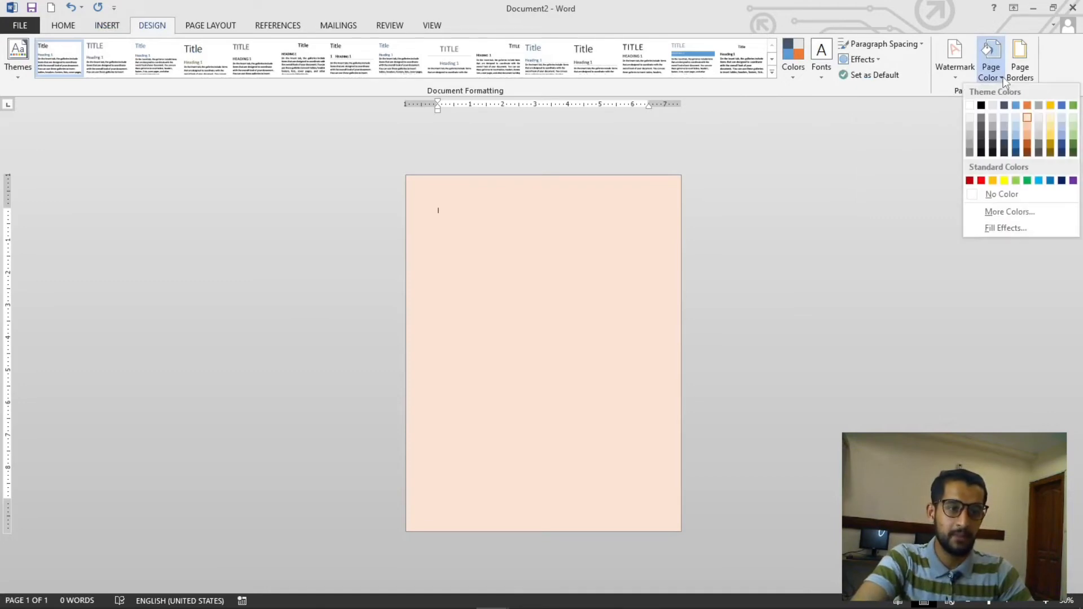
click(981, 195)
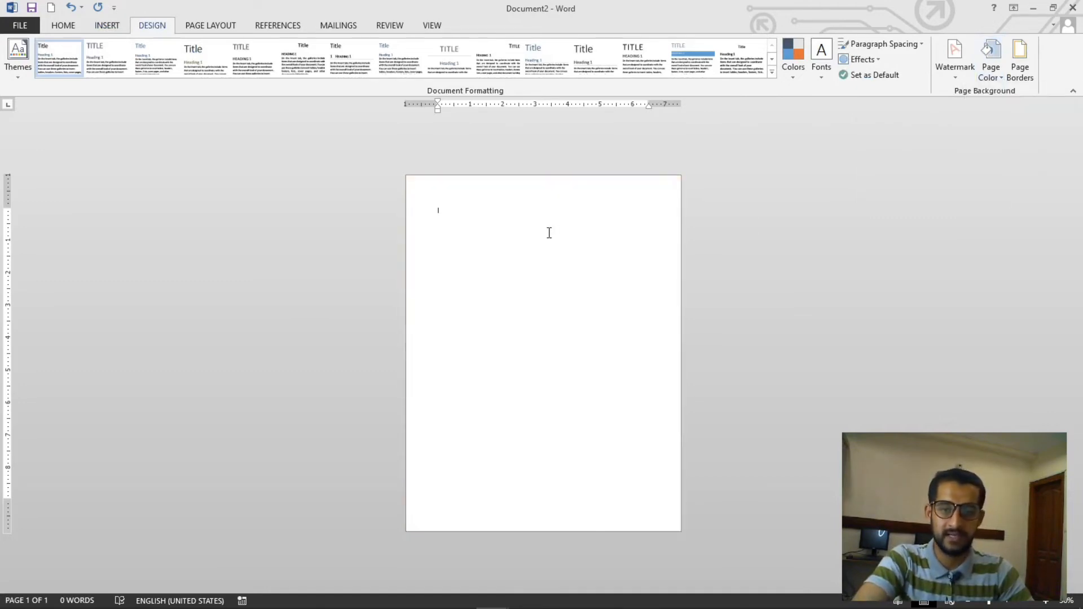
Set the paper size to A4
scroll(548, 235, up, 3)
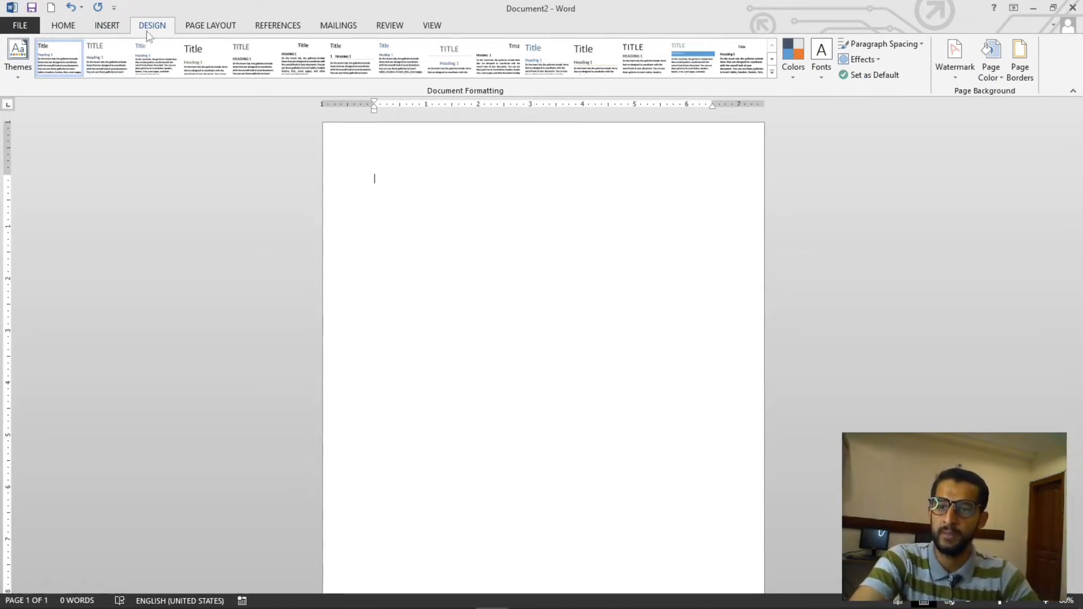
click(201, 31)
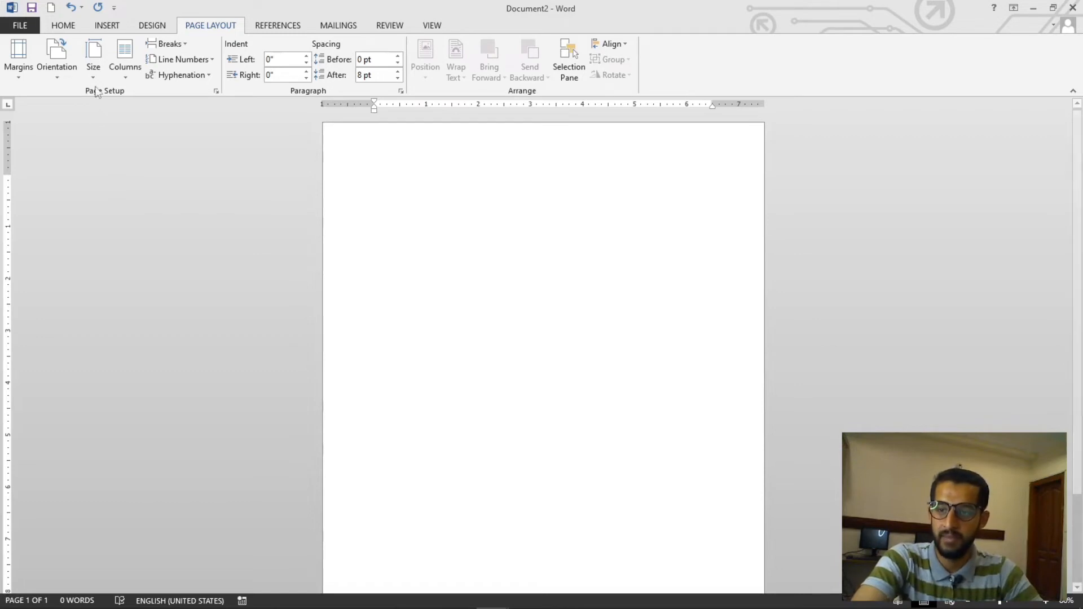
click(93, 61)
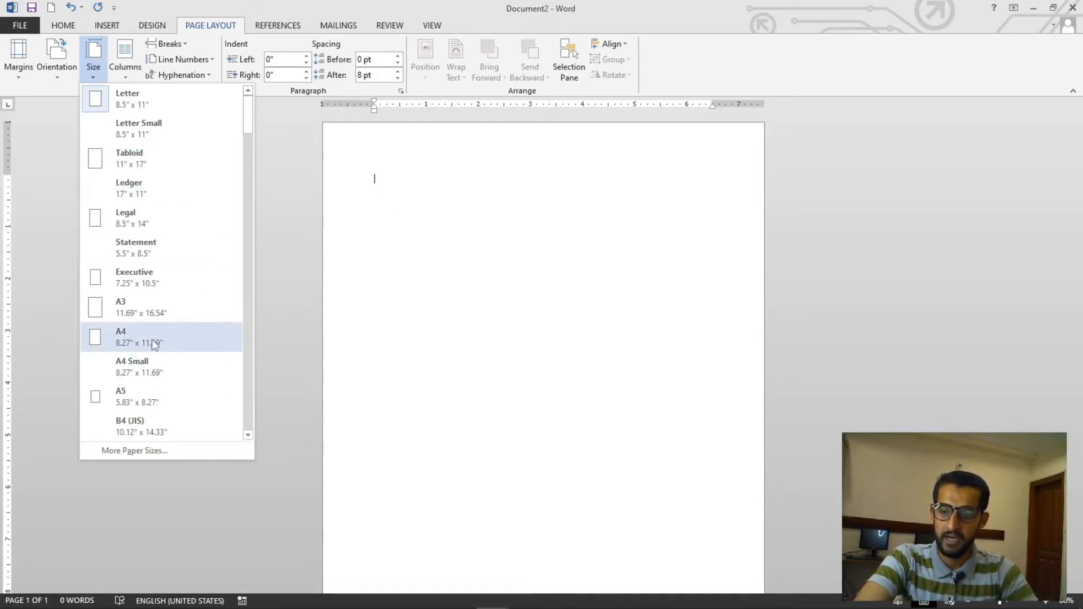
click(135, 342)
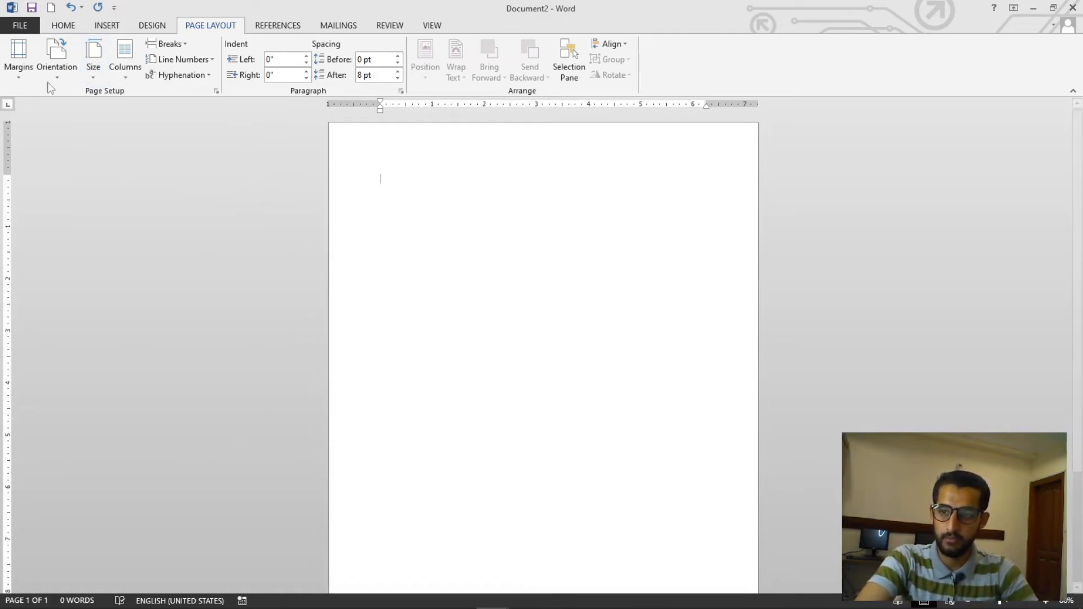
Set the top, bottom, left and right page margins to 0 in Page Setup
click(28, 79)
click(66, 405)
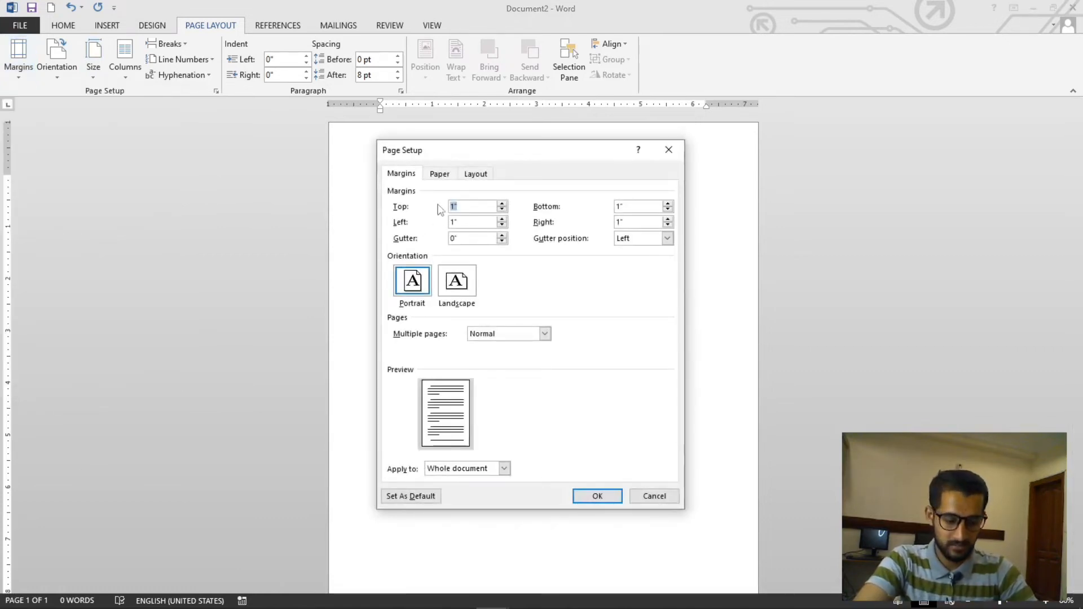
text(0)
key(Tab)
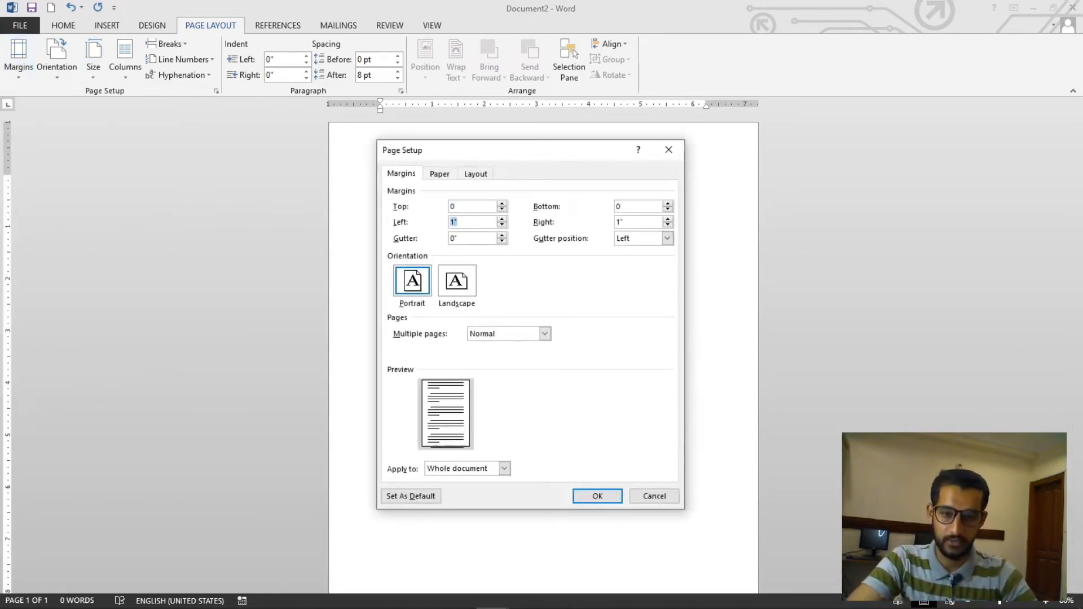
text(0)
key(Tab)
text(0)
key(Tab)
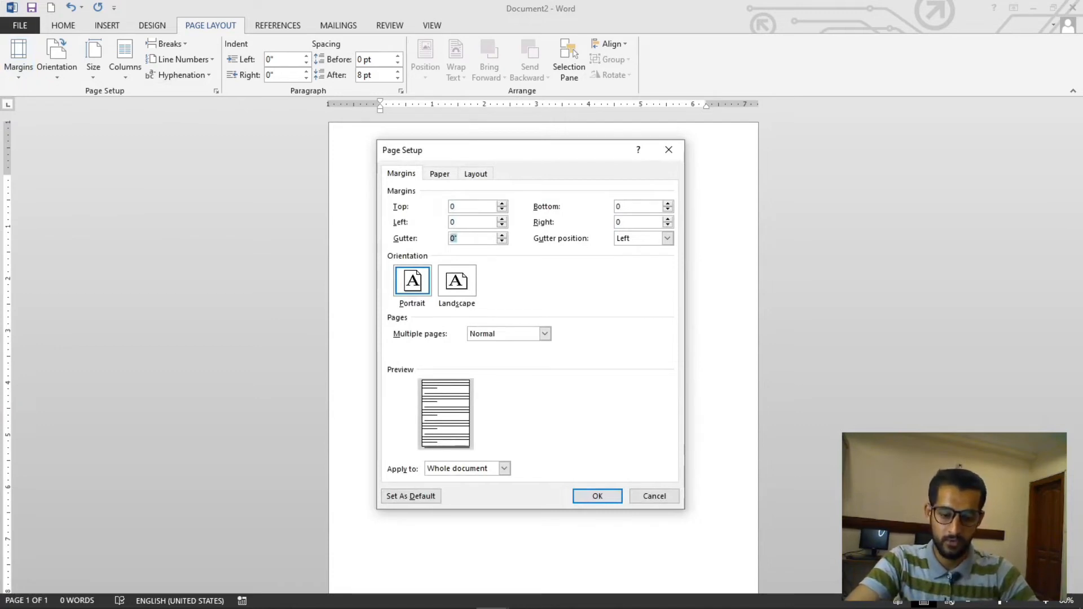
click(615, 497)
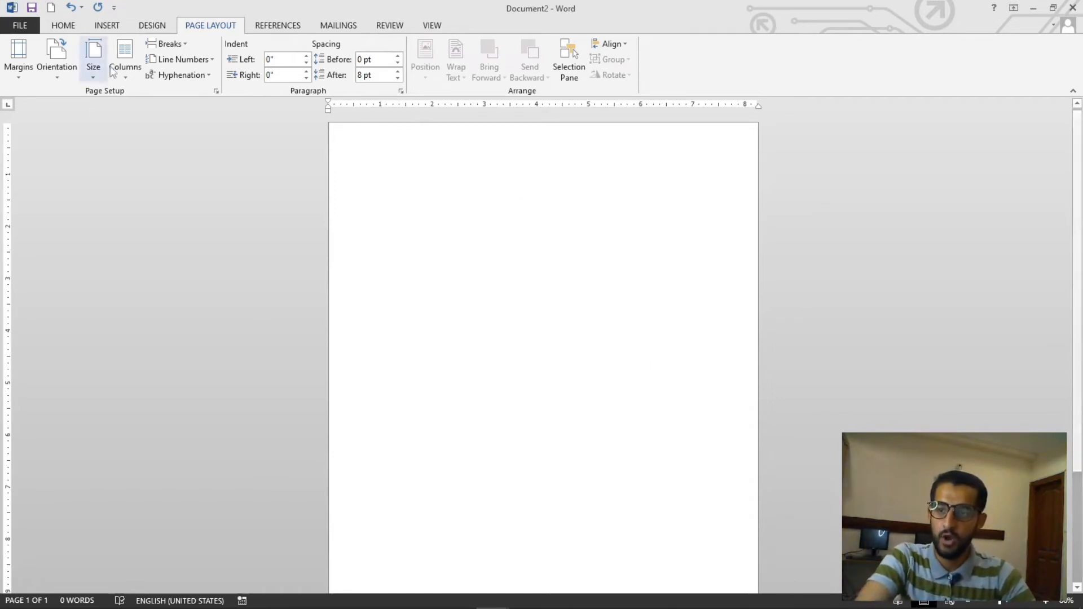
Draw a rectangle shape near the top of the page and resize it to about 2.56 by 7.09 inches
click(96, 27)
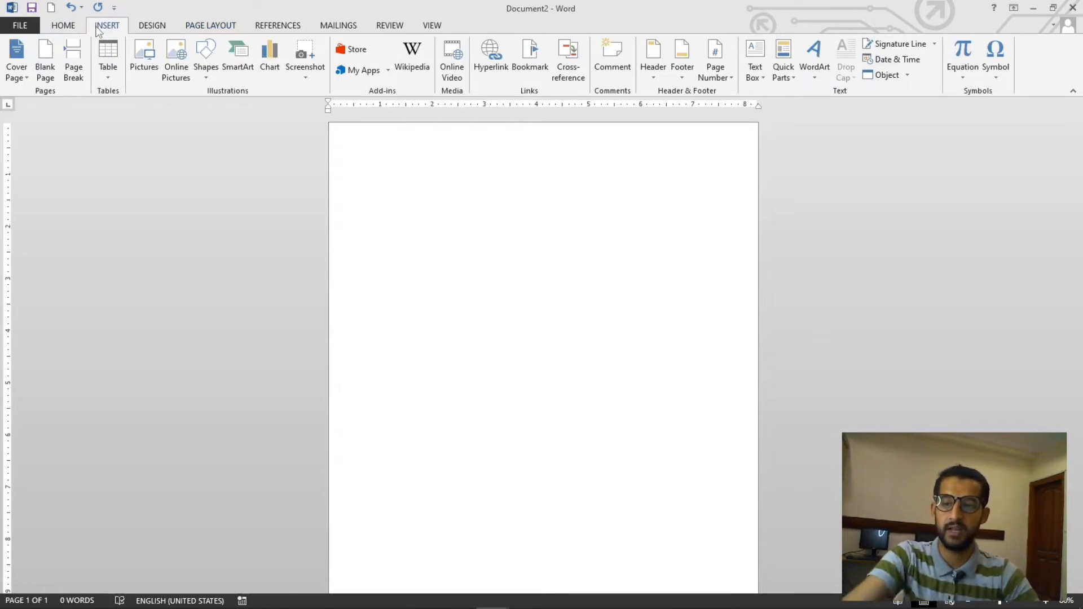
click(207, 73)
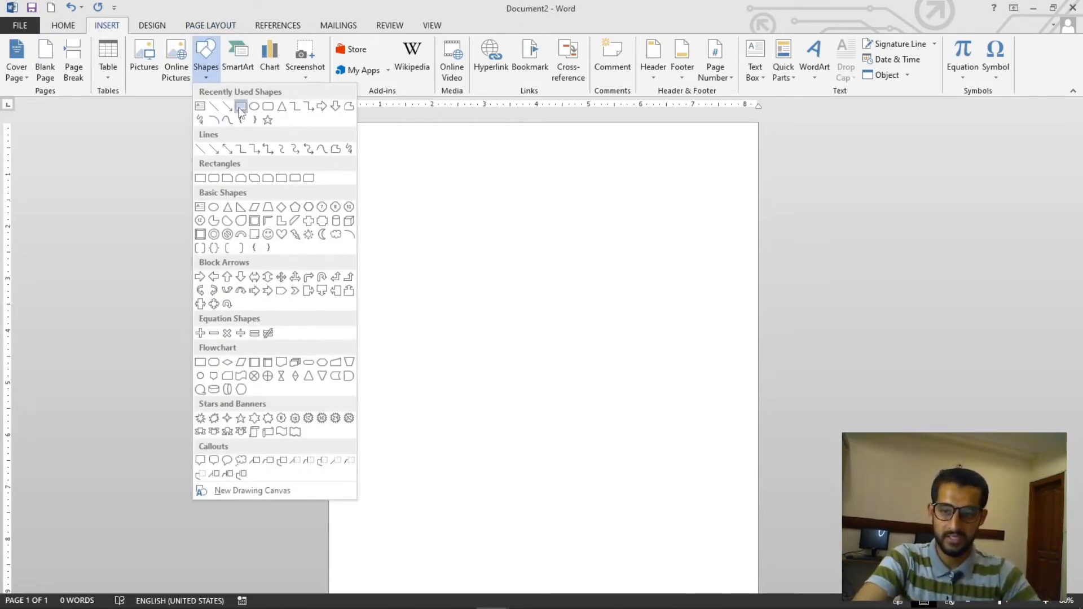
click(240, 107)
mouse_move(382, 188)
mouse_down()
mouse_move(551, 295)
mouse_move(861, 365)
mouse_up()
mouse_move(607, 285)
mouse_down()
mouse_move(541, 317)
mouse_move(713, 242)
mouse_move(270, 290)
mouse_move(496, 242)
mouse_move(481, 379)
mouse_move(362, 324)
mouse_move(629, 297)
mouse_move(838, 307)
mouse_move(445, 302)
mouse_move(604, 298)
mouse_move(566, 270)
mouse_move(433, 307)
mouse_move(541, 292)
mouse_move(665, 303)
mouse_move(638, 406)
mouse_move(502, 310)
mouse_move(556, 305)
mouse_move(507, 293)
mouse_up()
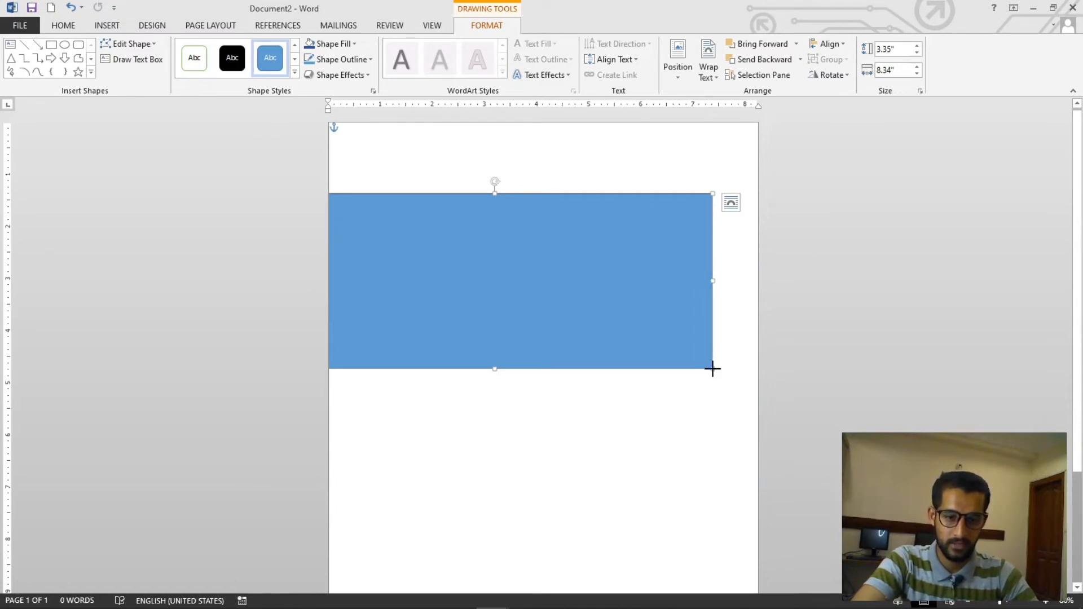
drag(713, 369, 648, 327)
drag(495, 280, 581, 306)
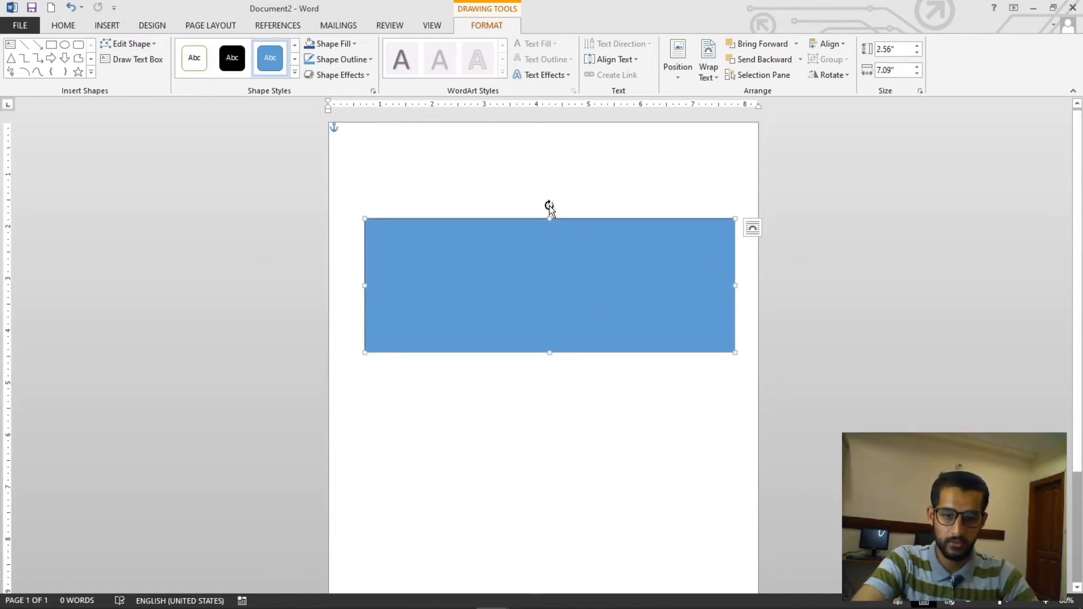
Reapply the A4 paper size to the page
scroll(592, 305, down, 3)
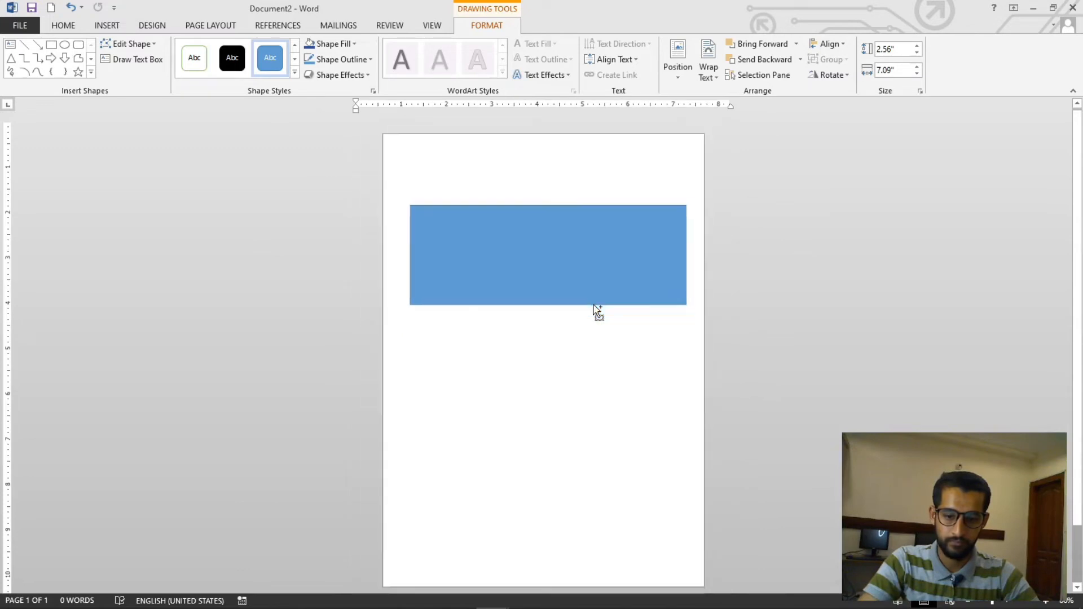
click(426, 130)
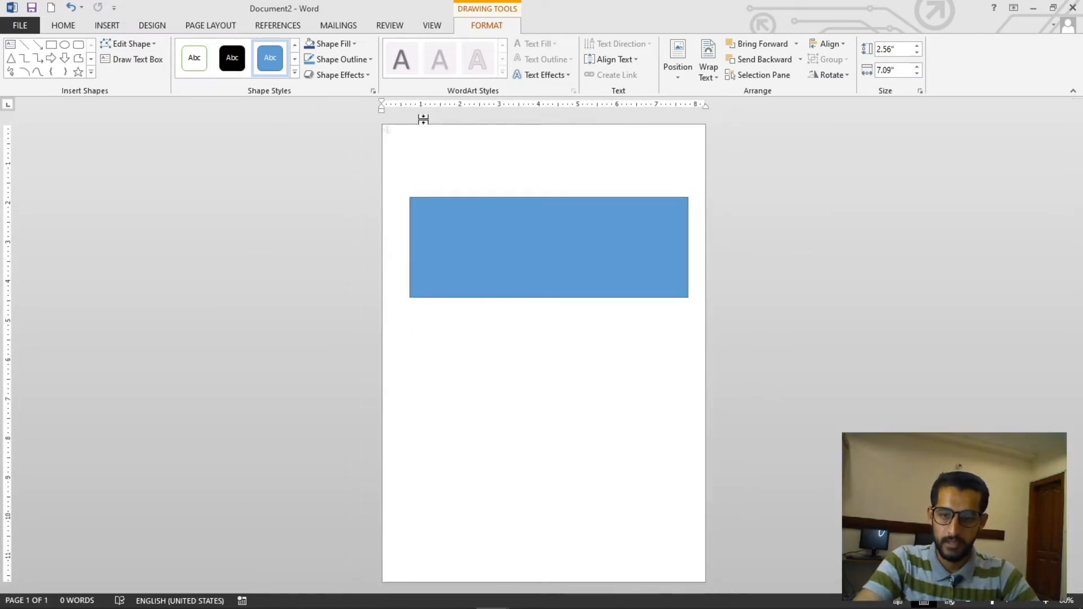
click(152, 26)
click(109, 26)
click(210, 26)
click(101, 77)
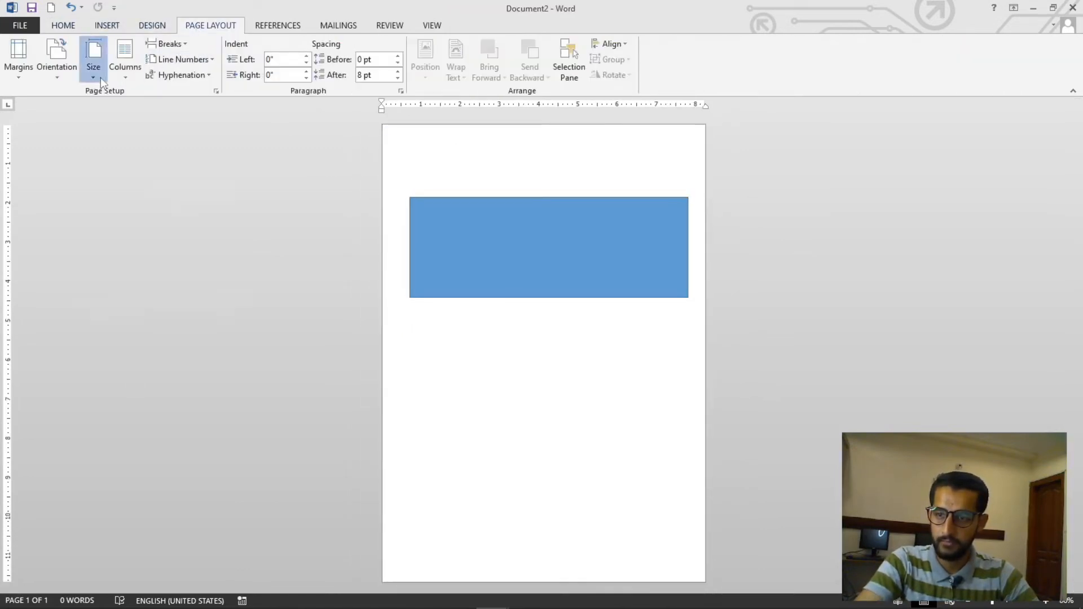
click(150, 338)
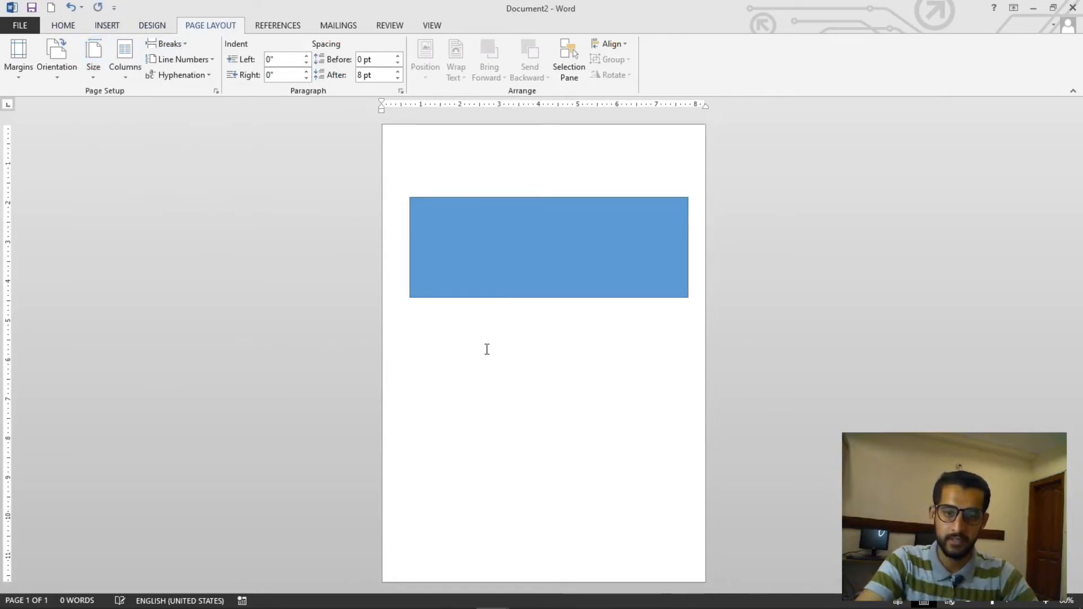
Rotate, move and stretch the rectangle into a diagonal band running across the page from corner to corner
click(498, 259)
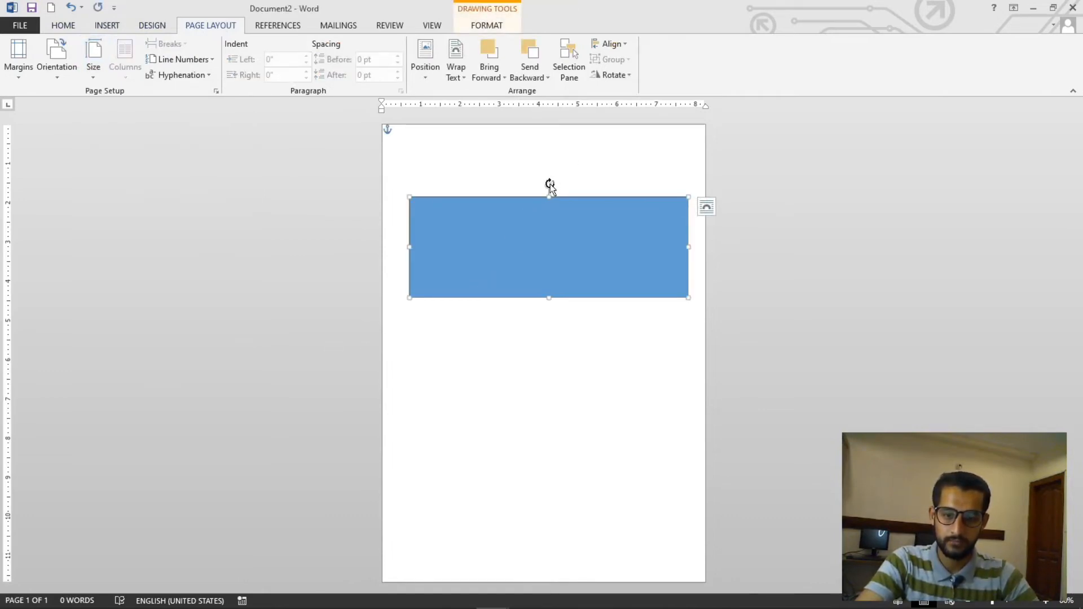
drag(550, 186, 522, 198)
drag(579, 290, 638, 237)
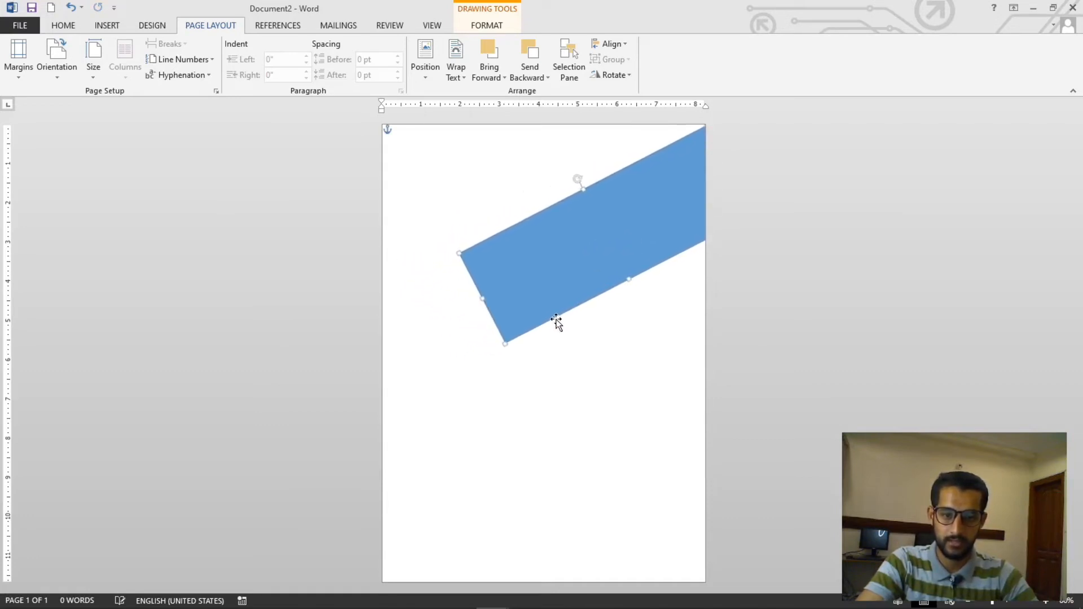
drag(506, 343, 442, 483)
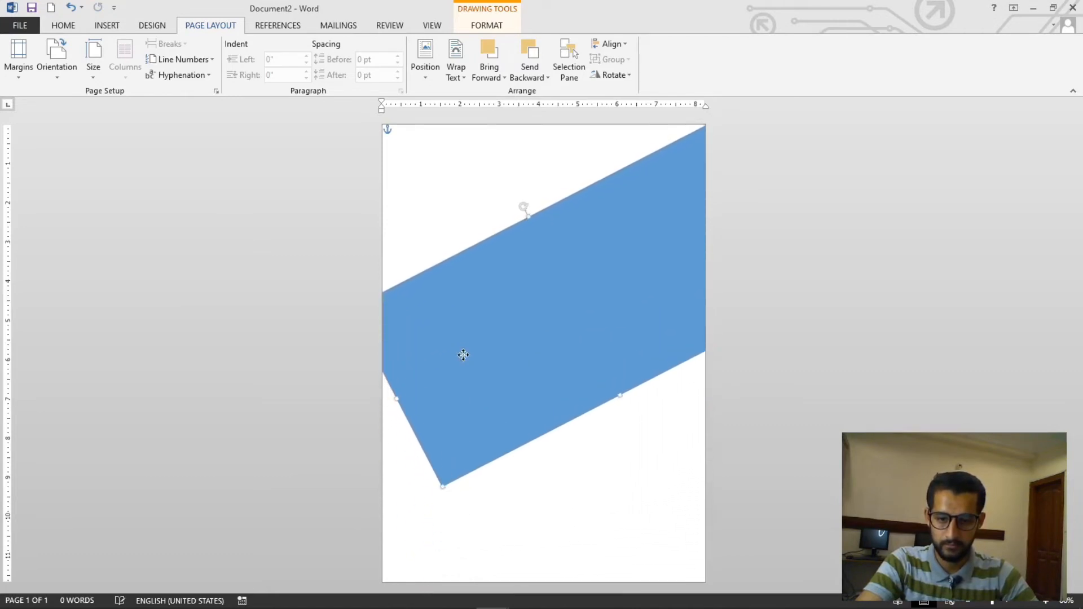
drag(462, 355, 472, 397)
drag(531, 278, 513, 290)
drag(578, 311, 617, 261)
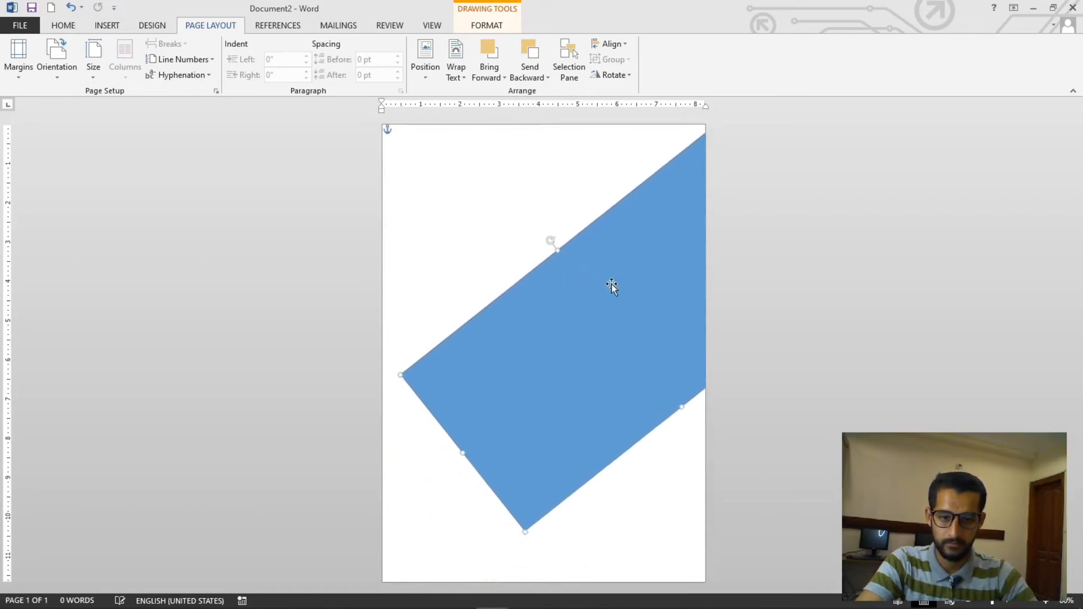
drag(526, 533, 353, 604)
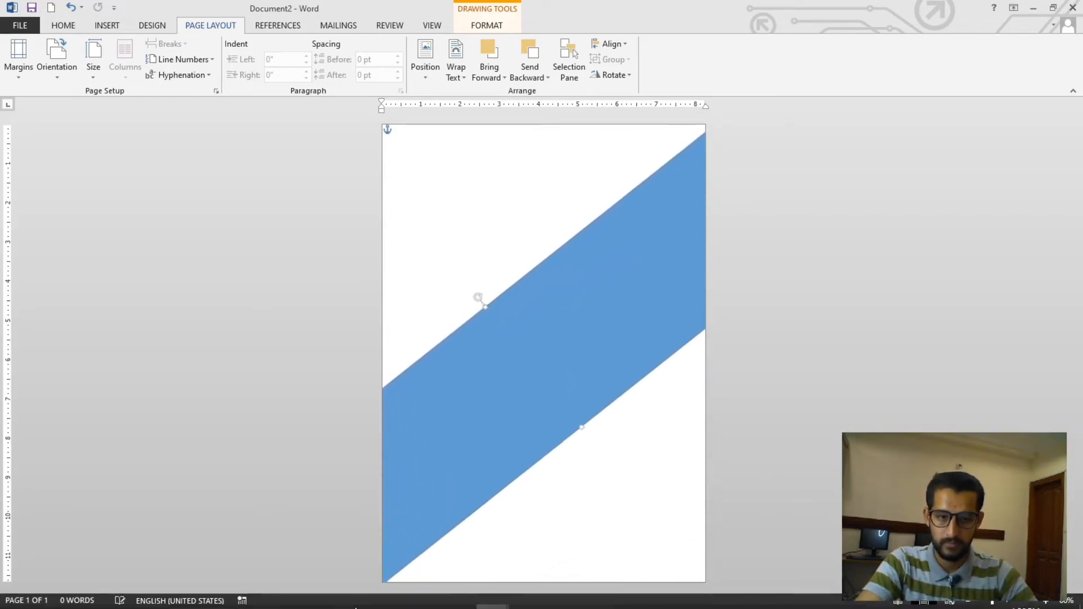
key(Up)
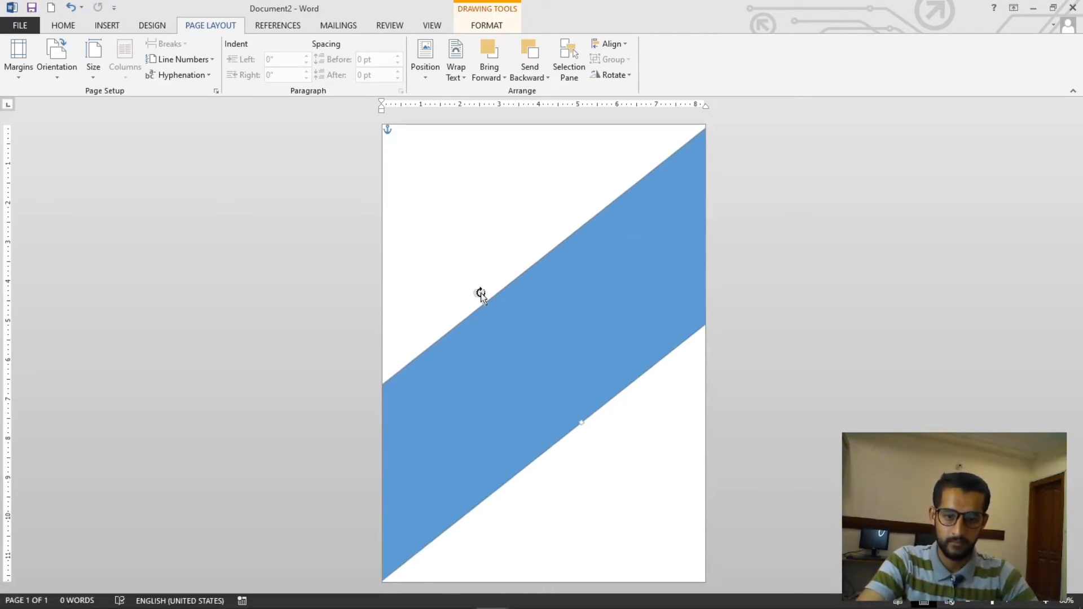
drag(484, 305, 484, 299)
Zoom in and out to inspect the diagonal band's fit against the page edges
scroll(761, 246, up, 8)
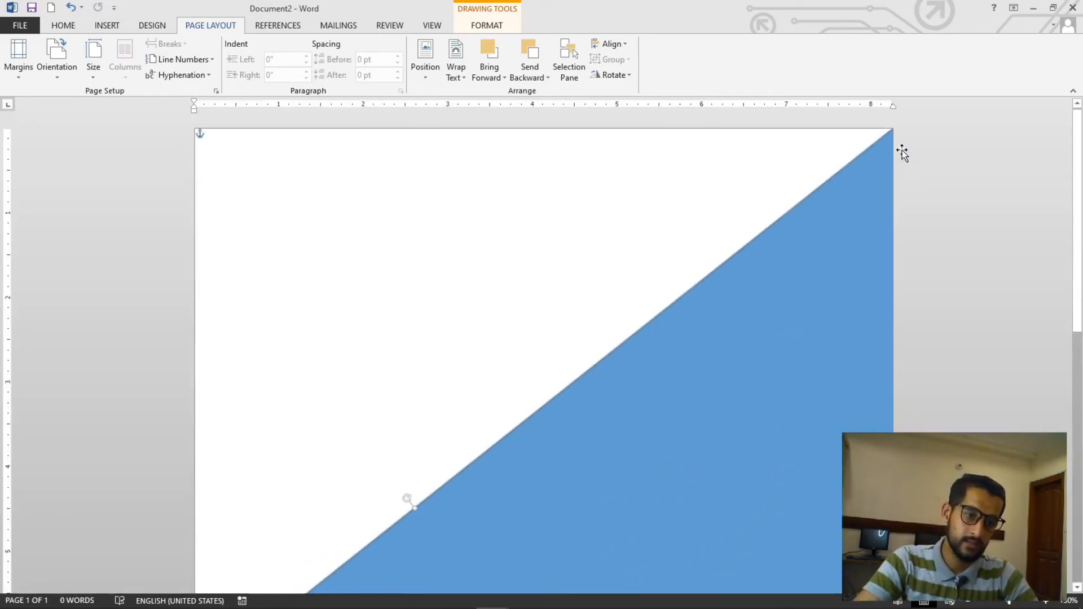
scroll(771, 295, down, 8)
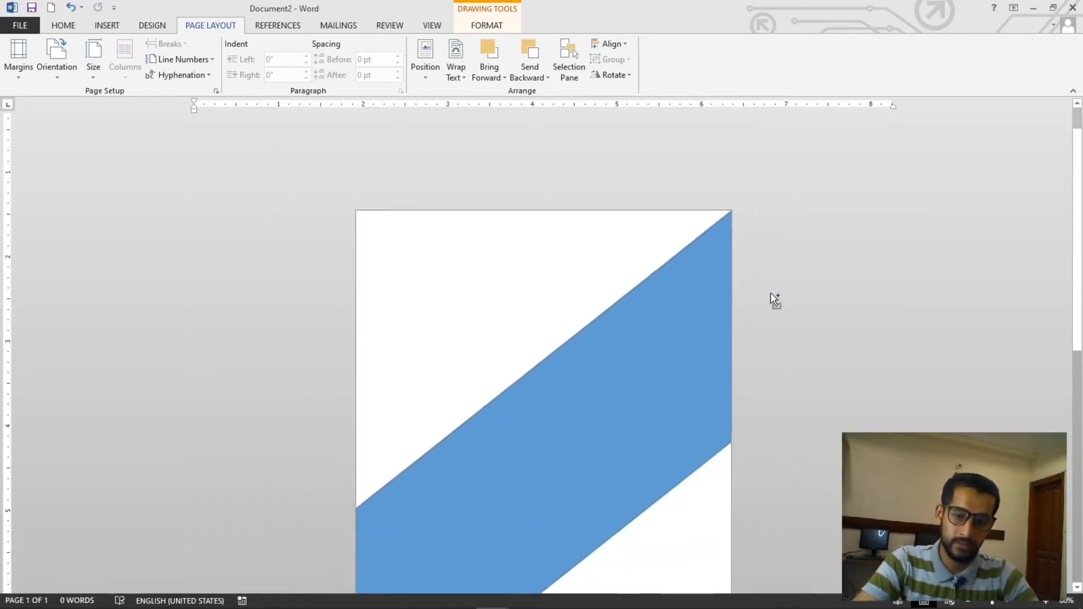
scroll(775, 299, down, 3)
scroll(457, 501, up, 8)
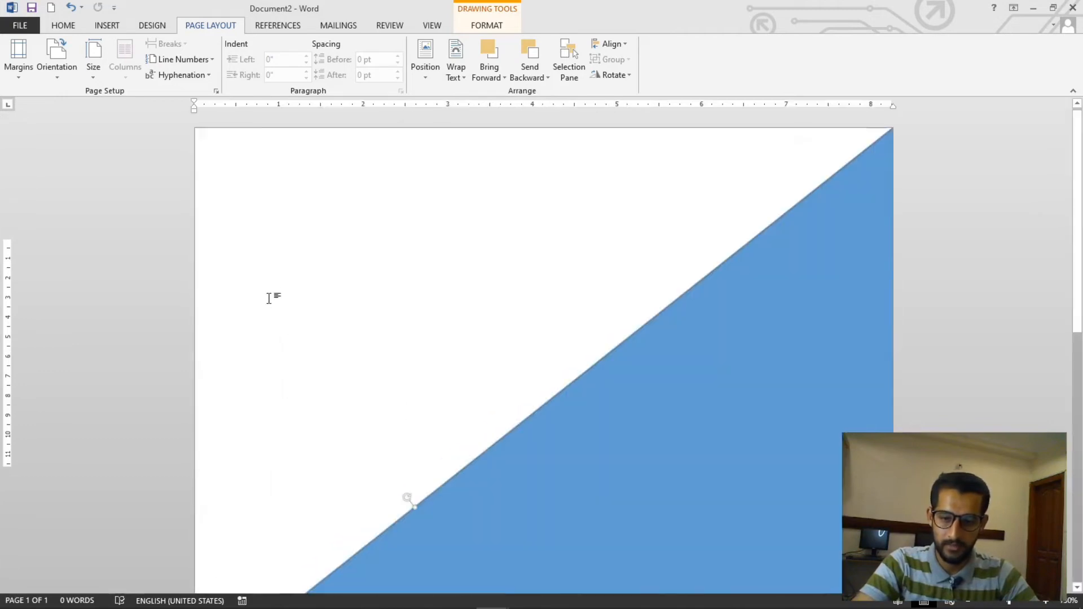
scroll(270, 298, down, 8)
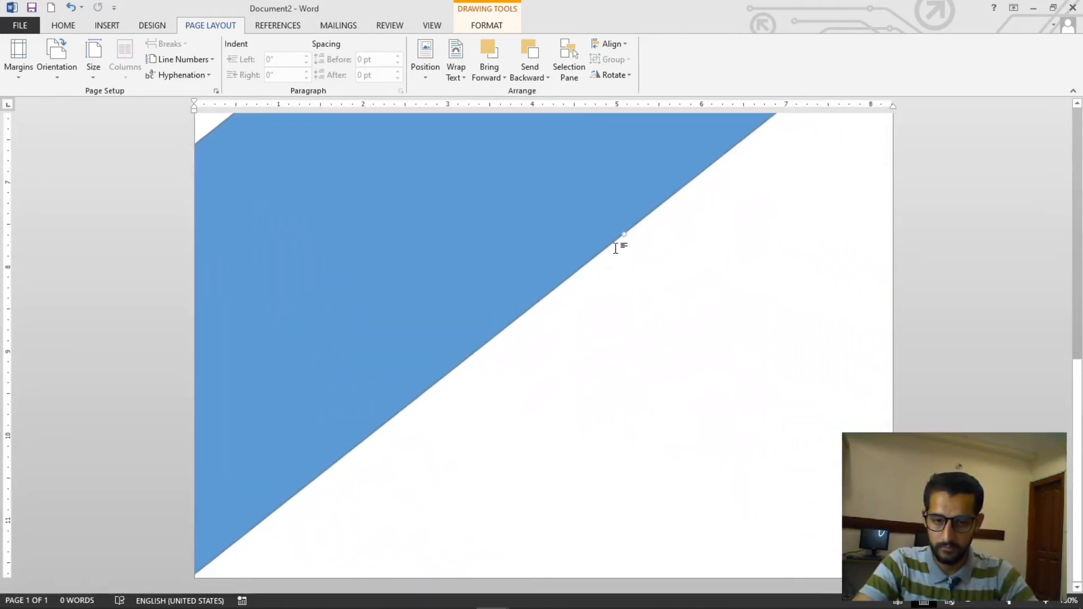
drag(625, 229, 630, 232)
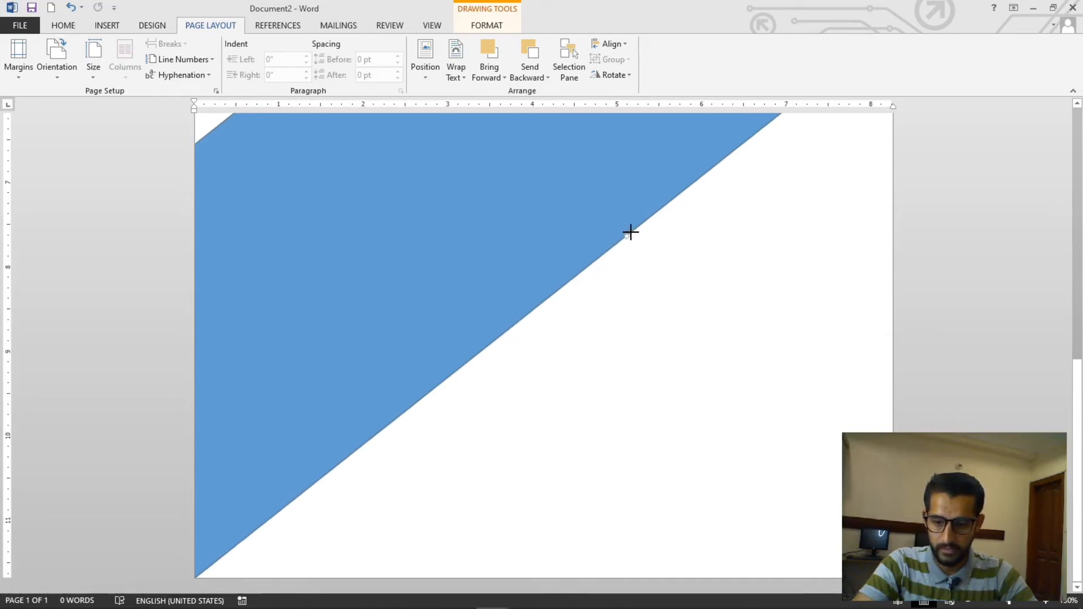
scroll(649, 262, up, 8)
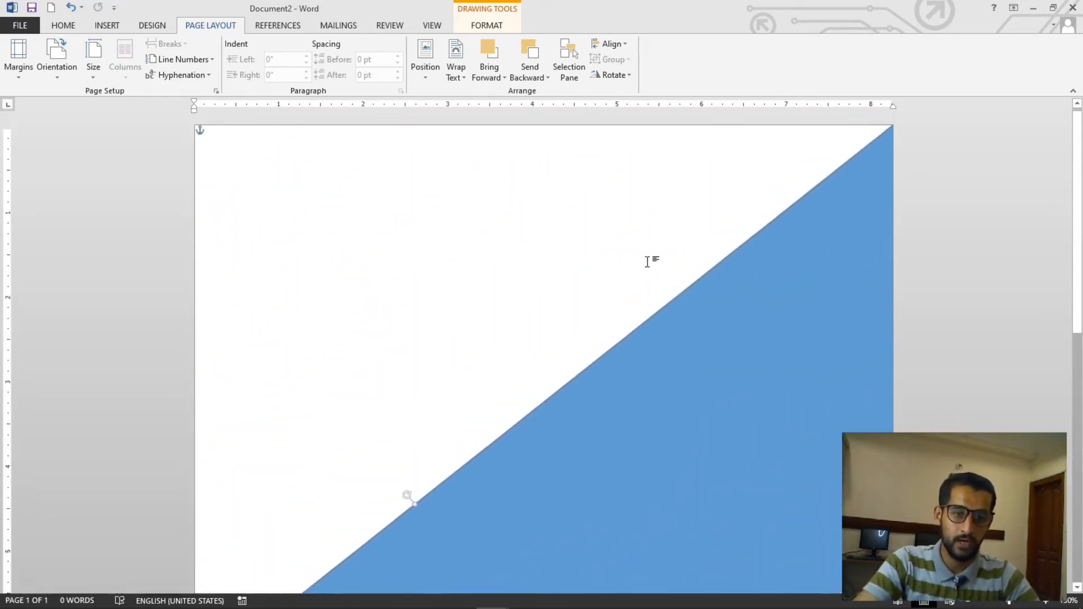
ctrl+scroll(649, 259, down, 10)
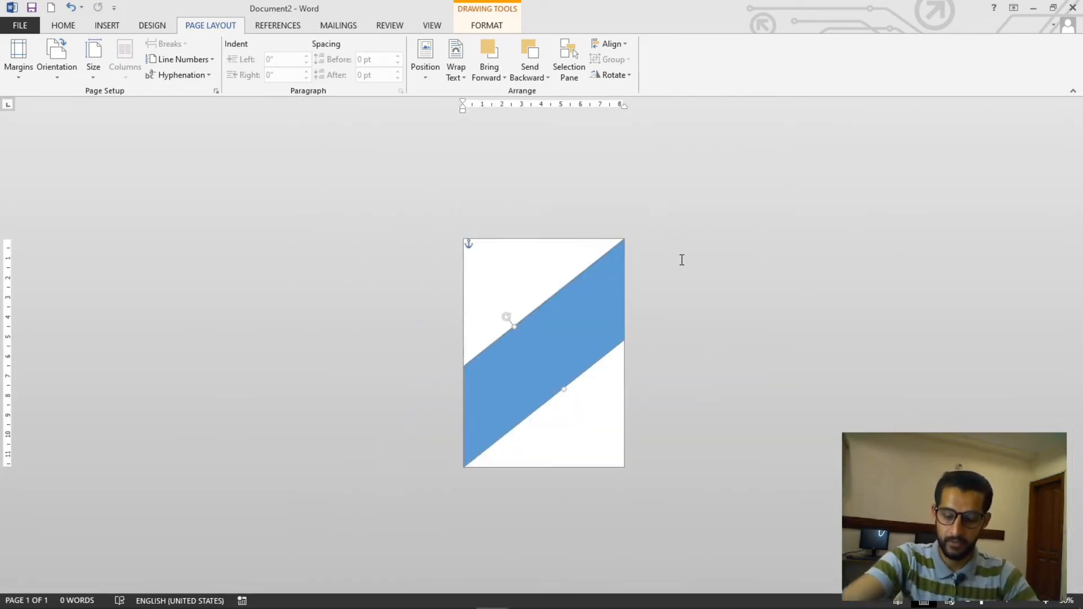
Open the print preview repeatedly to check how the diagonal band prints and which printer is selected
key(ctrl+p)
key(Escape)
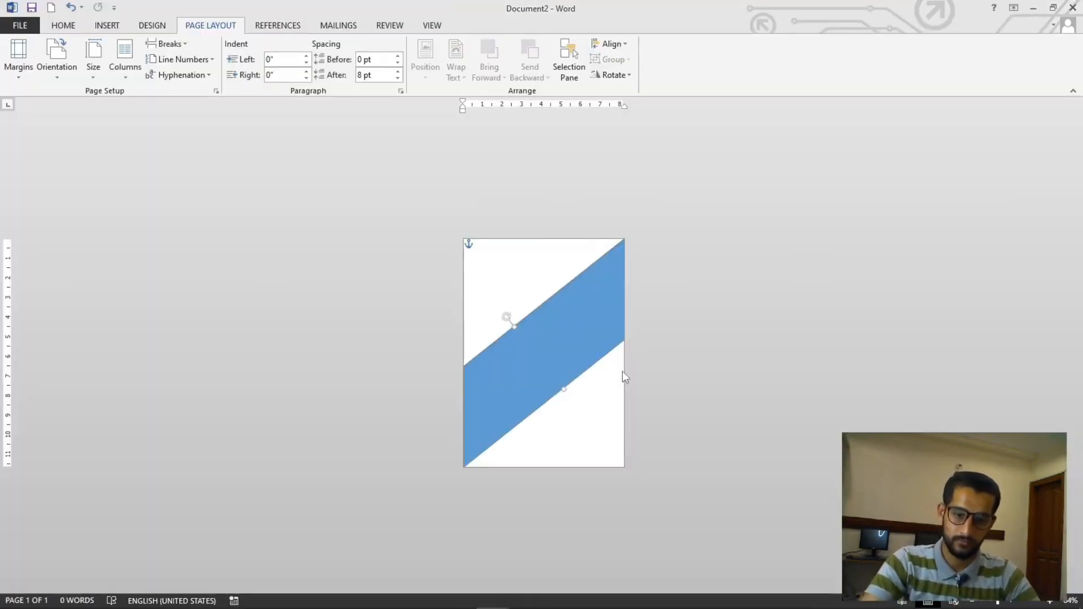
key(ctrl+p)
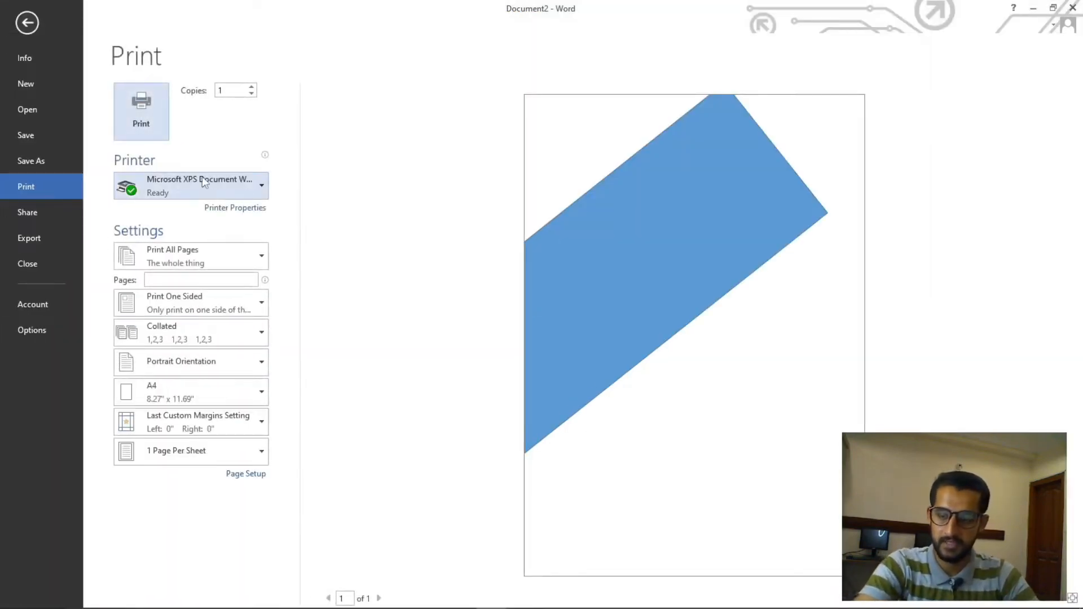
mouse_move(202, 180)
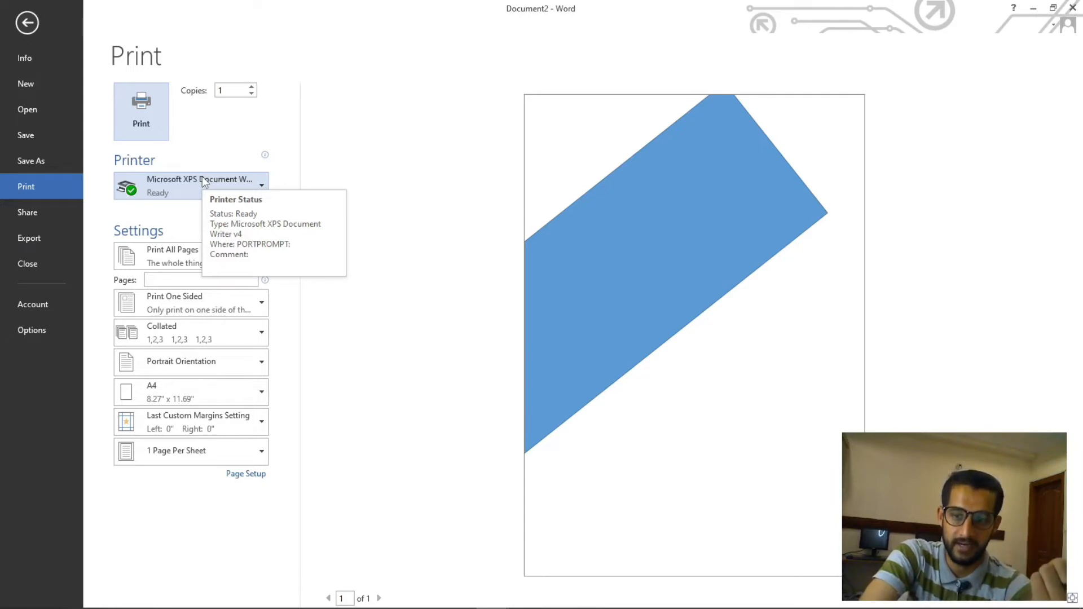
click(264, 187)
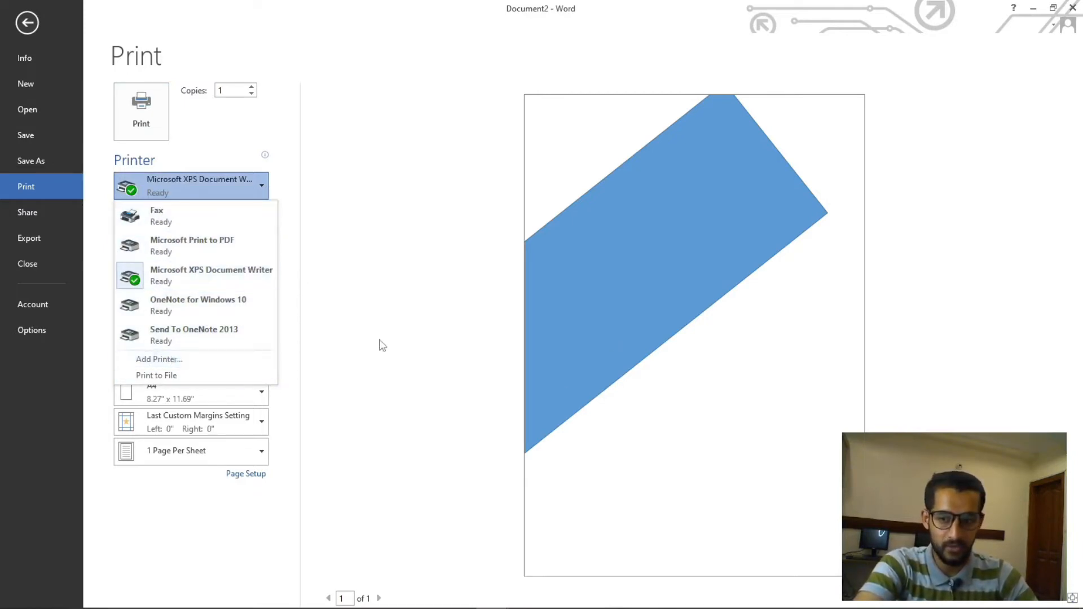
key(Escape)
key(Escape)
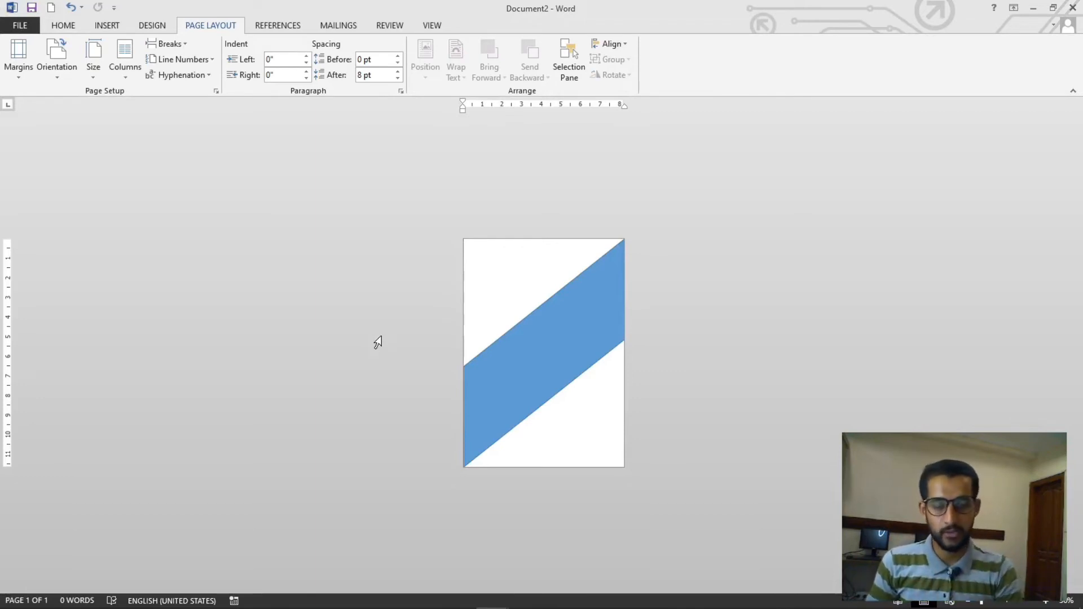
key(ctrl+p)
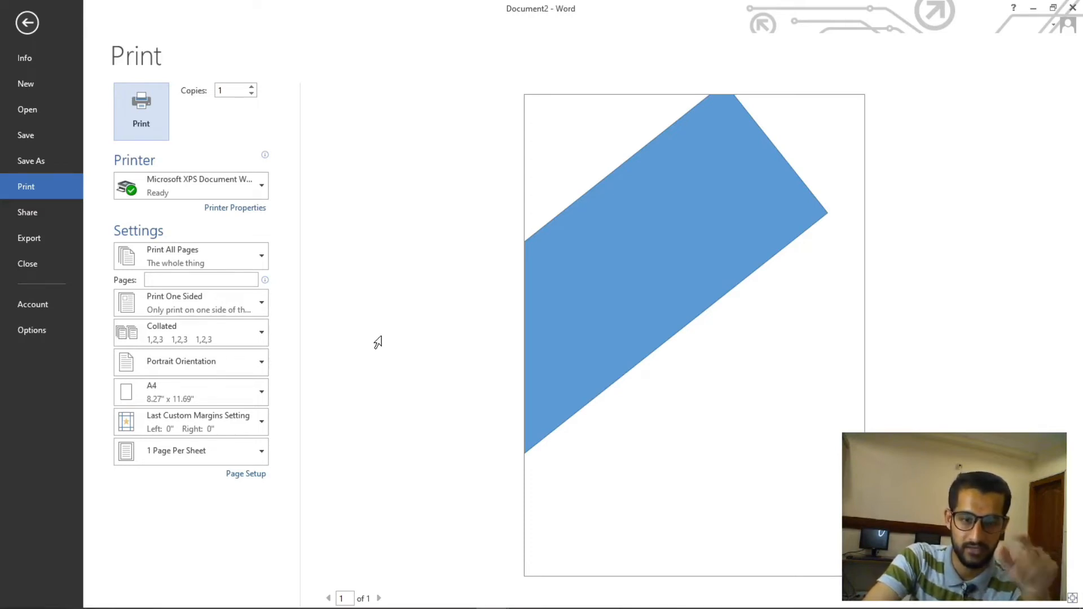
key(Escape)
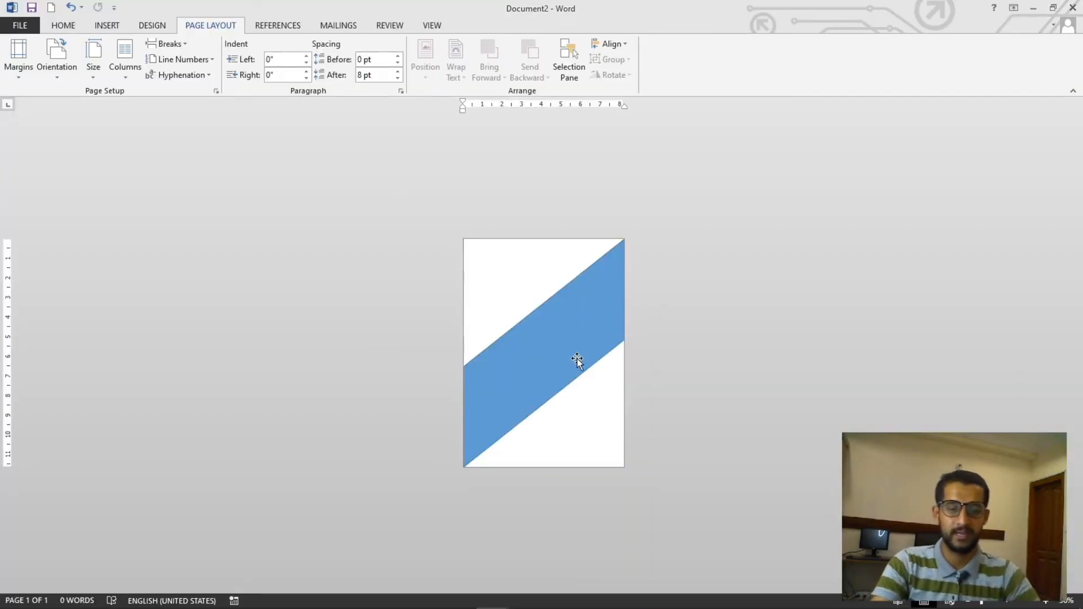
Give the diagonal band a very light gray fill and remove its outline
ctrl+scroll(575, 363, up, 2)
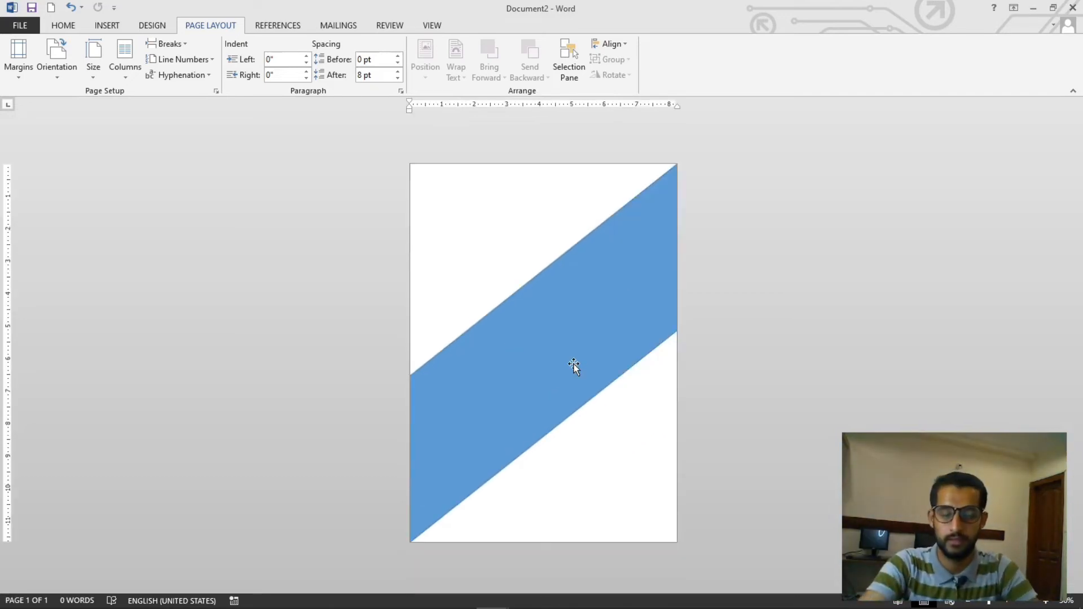
click(574, 364)
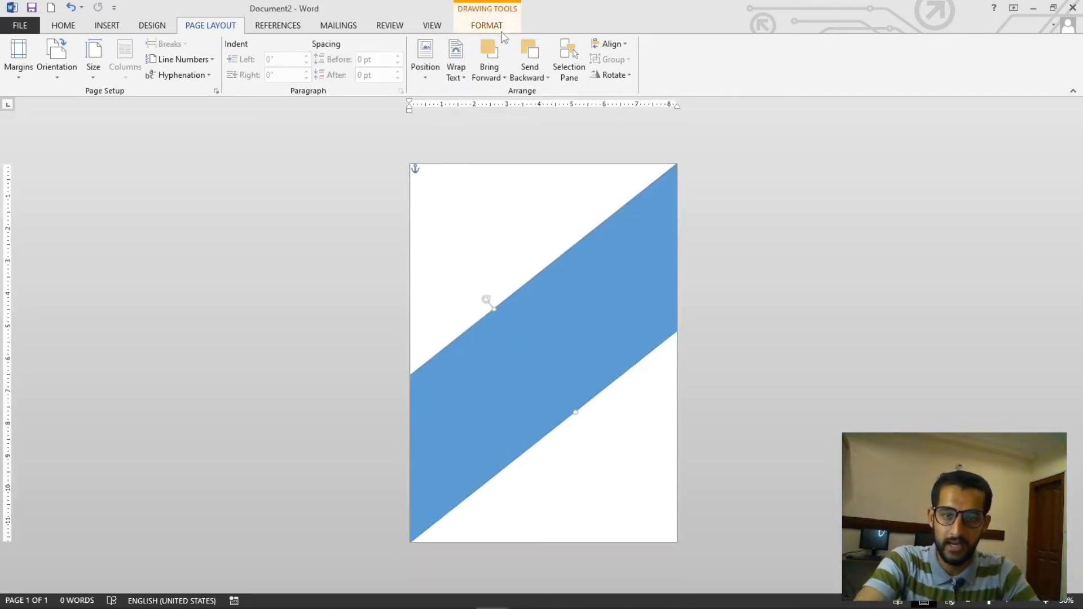
click(501, 30)
click(359, 44)
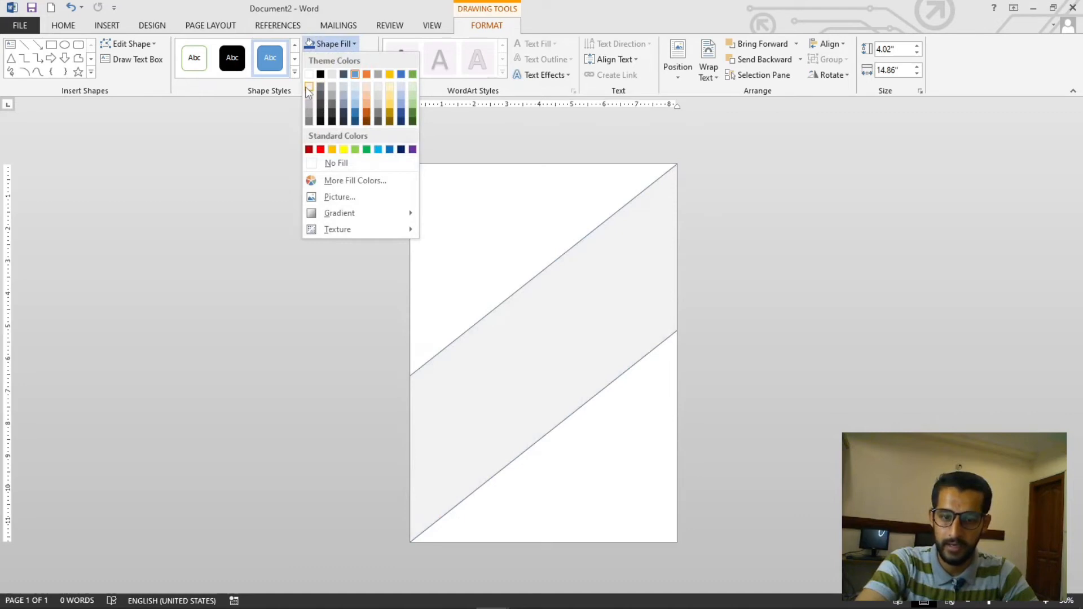
click(309, 88)
click(340, 59)
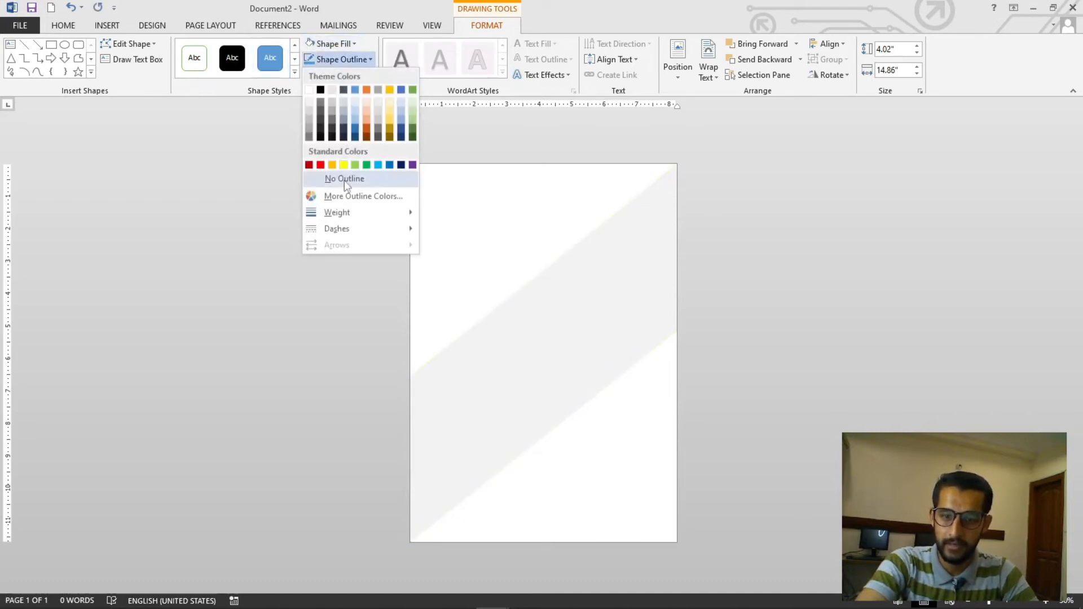
click(344, 181)
click(650, 505)
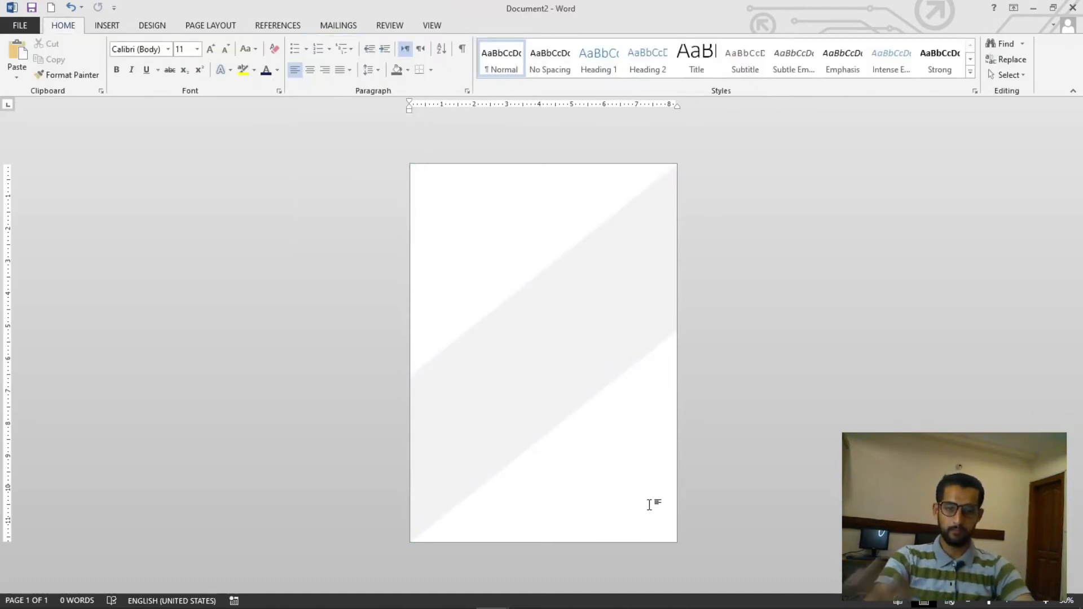
Draw a new rectangle about 3.3 by 0.91 inches near the top of the band
scroll(639, 491, up, 3)
scroll(639, 491, down, 3)
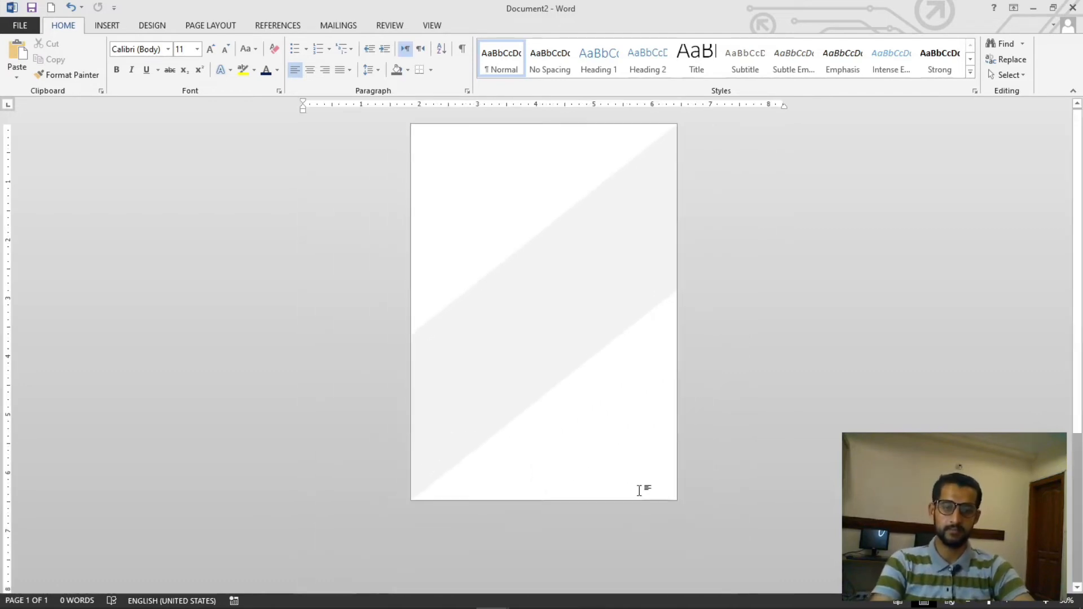
scroll(639, 490, up, 3)
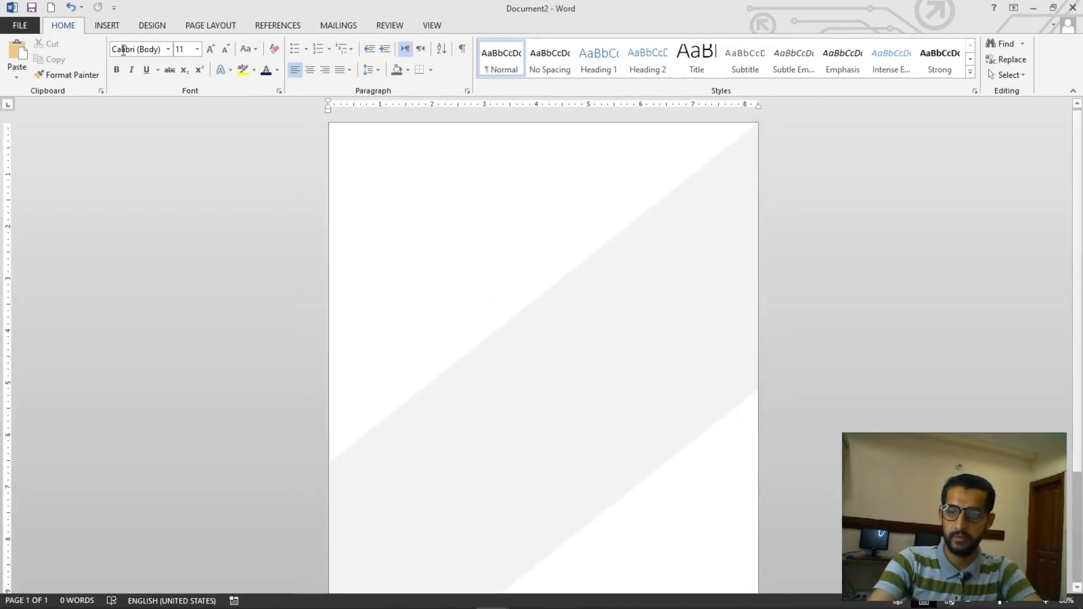
click(120, 27)
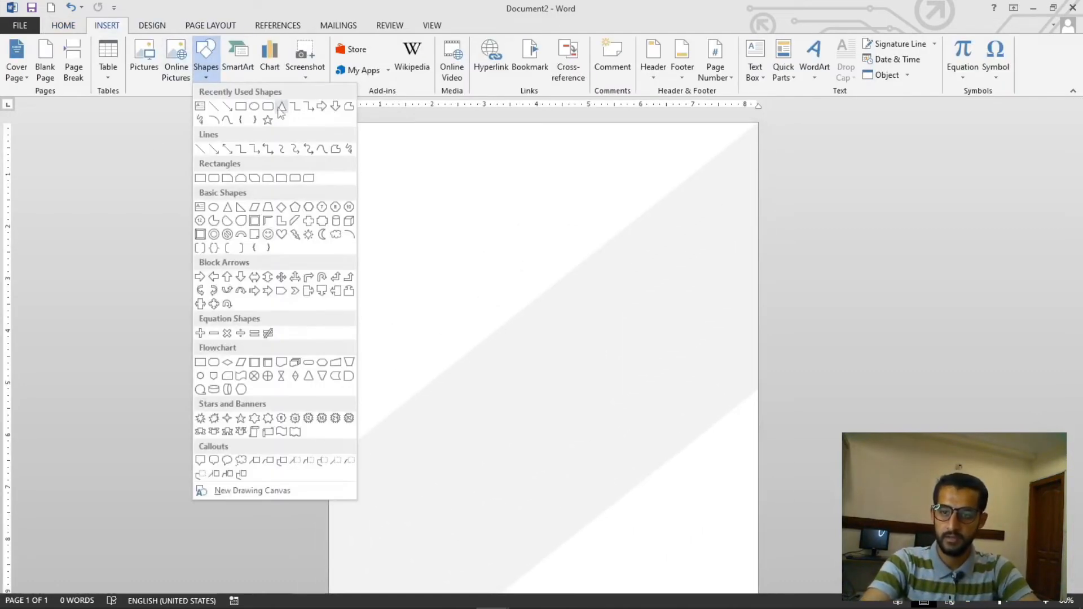
click(210, 73)
click(249, 111)
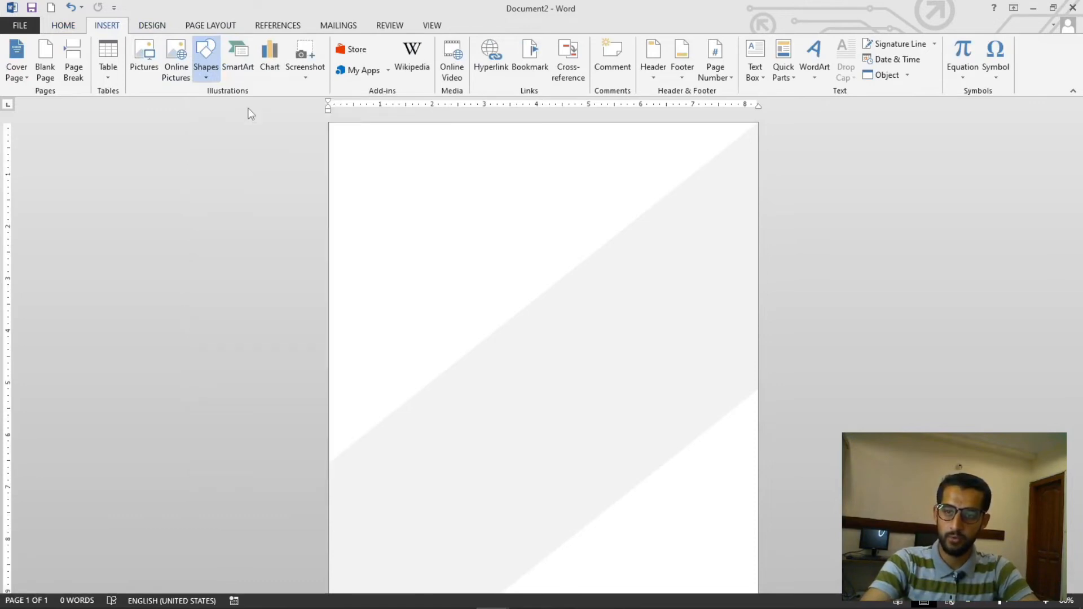
click(206, 56)
click(250, 108)
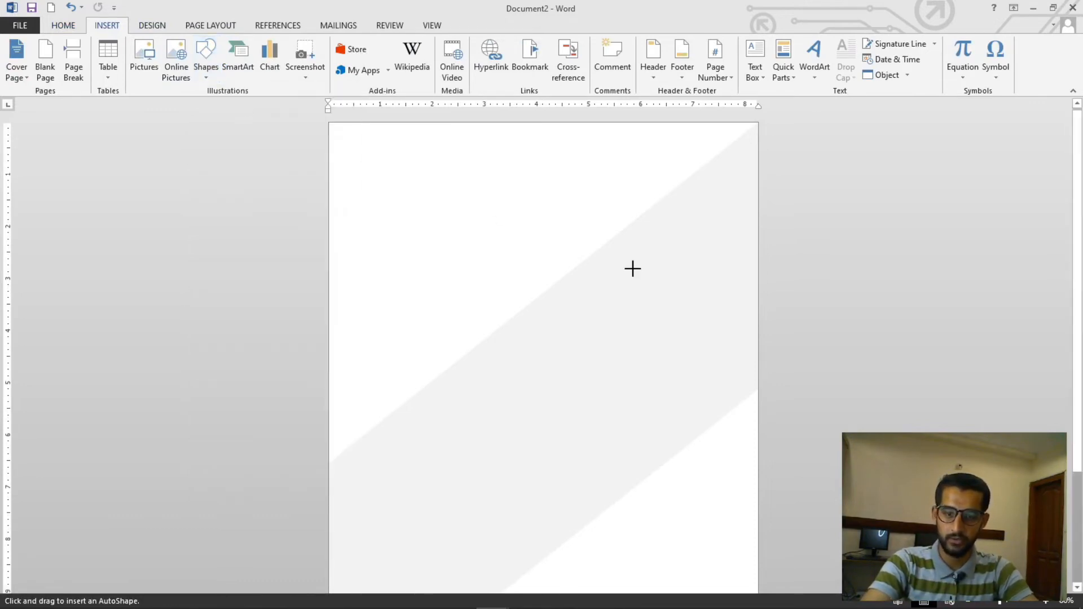
drag(492, 213, 665, 261)
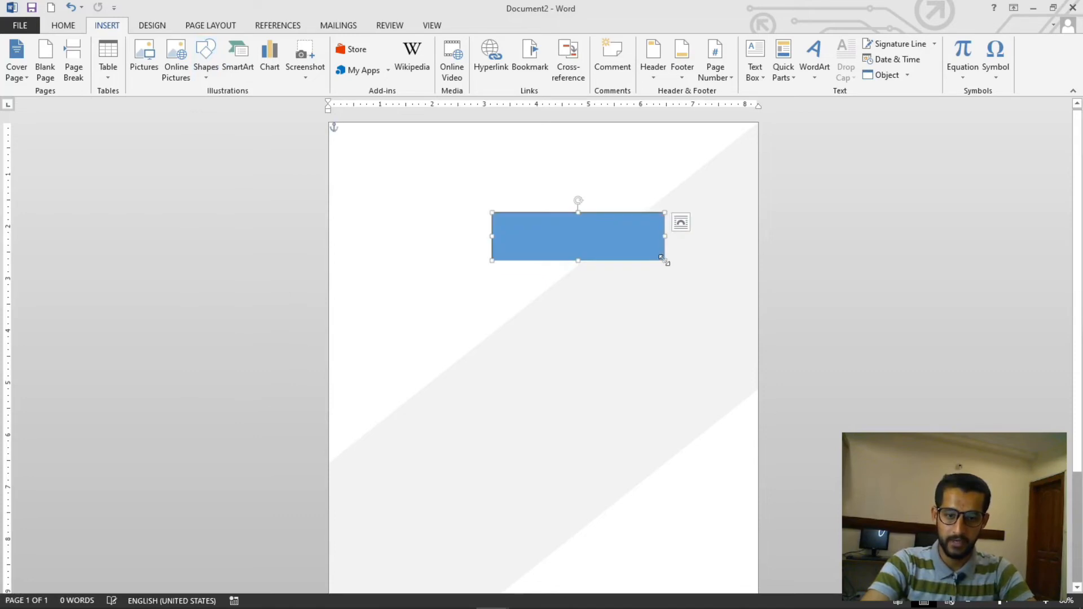
Remove the new rectangle's outline and fill it with a light orange color
scroll(612, 234, up, 2)
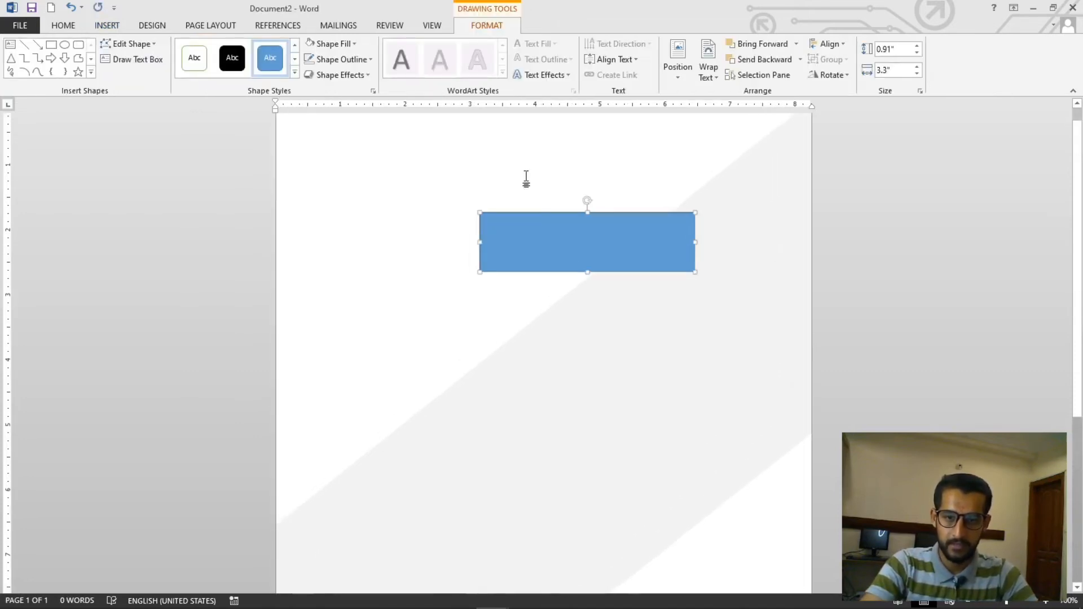
click(339, 25)
click(391, 155)
click(580, 246)
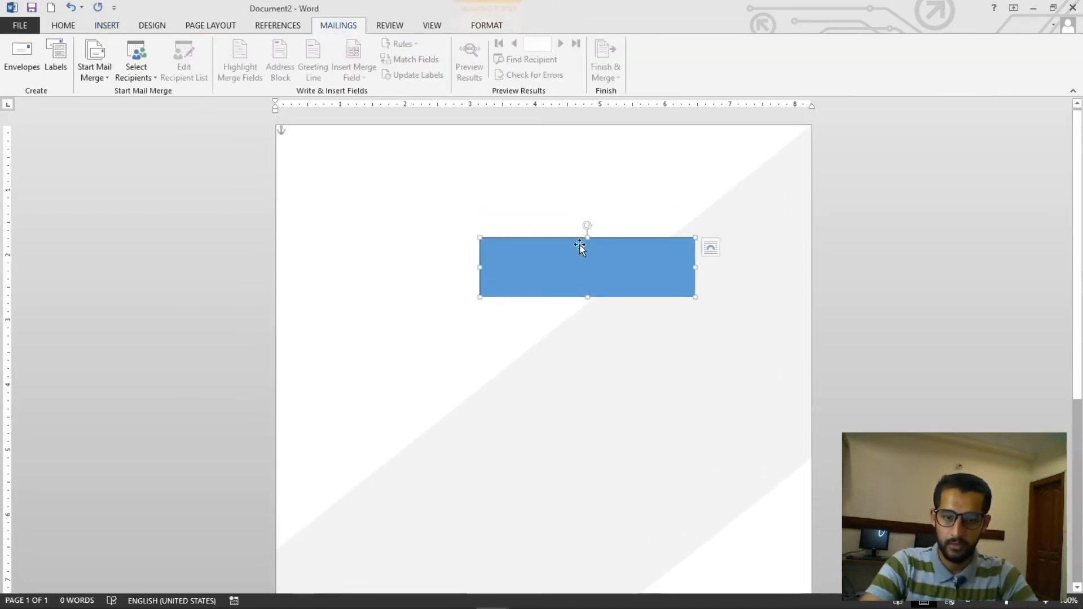
click(484, 29)
click(341, 59)
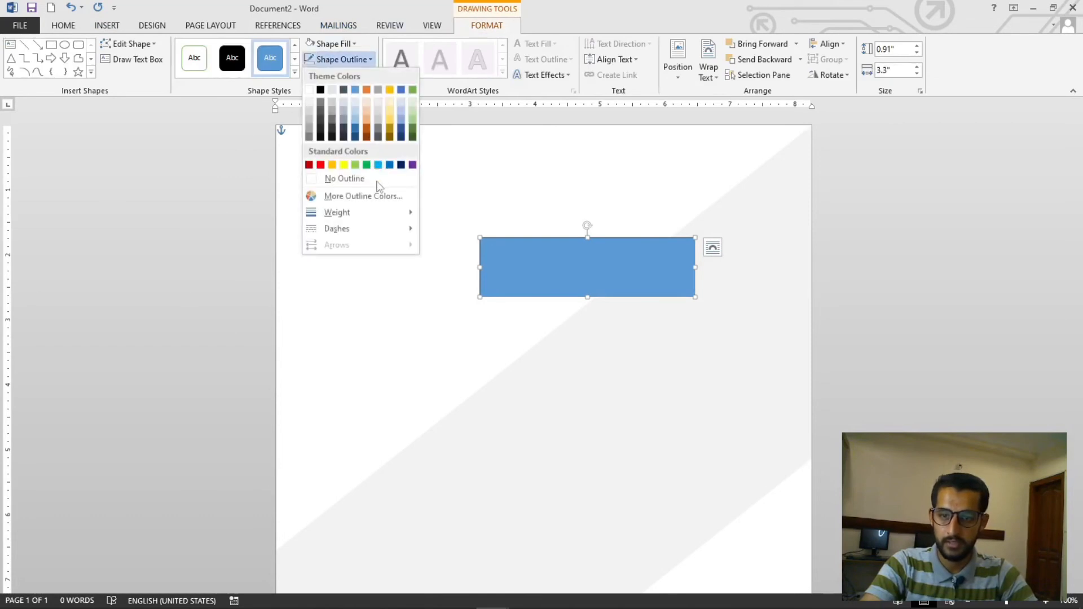
click(375, 179)
click(333, 43)
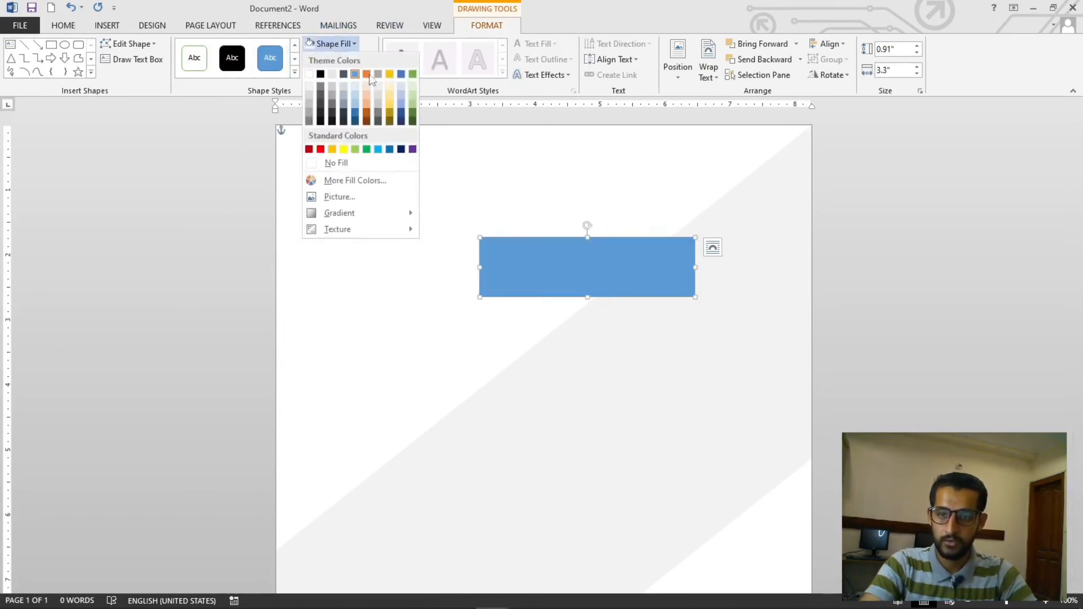
click(366, 96)
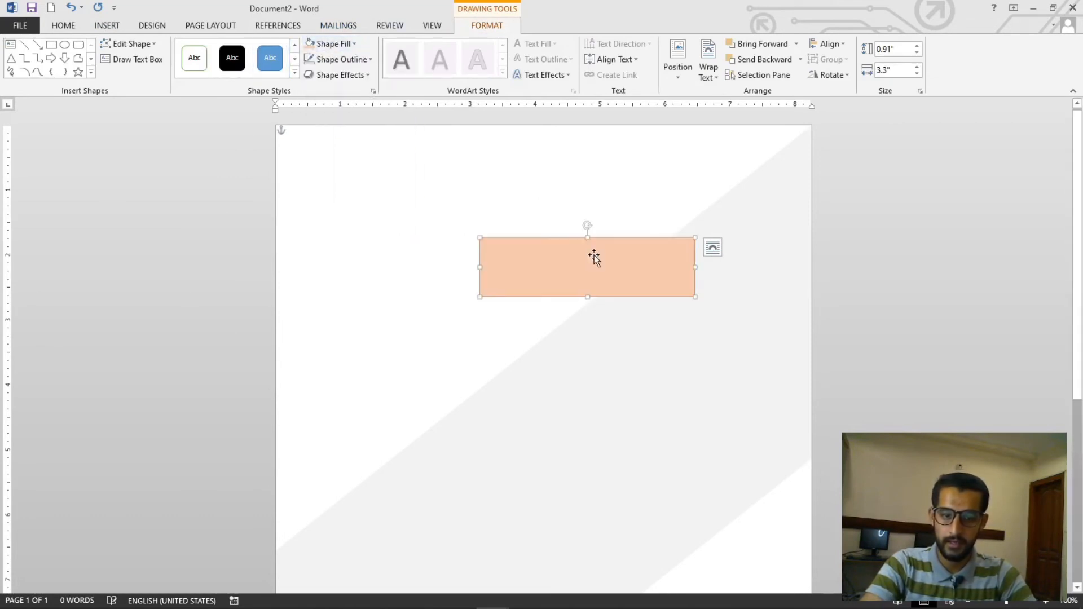
Rotate the orange rectangle parallel to the band and move it onto the band's upper right part
drag(585, 226, 572, 250)
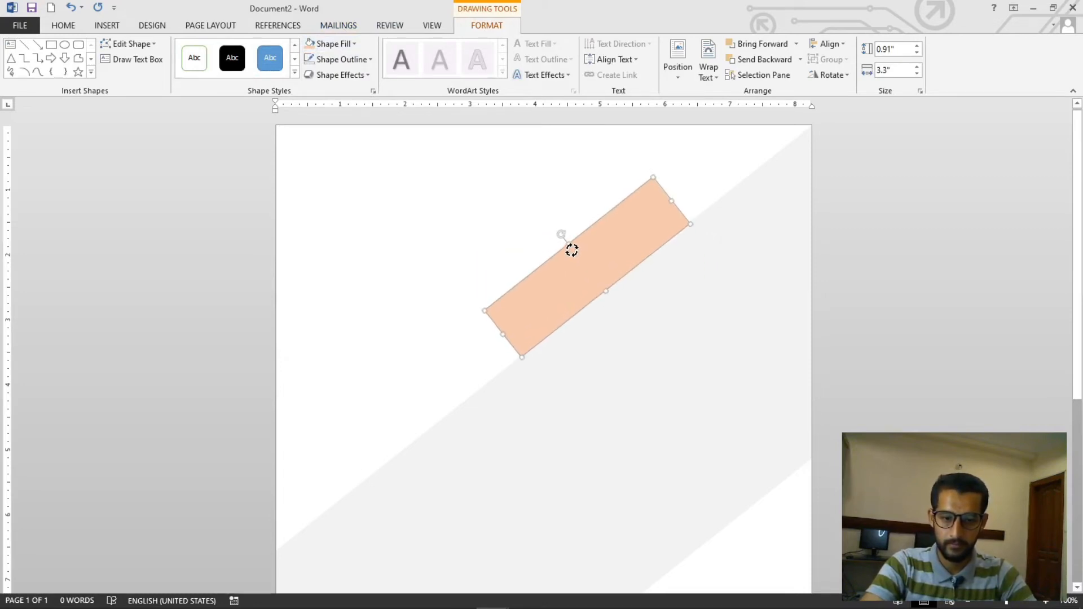
click(658, 306)
click(611, 261)
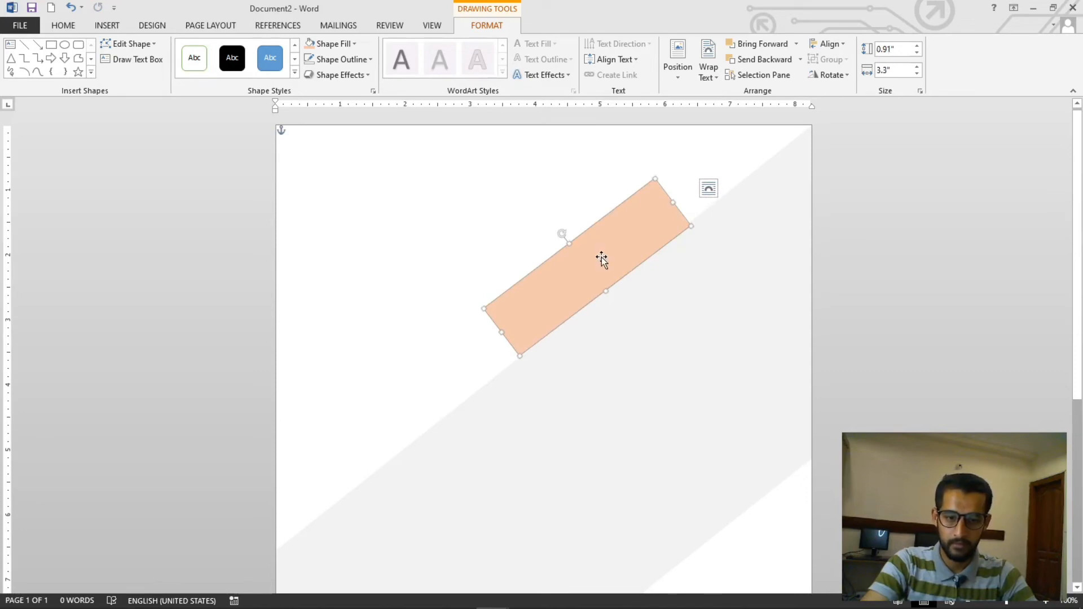
drag(601, 258, 692, 295)
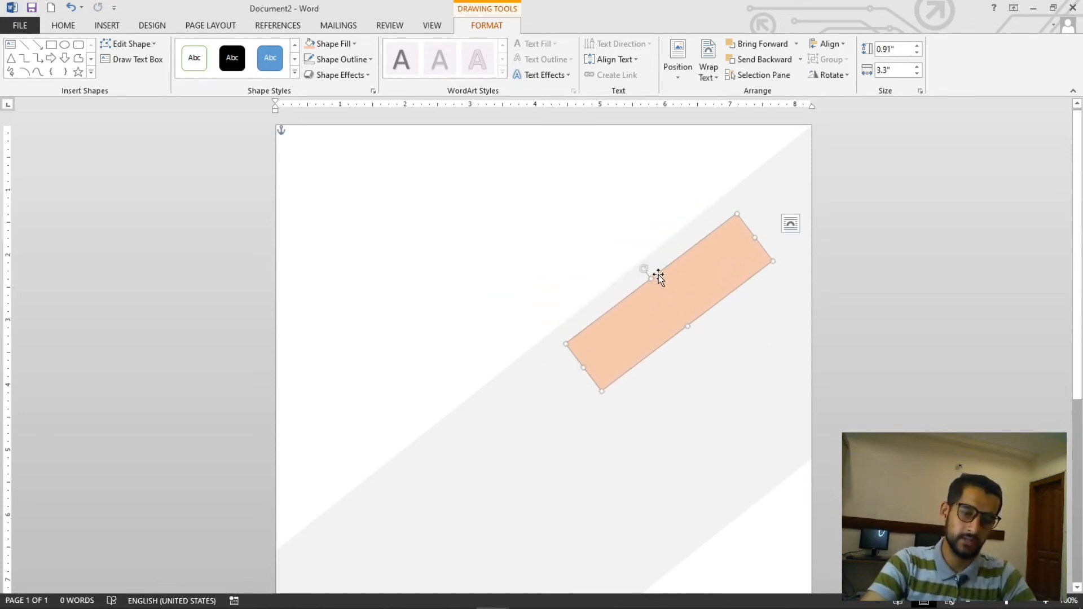
drag(645, 269, 644, 269)
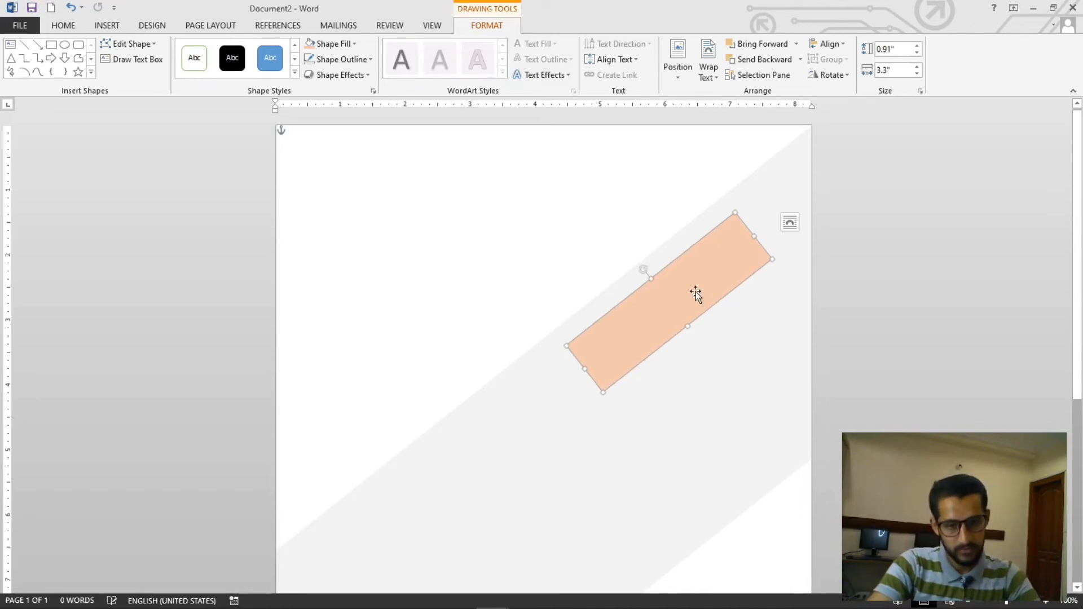
click(744, 351)
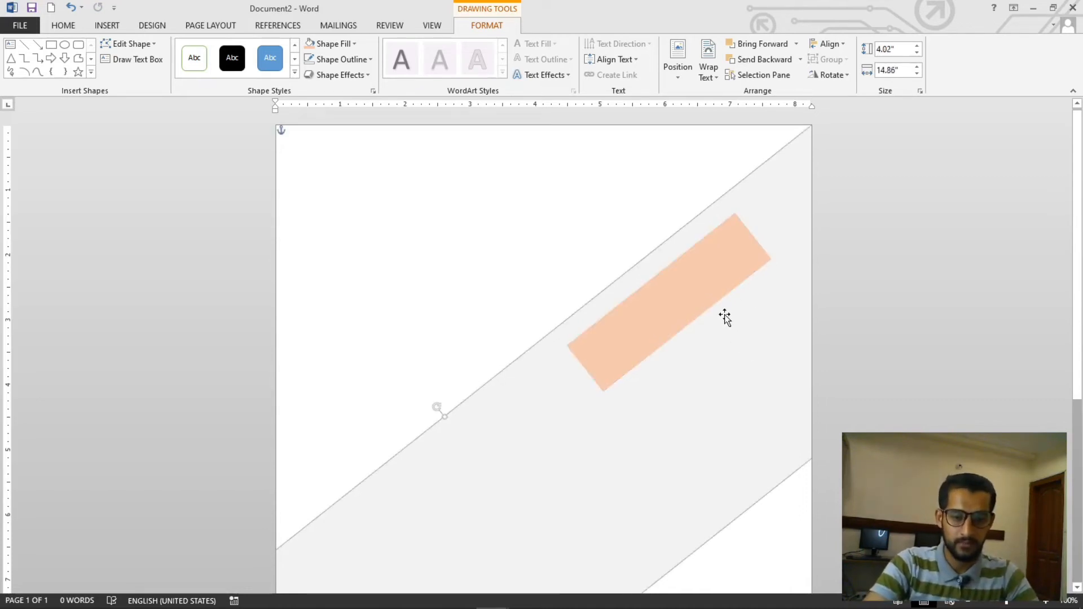
Duplicate the orange strip twice, placing the copies side by side along the band toward the page's right edge
scroll(704, 272, up, 6)
drag(792, 388, 938, 346)
scroll(938, 347, down, 6)
scroll(756, 283, down, 6)
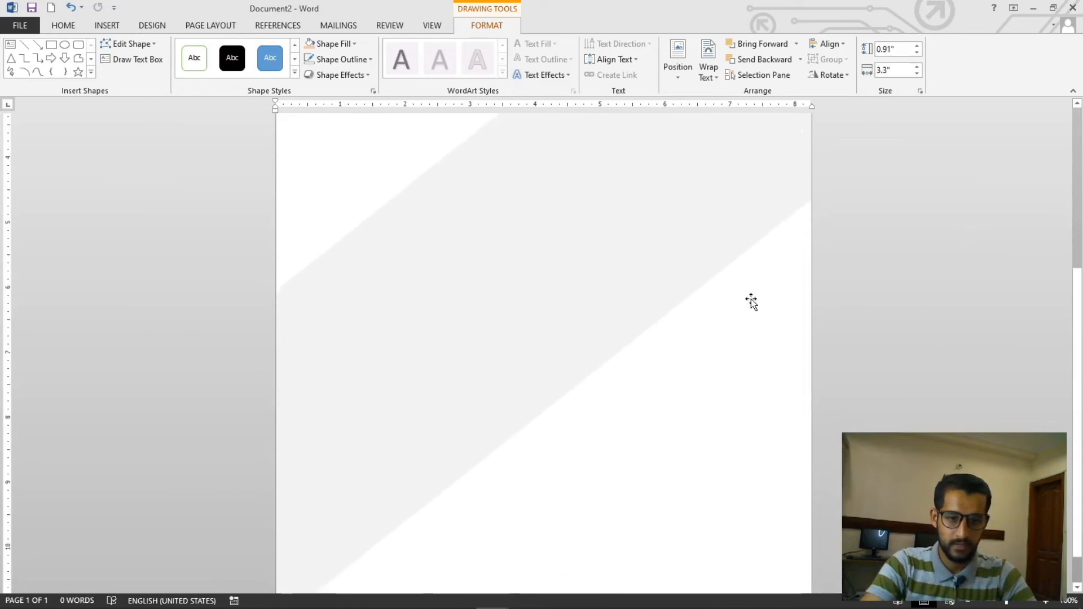
scroll(751, 302, up, 4)
drag(751, 301, 818, 327)
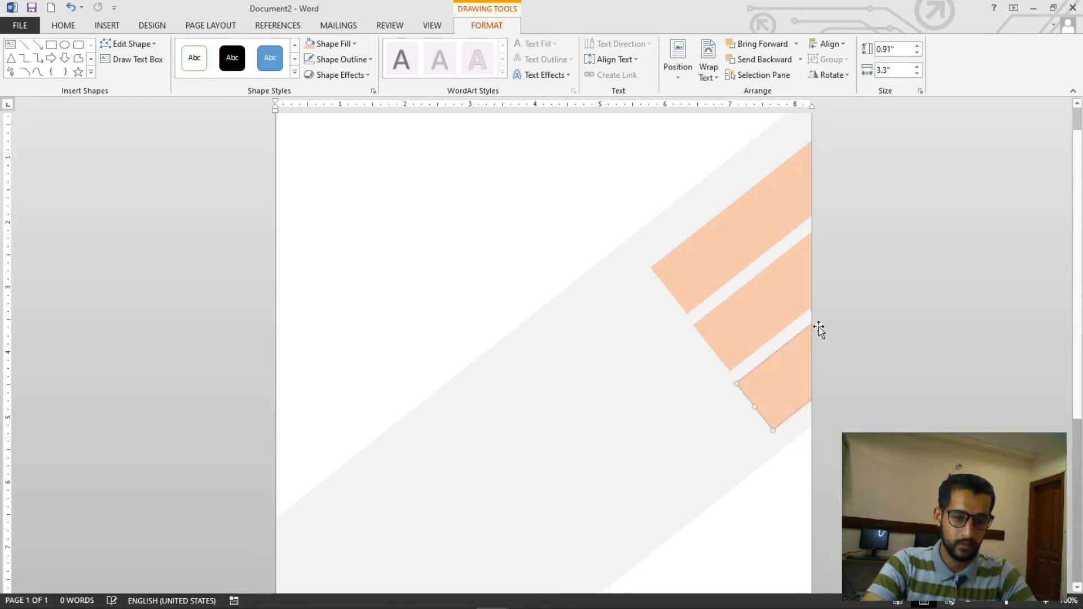
click(848, 273)
scroll(848, 273, down, 3)
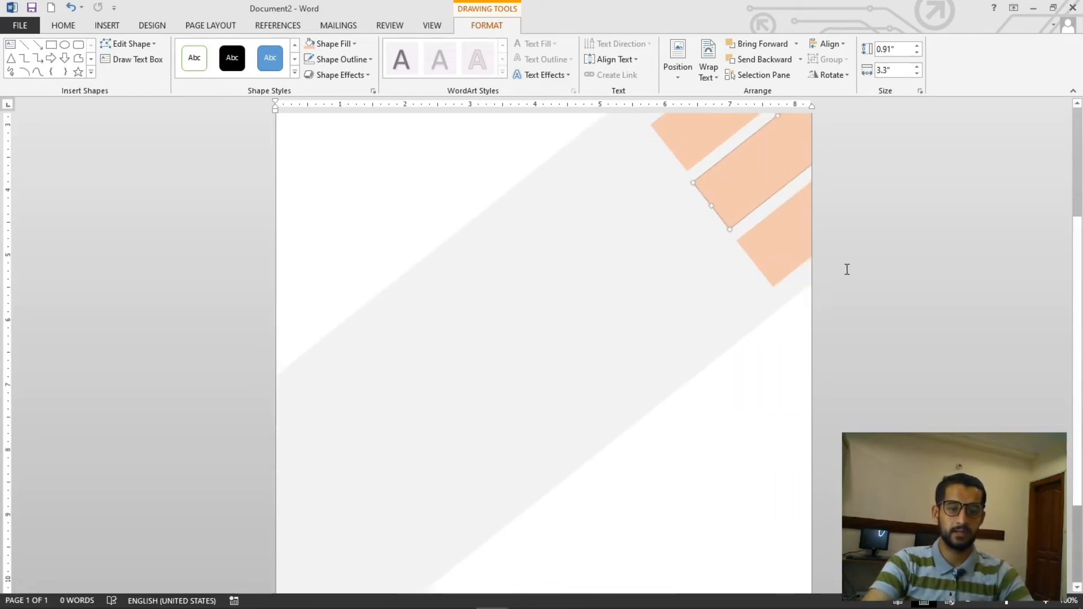
drag(786, 229, 638, 317)
key(ctrl+z)
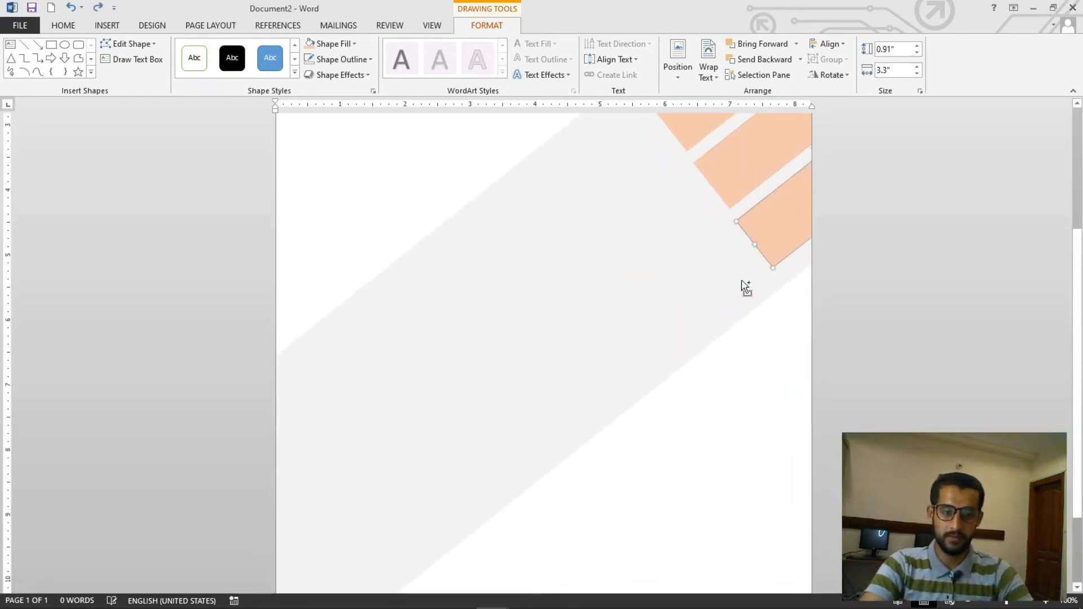
Copy an orange strip to the middle of the band and enlarge it into a wide block
drag(786, 222, 490, 249)
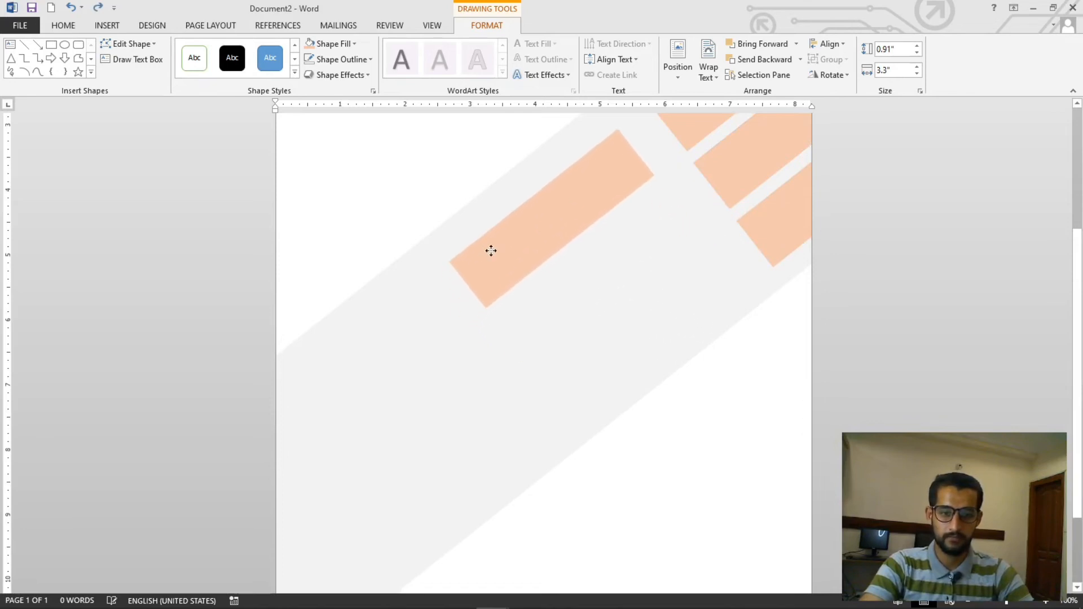
scroll(588, 266, down, 2)
scroll(588, 266, up, 3)
scroll(595, 299, up, 2)
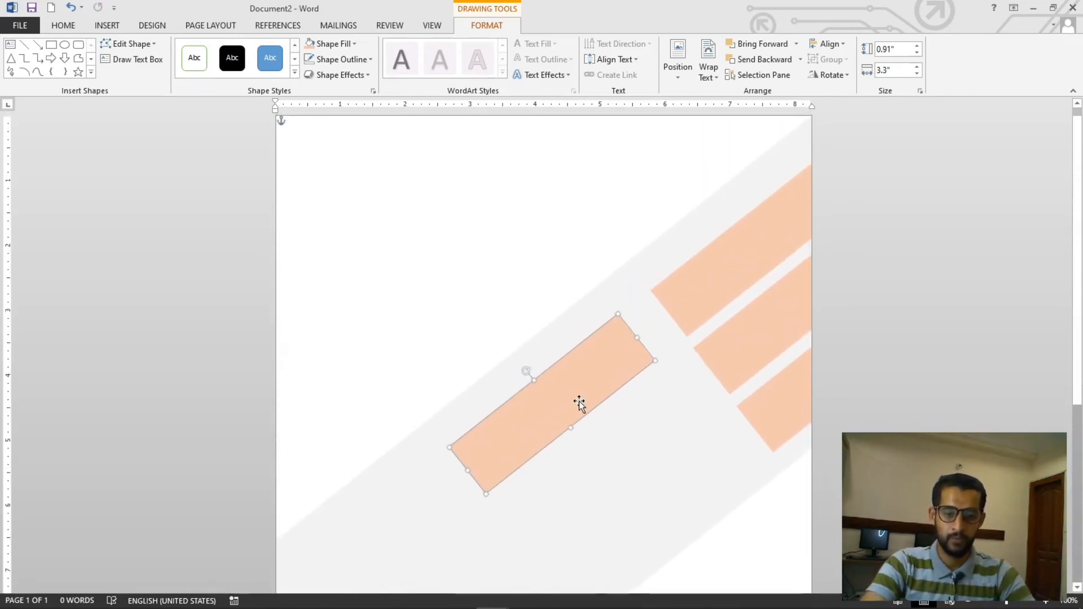
drag(571, 425, 659, 490)
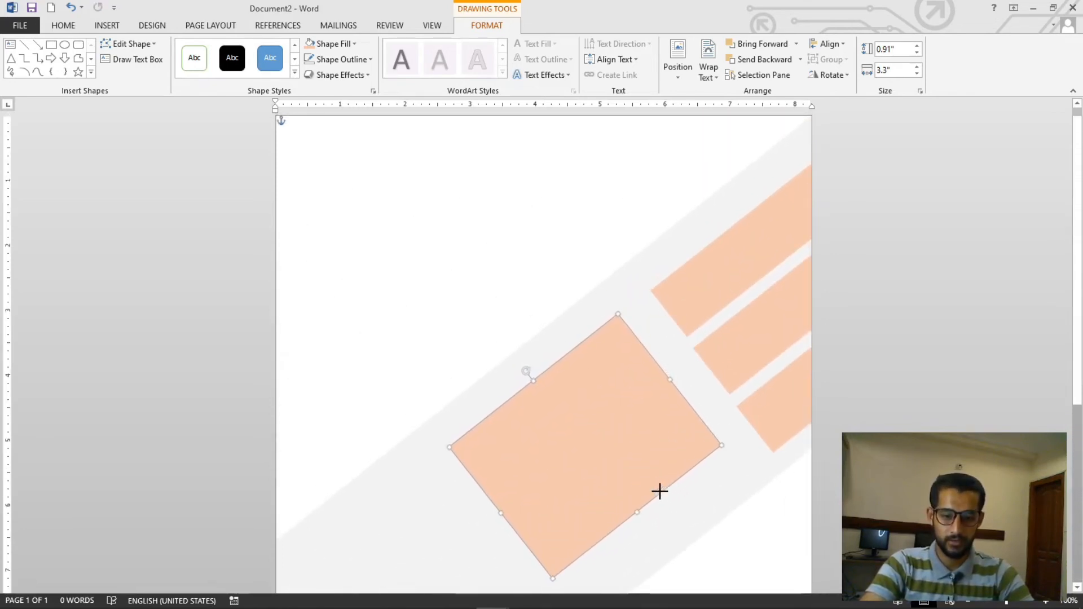
Adjust the wide orange block's size and position so it sits in the middle of the gray band
drag(502, 515, 535, 476)
drag(649, 446, 661, 473)
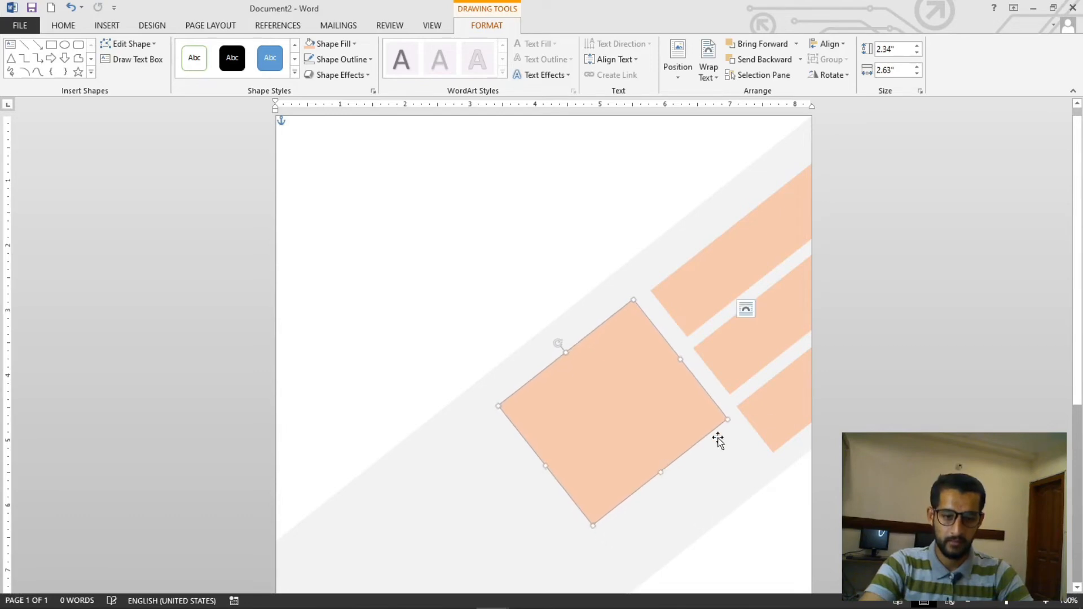
key(Tab)
drag(586, 399, 594, 393)
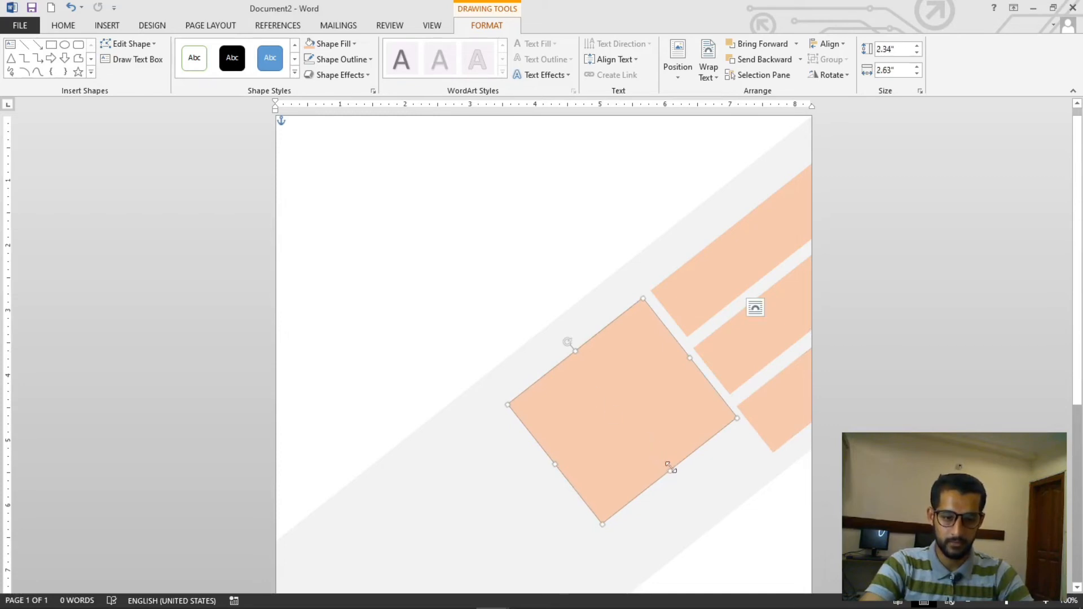
drag(670, 466, 670, 459)
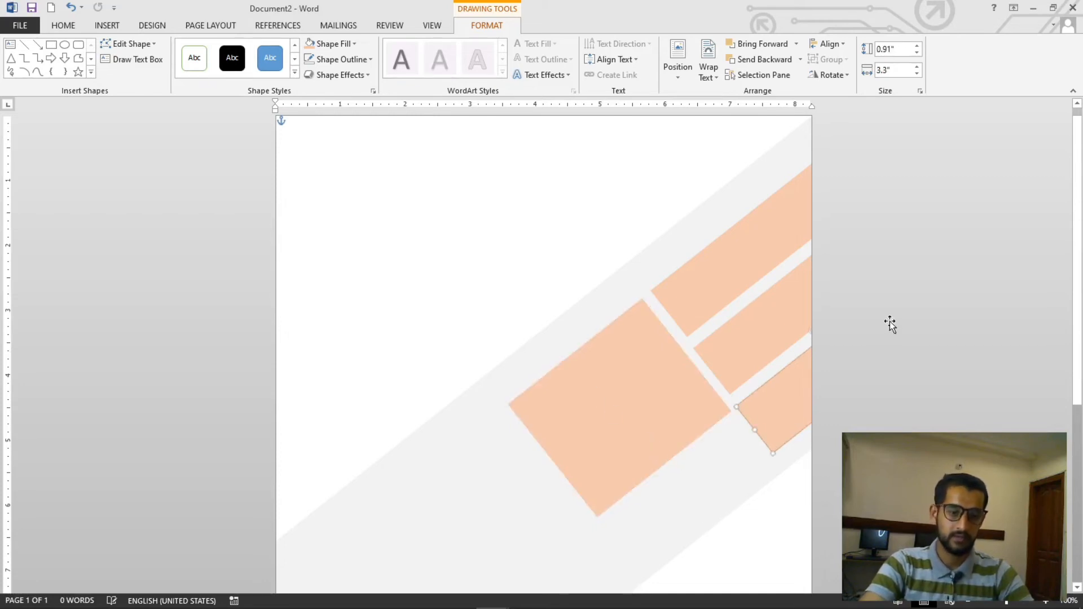
Duplicate the wide block, narrow it into a strip, and place it on the band below-left of the block
ctrl+scroll(880, 321, down, 6)
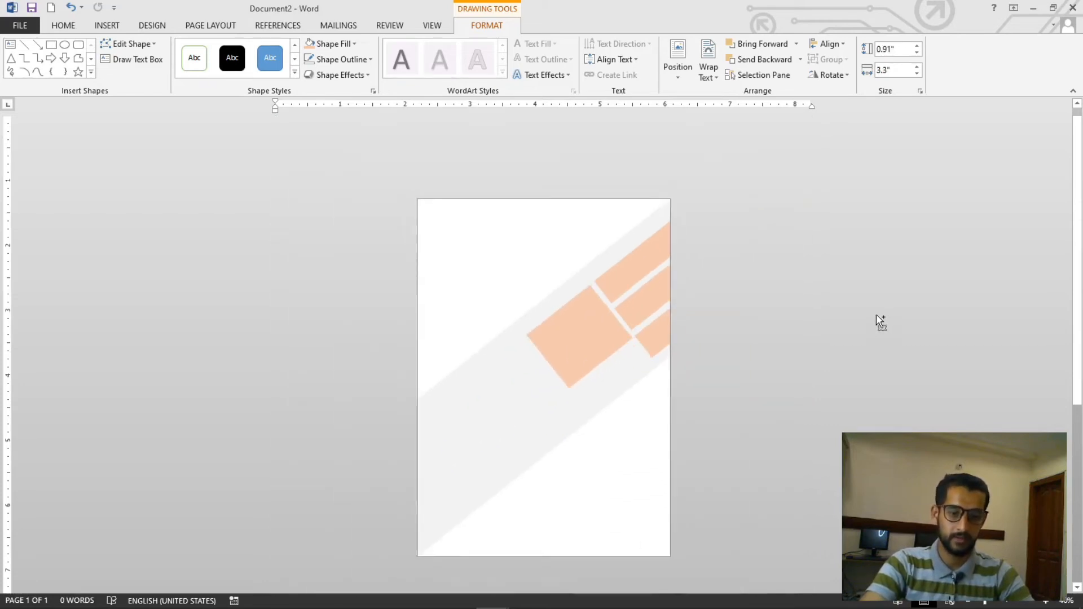
click(642, 449)
ctrl+scroll(630, 433, up, 4)
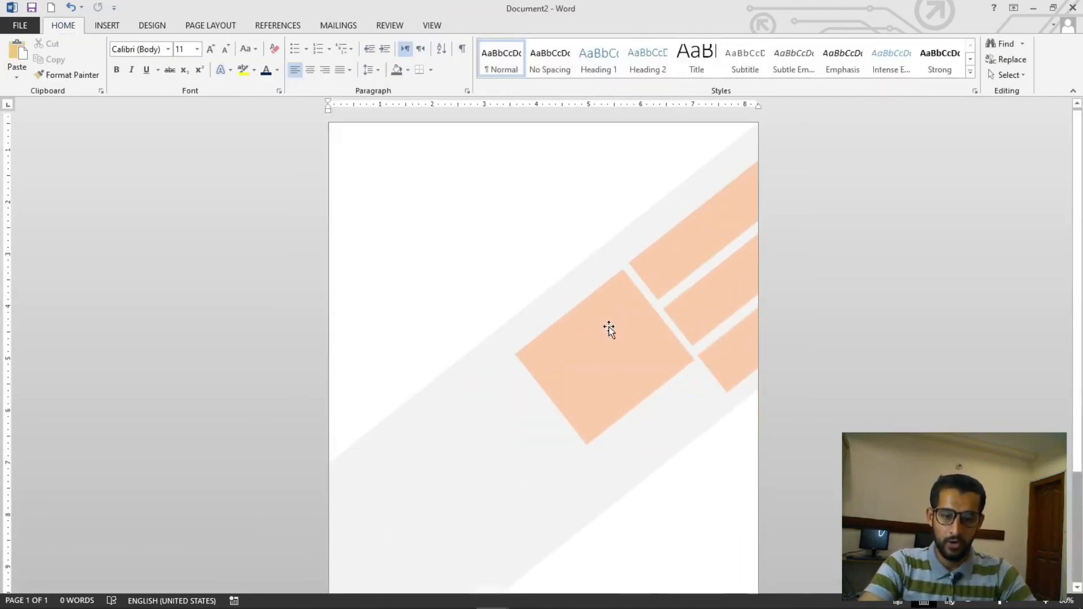
scroll(608, 327, down, 3)
mouse_move(628, 249)
mouse_down()
mouse_move(617, 239)
mouse_move(679, 344)
mouse_move(667, 407)
mouse_up()
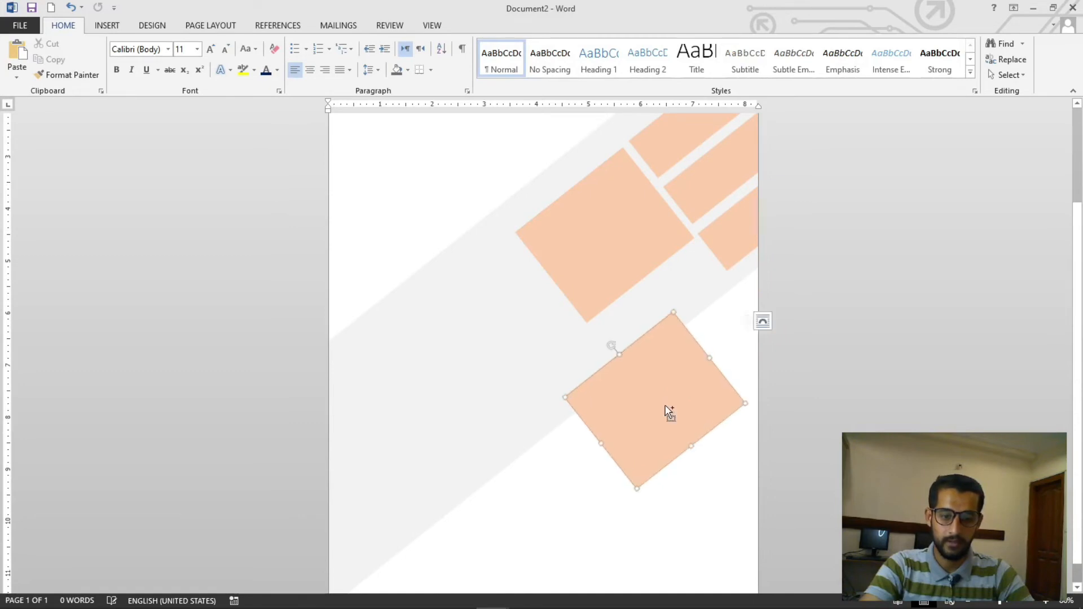
drag(688, 444, 534, 320)
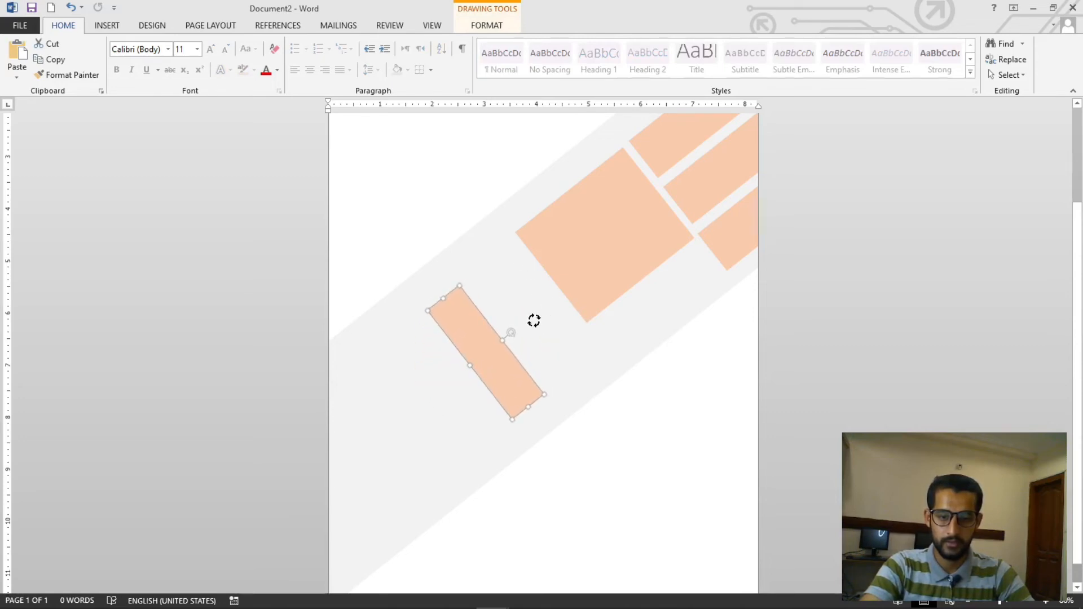
scroll(546, 334, up, 3)
drag(501, 480, 545, 431)
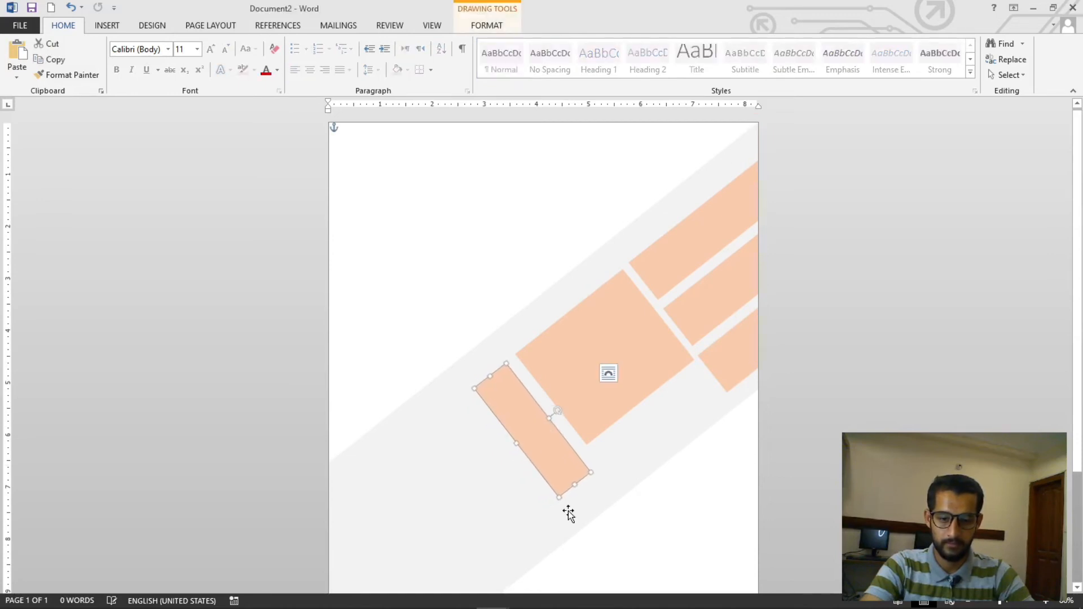
drag(574, 484, 591, 504)
click(732, 443)
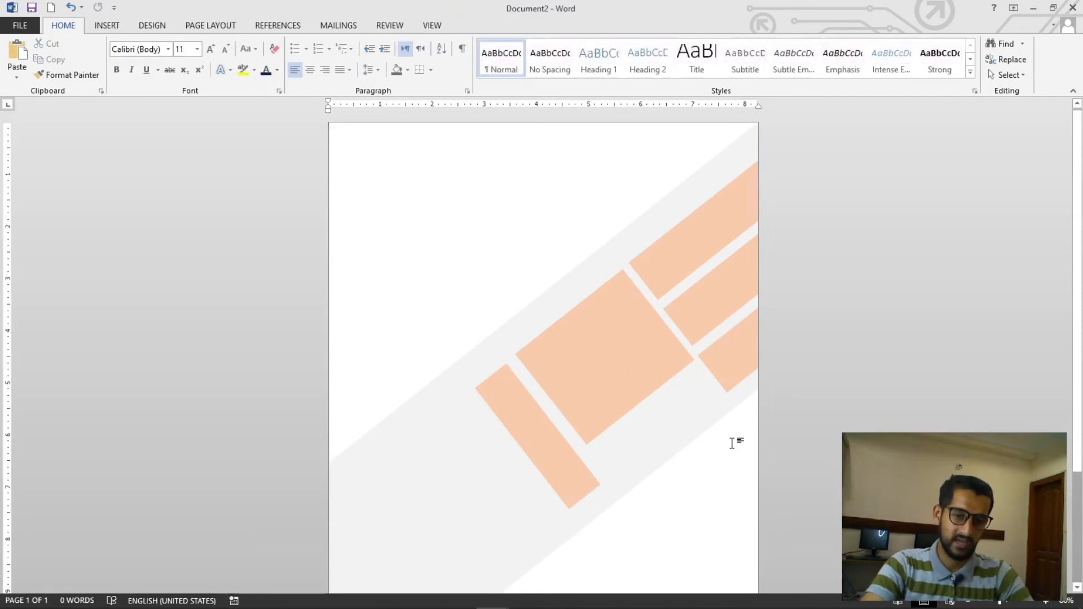
Draw a small circle about 0.84 inches wide near the page's upper left
scroll(733, 443, down, 6)
scroll(576, 379, up, 3)
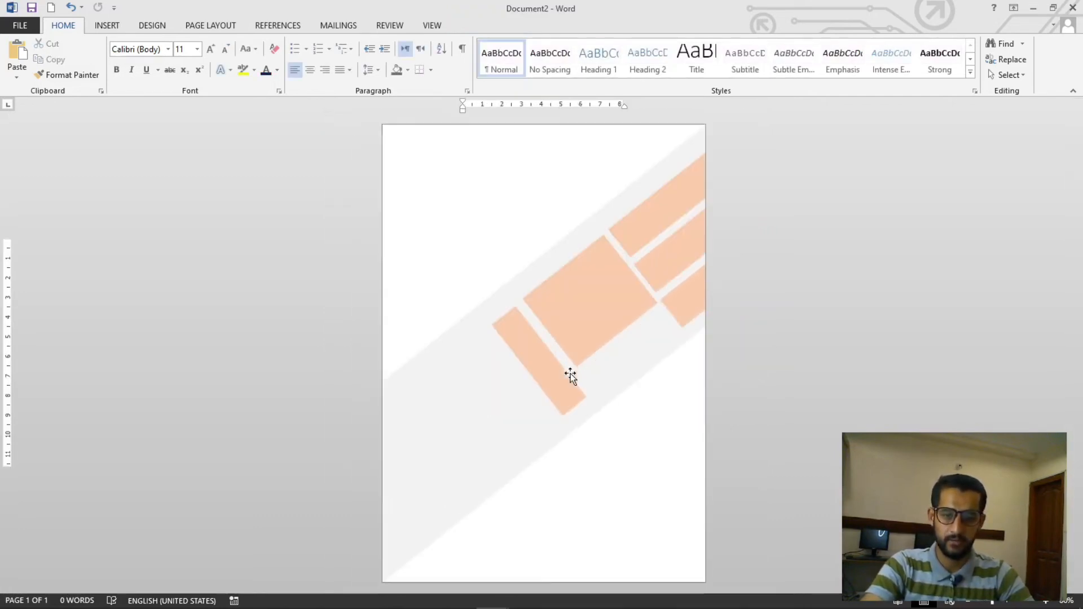
click(113, 26)
click(206, 59)
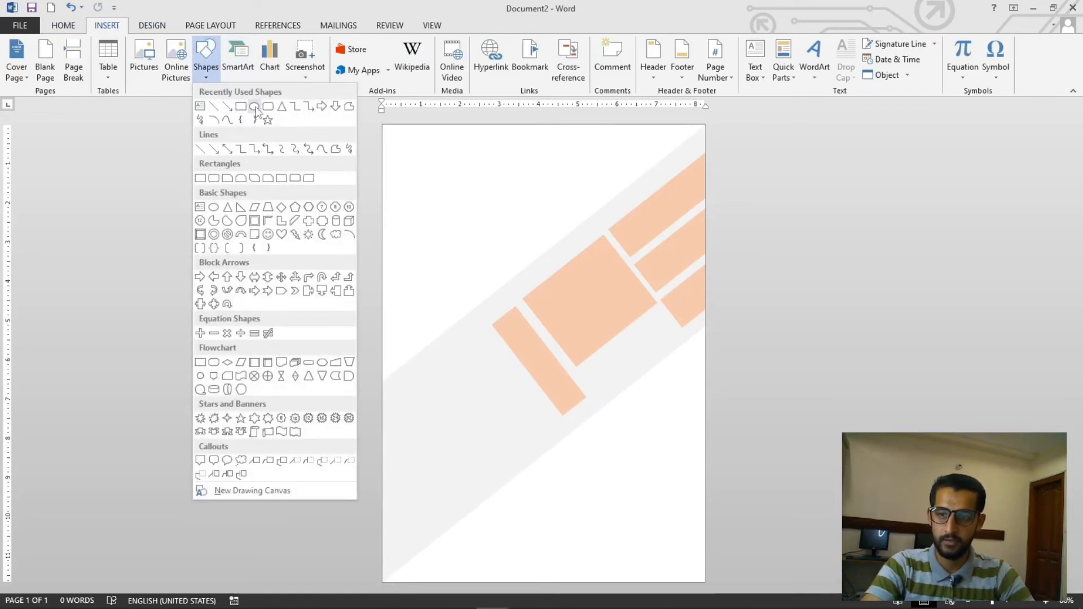
click(255, 107)
drag(414, 184, 447, 217)
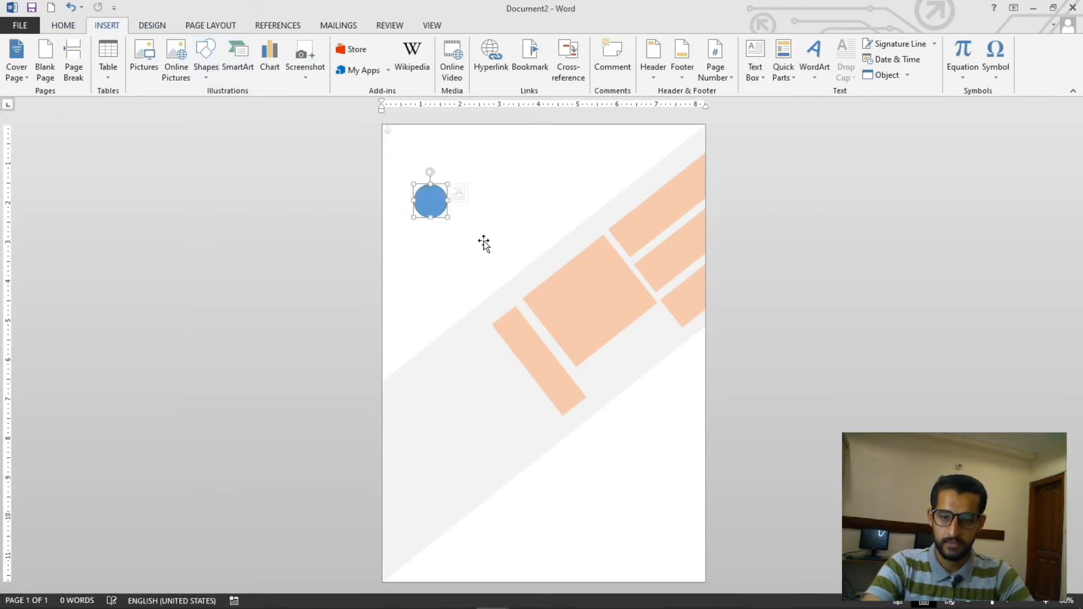
Copy the orange strip's formatting onto the new circle
click(484, 244)
click(592, 289)
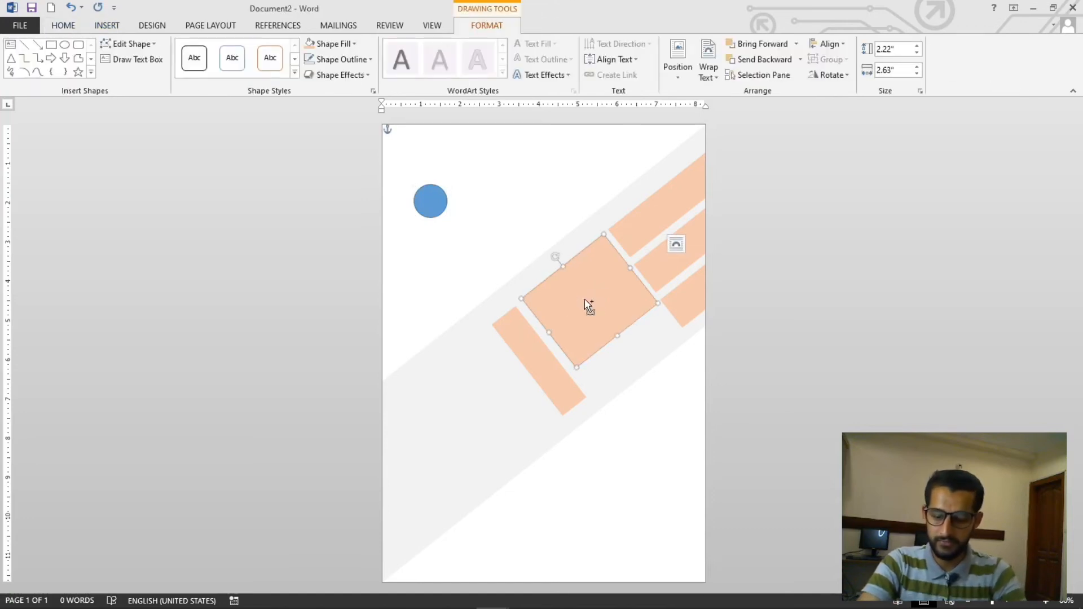
click(431, 203)
click(432, 206)
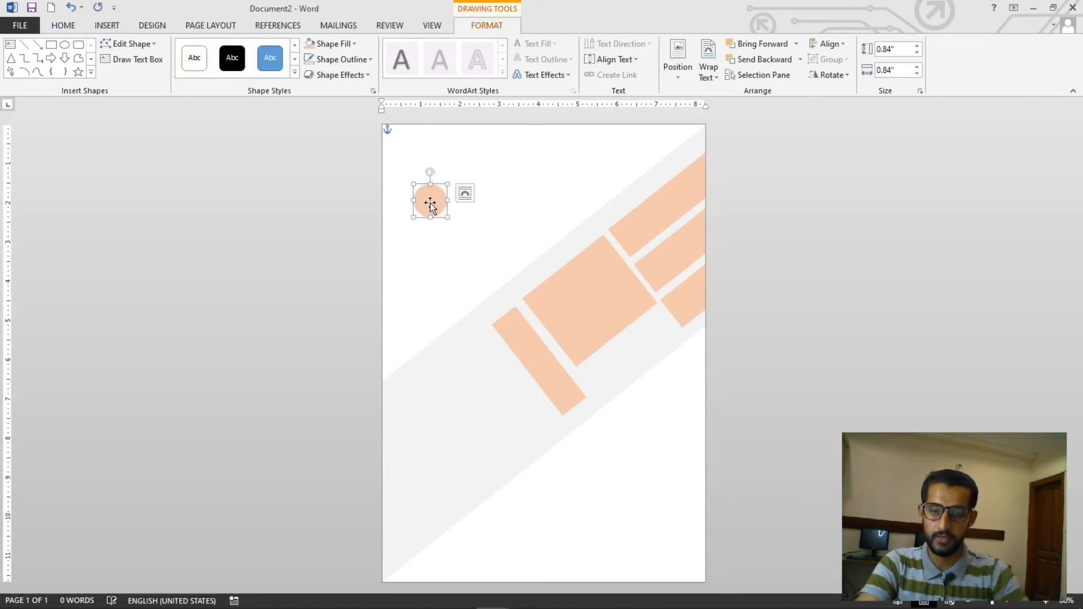
Move the circle onto the band below the wide block and shrink it slightly
drag(431, 204, 612, 384)
scroll(613, 384, up, 5)
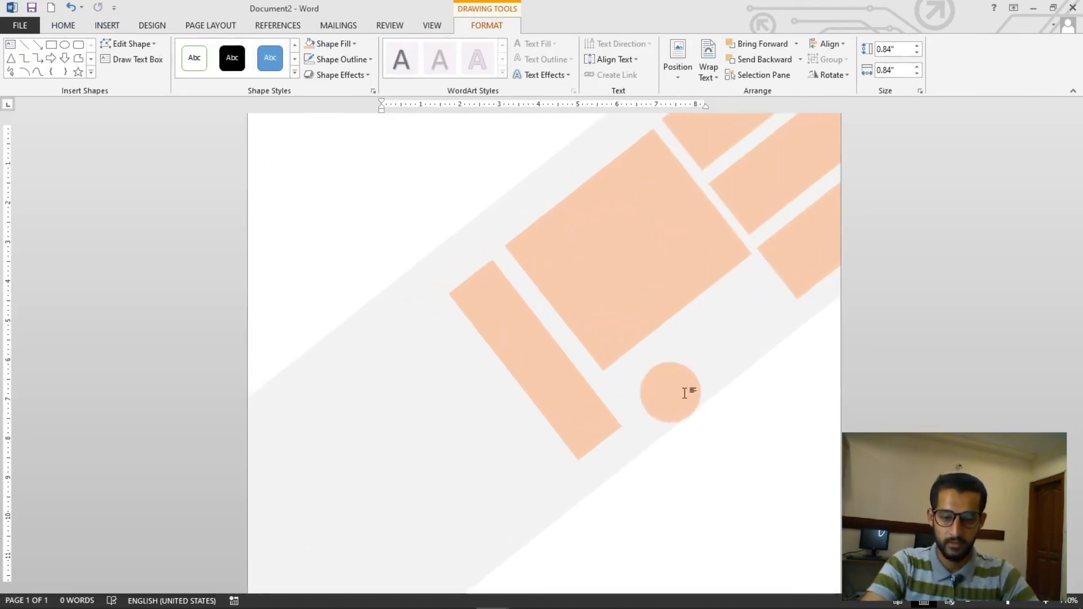
drag(696, 417, 677, 397)
click(712, 430)
Duplicate the circle twice, spacing the copies in a row along the band
scroll(687, 455, up, 3)
scroll(638, 399, down, 3)
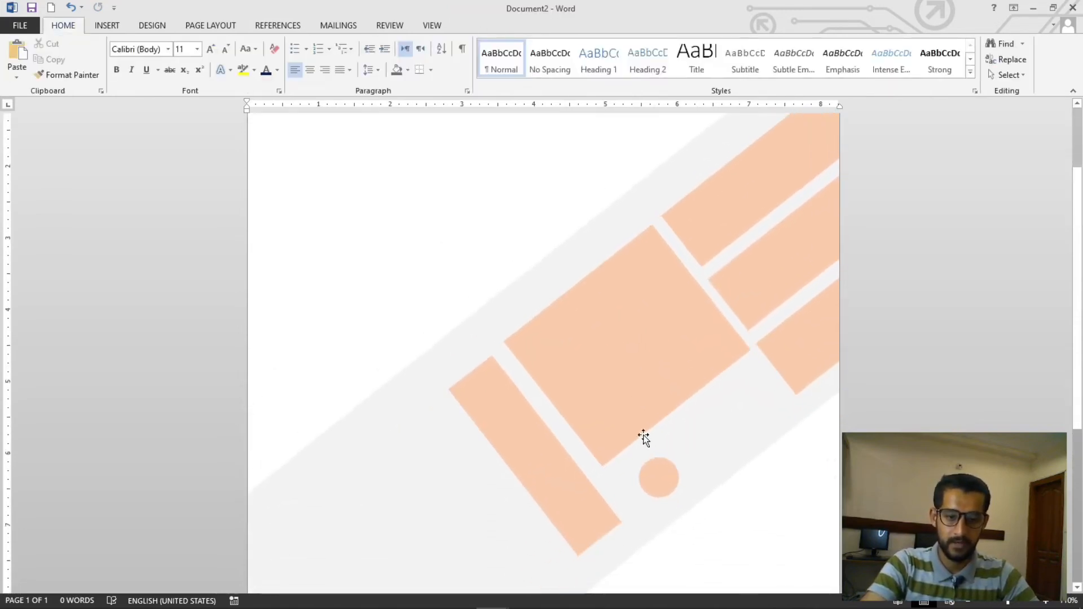
mouse_move(655, 416)
mouse_down()
mouse_move(643, 418)
mouse_move(739, 345)
mouse_up()
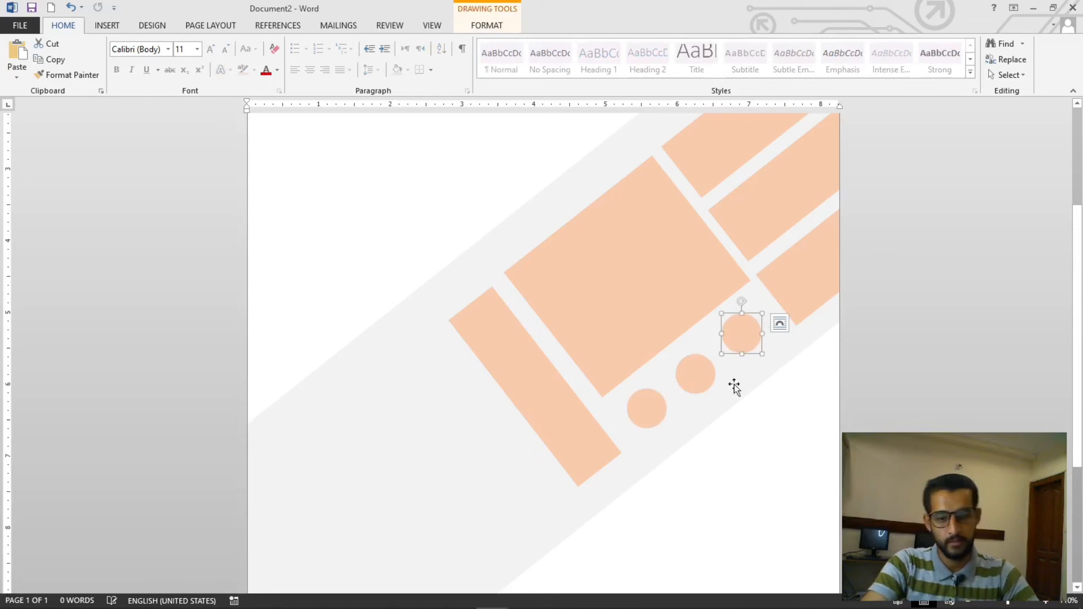
click(713, 458)
scroll(757, 437, down, 6)
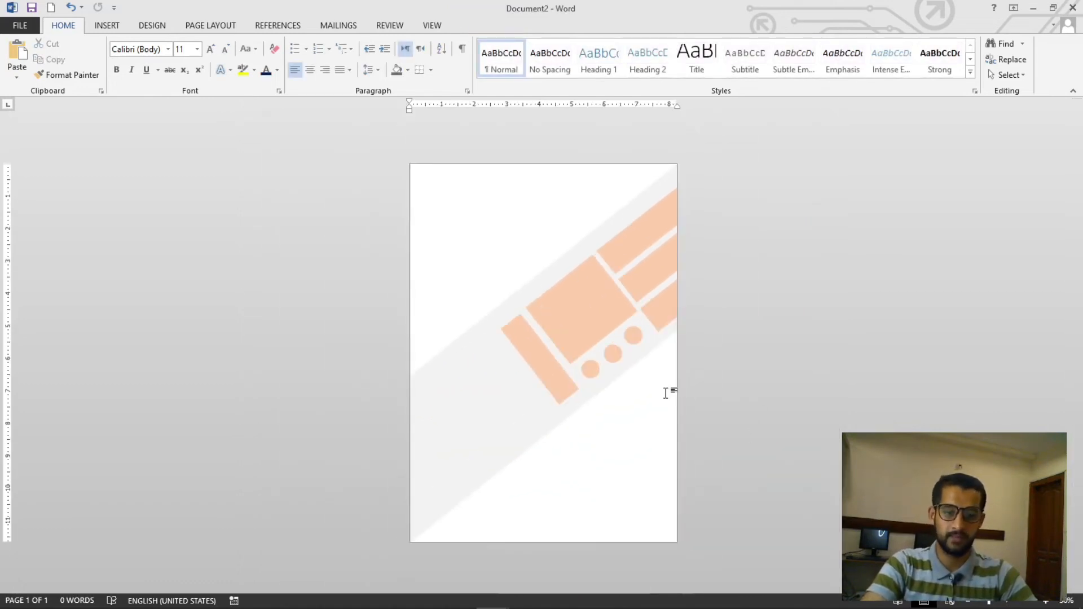
scroll(648, 399, up, 3)
Select all the orange strips, block and circles and group them together
click(708, 241)
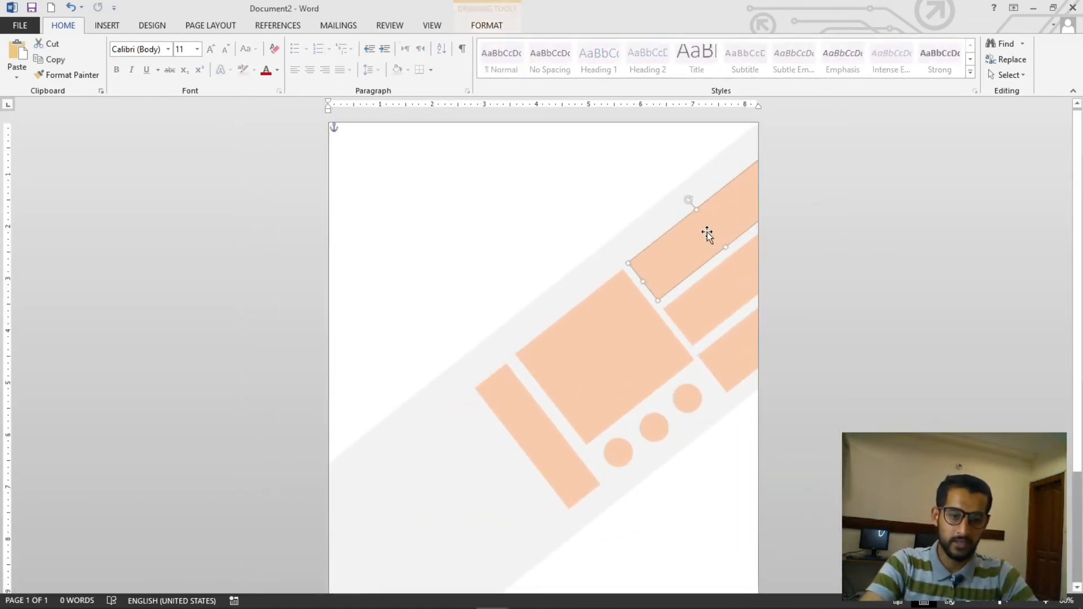
shift+click(730, 273)
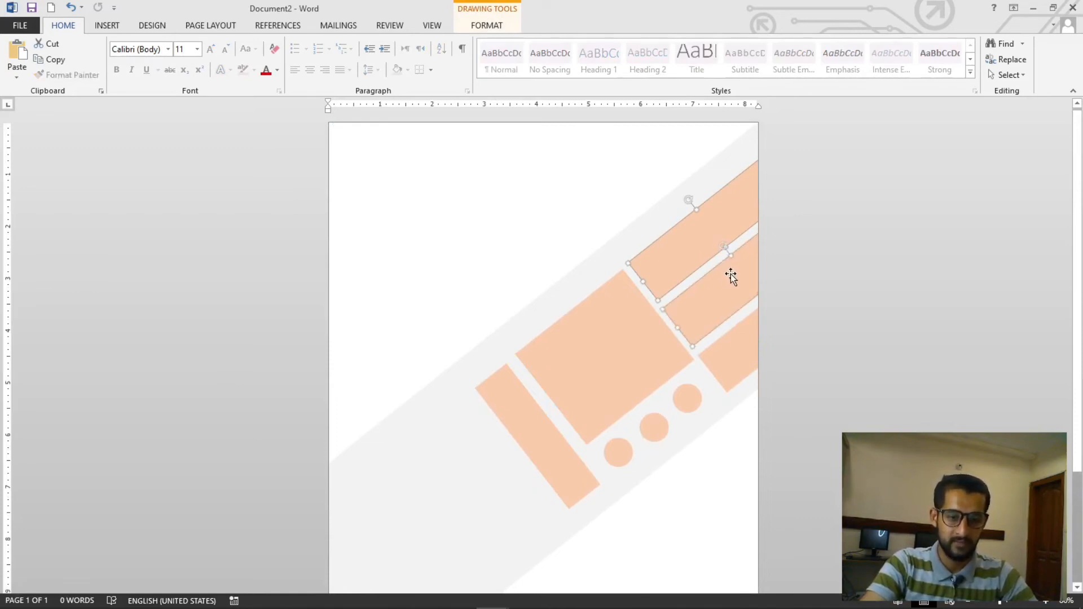
shift+click(728, 348)
shift+click(661, 364)
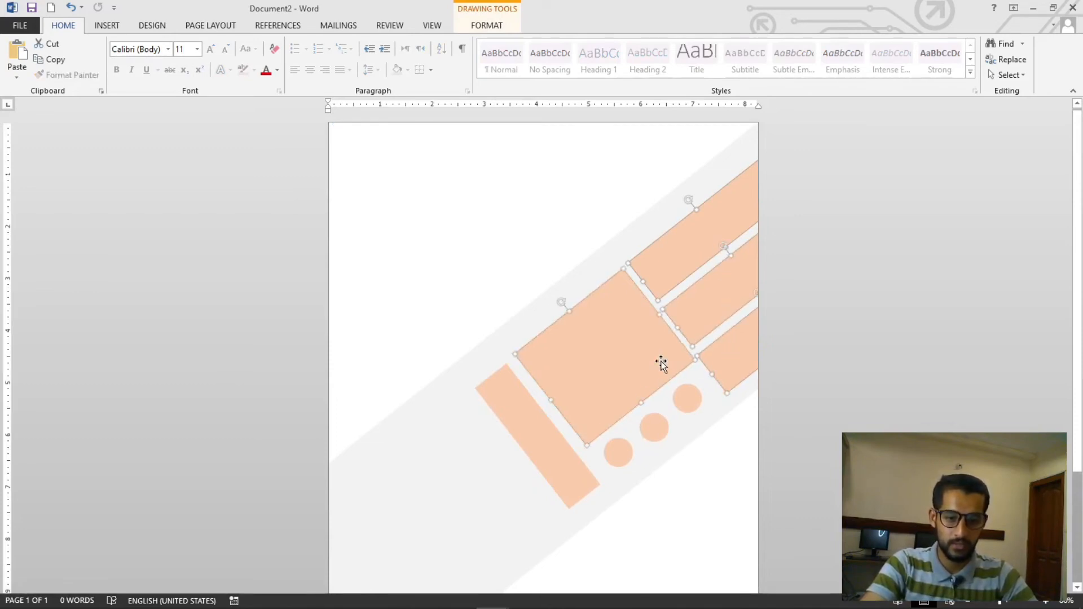
shift+click(549, 447)
shift+click(656, 431)
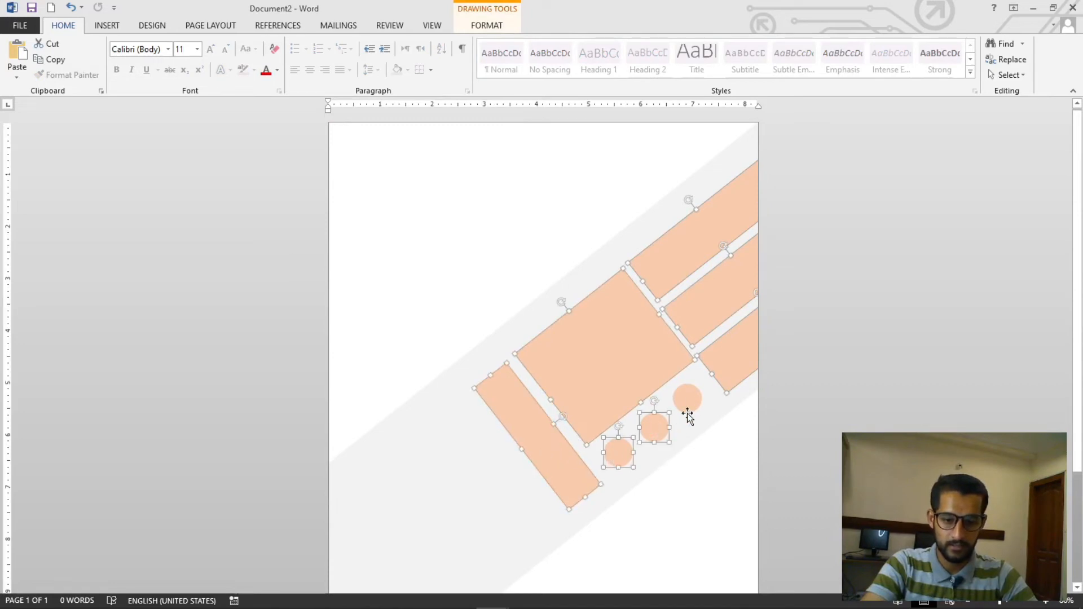
click(487, 26)
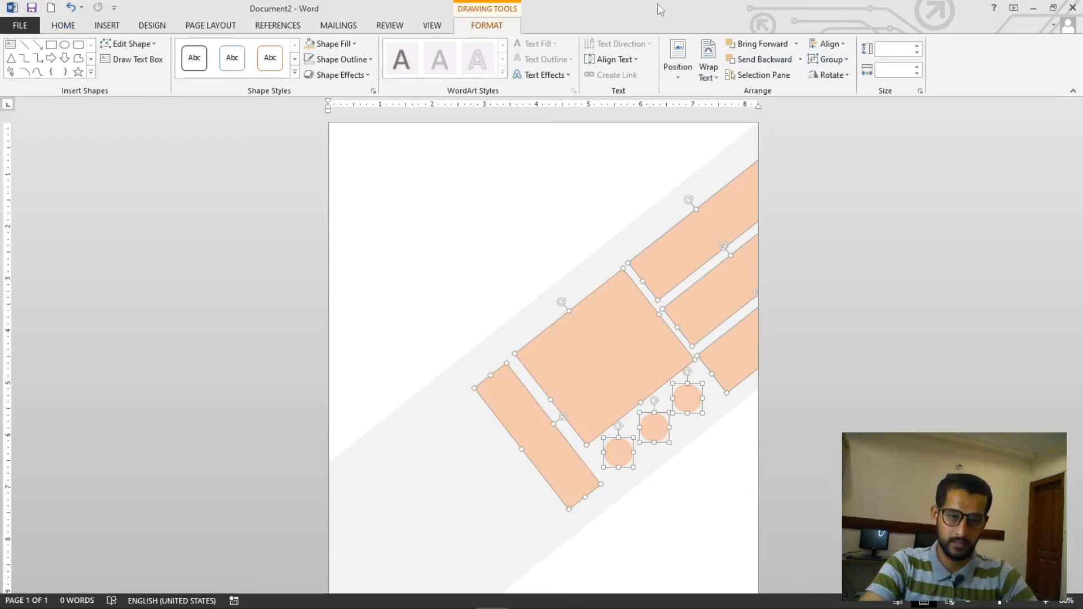
click(846, 59)
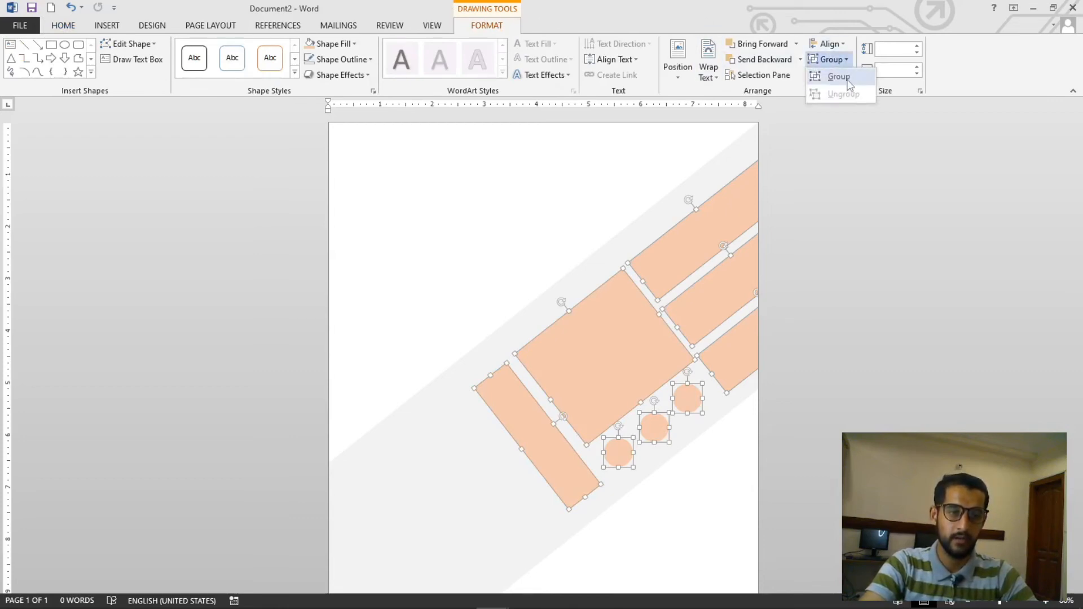
click(845, 78)
click(891, 291)
drag(690, 303, 704, 259)
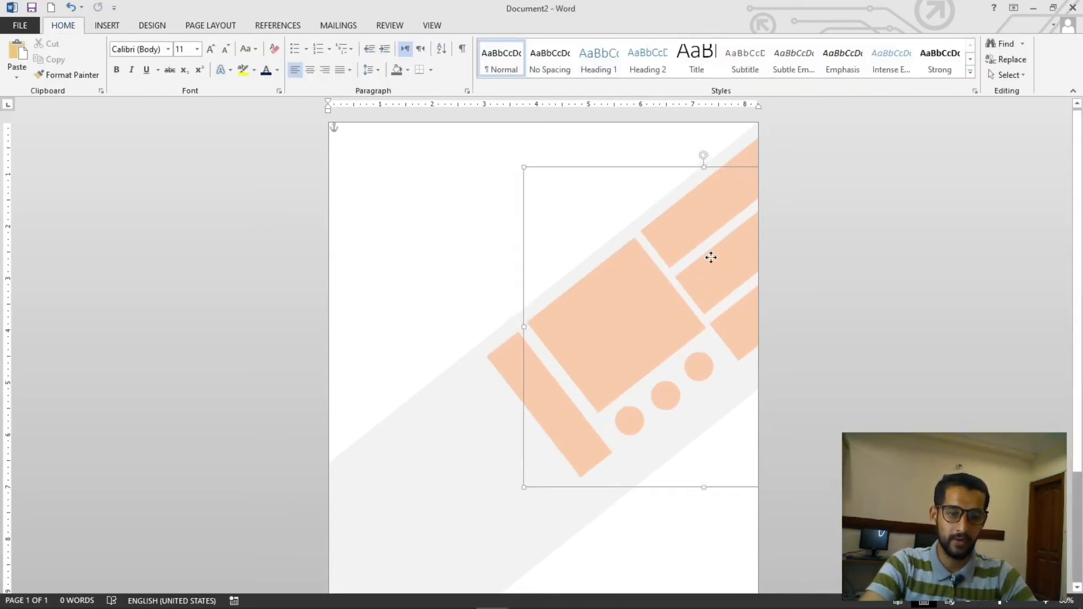
key(ctrl+z)
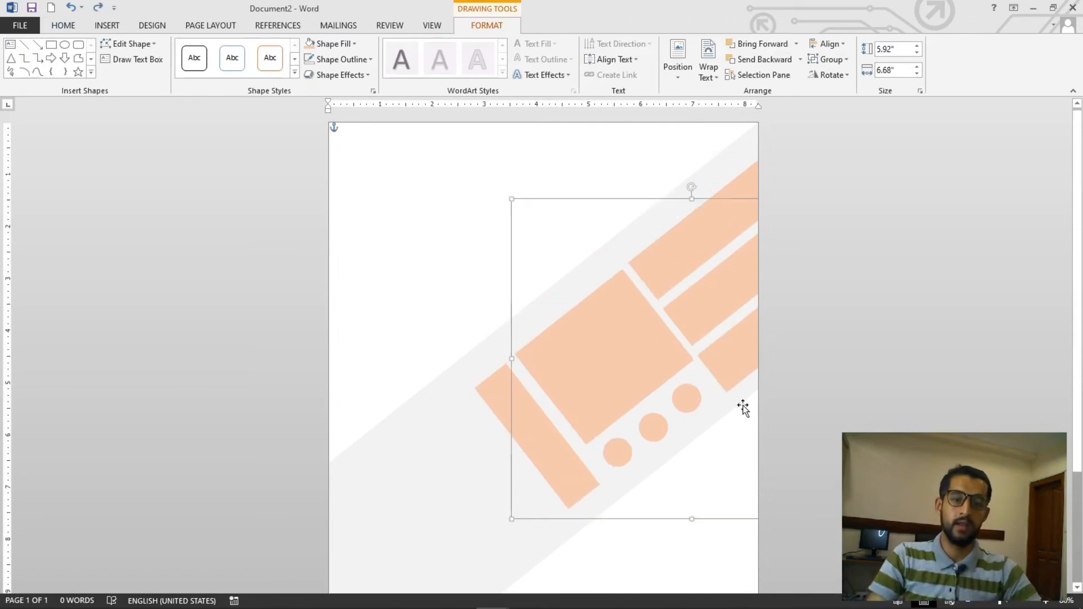
Fill the grouped shapes with the picture images (3).jfif from the Pictures folder, working offline
click(352, 46)
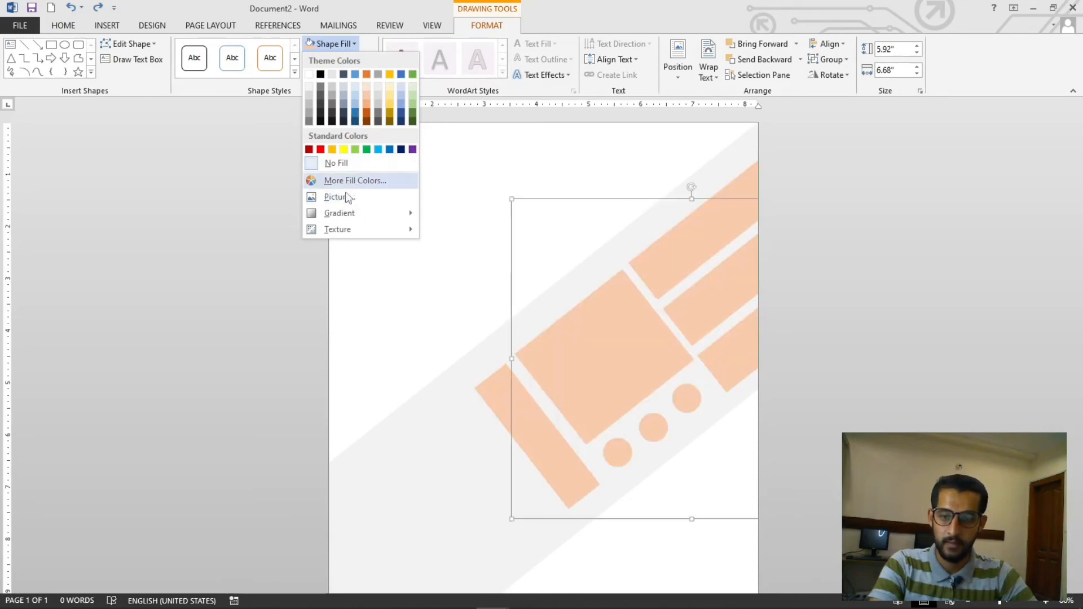
click(348, 197)
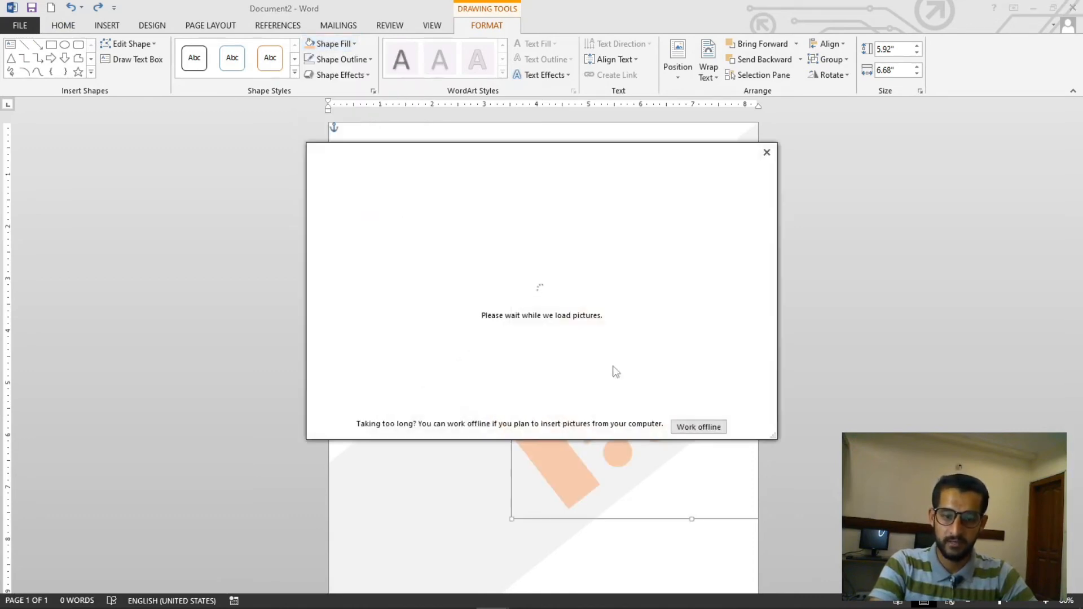
click(691, 427)
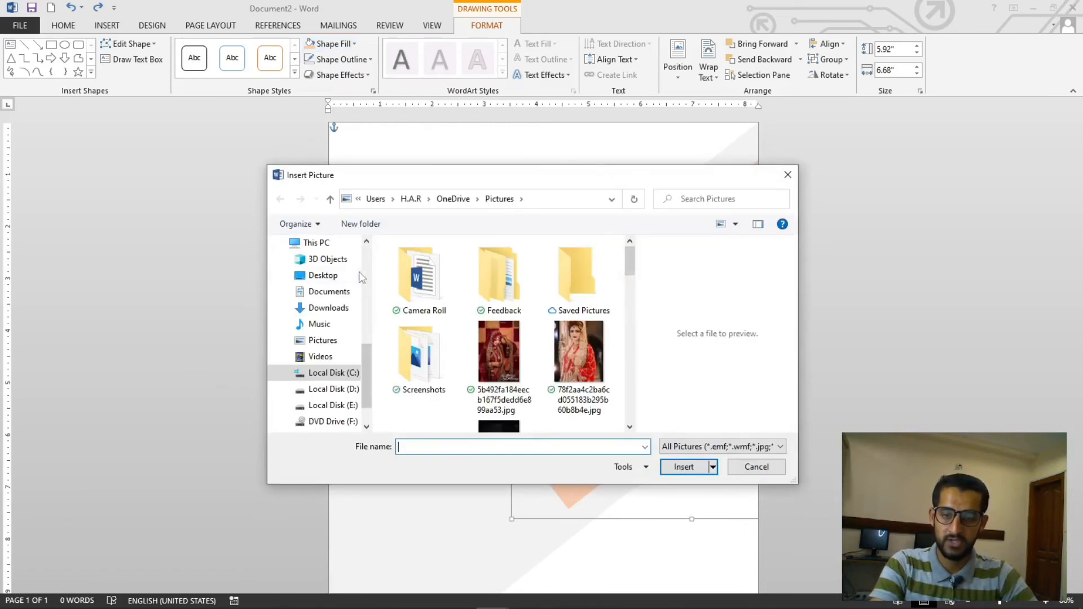
drag(629, 257, 646, 322)
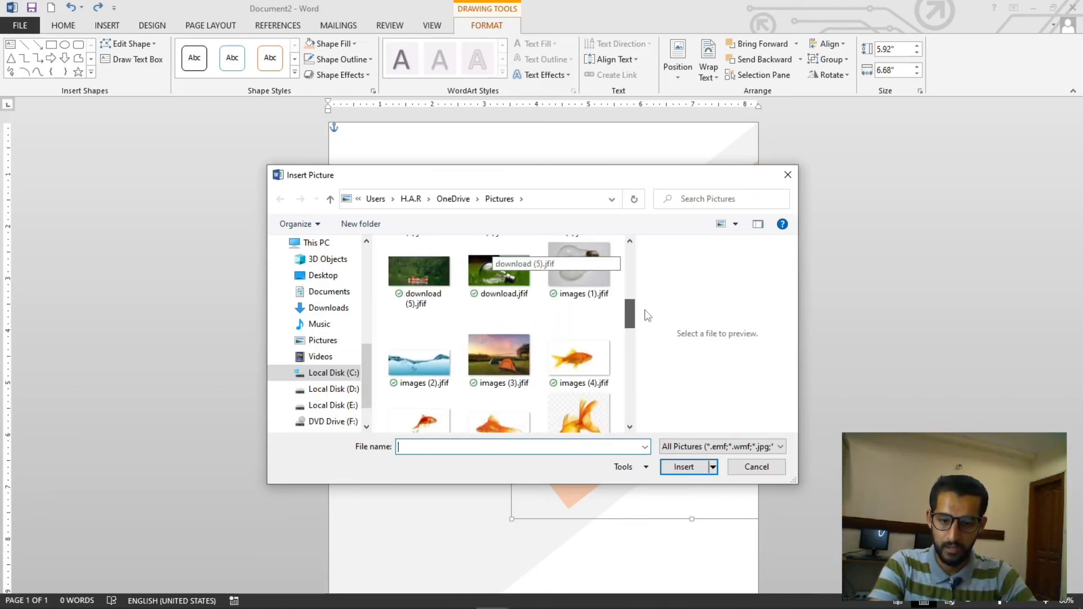
click(516, 348)
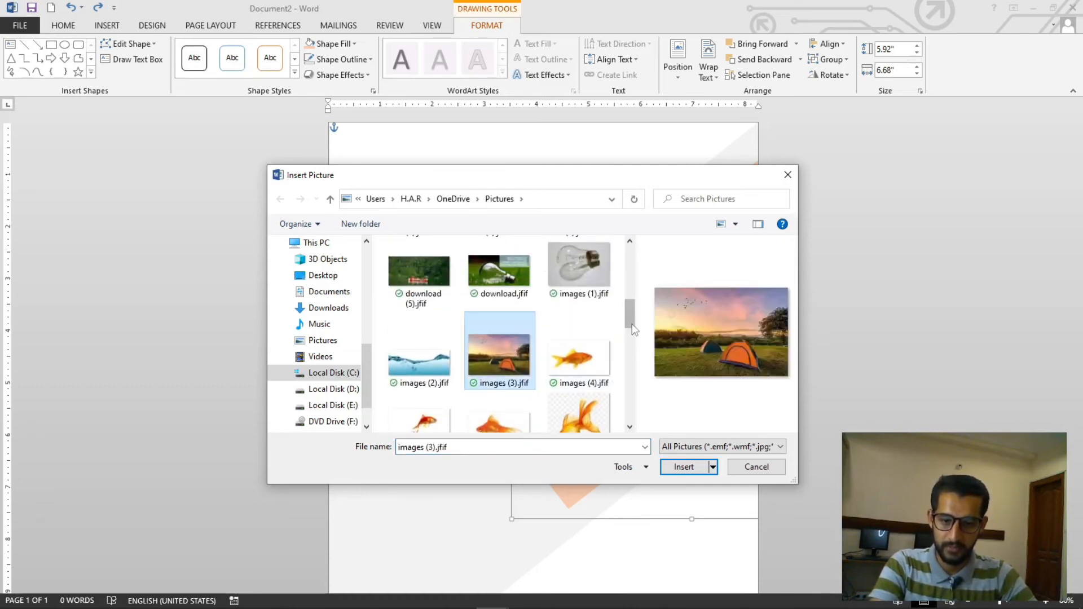
drag(632, 324, 632, 350)
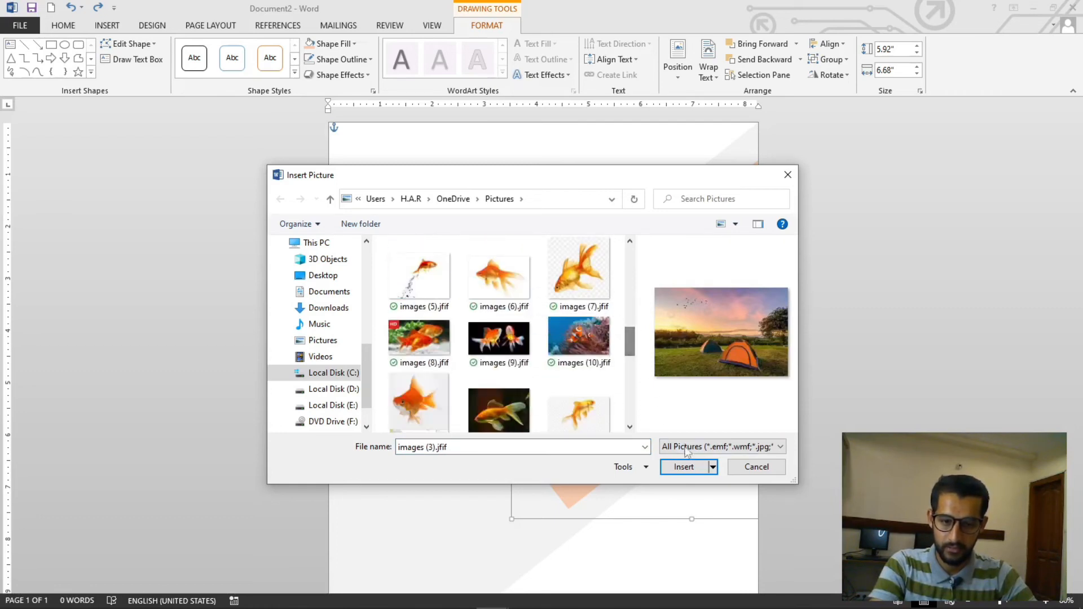
click(683, 466)
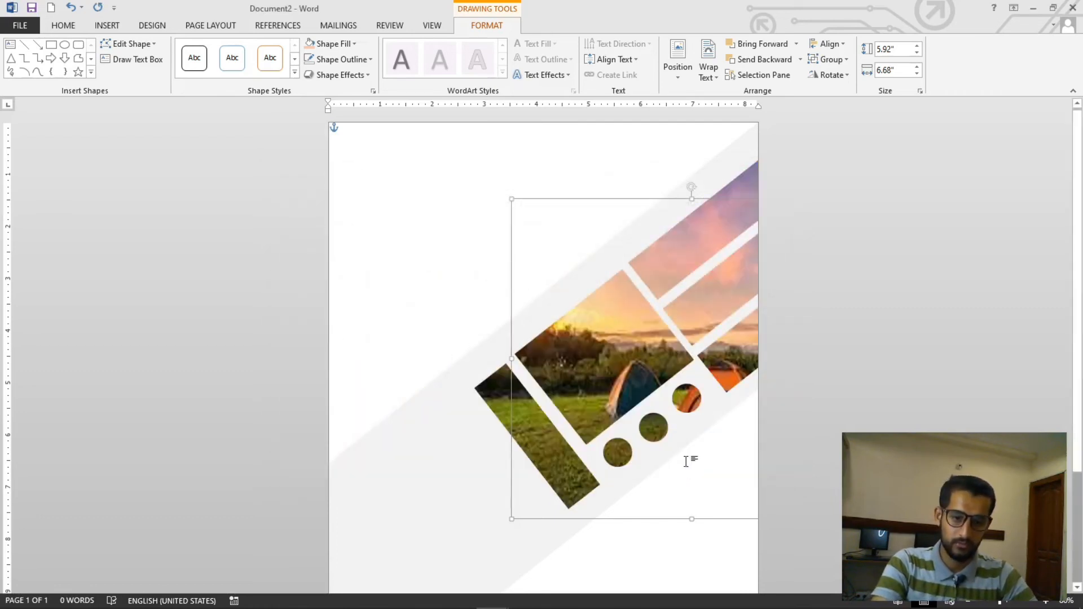
Refill the grouped shapes with the picture images (10).jfif from the Pictures folder
mouse_move(642, 371)
mouse_down()
mouse_move(637, 362)
mouse_move(646, 379)
mouse_up()
click(350, 44)
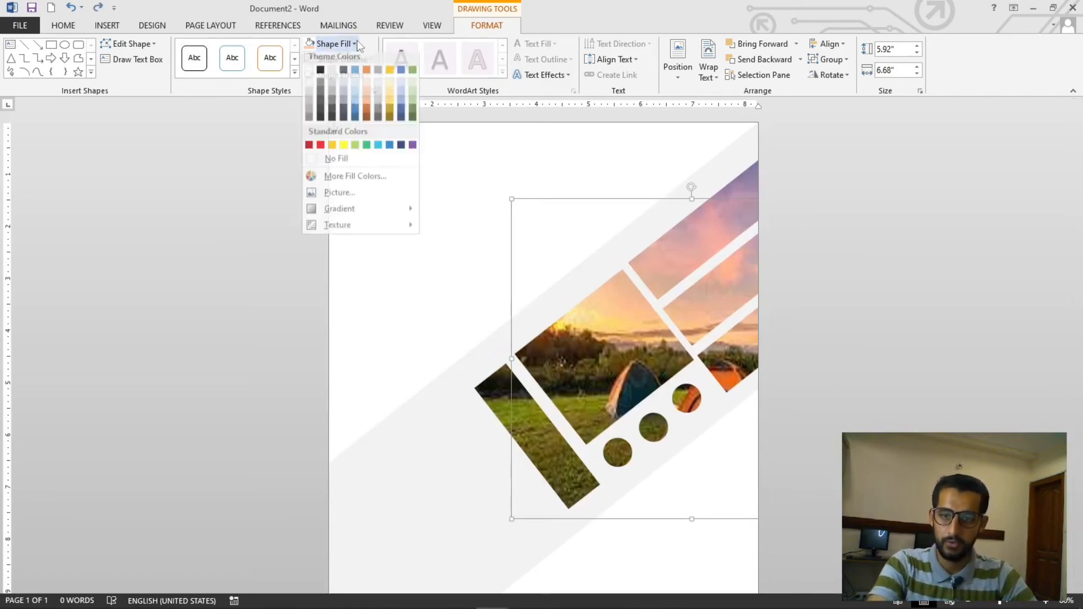
click(378, 196)
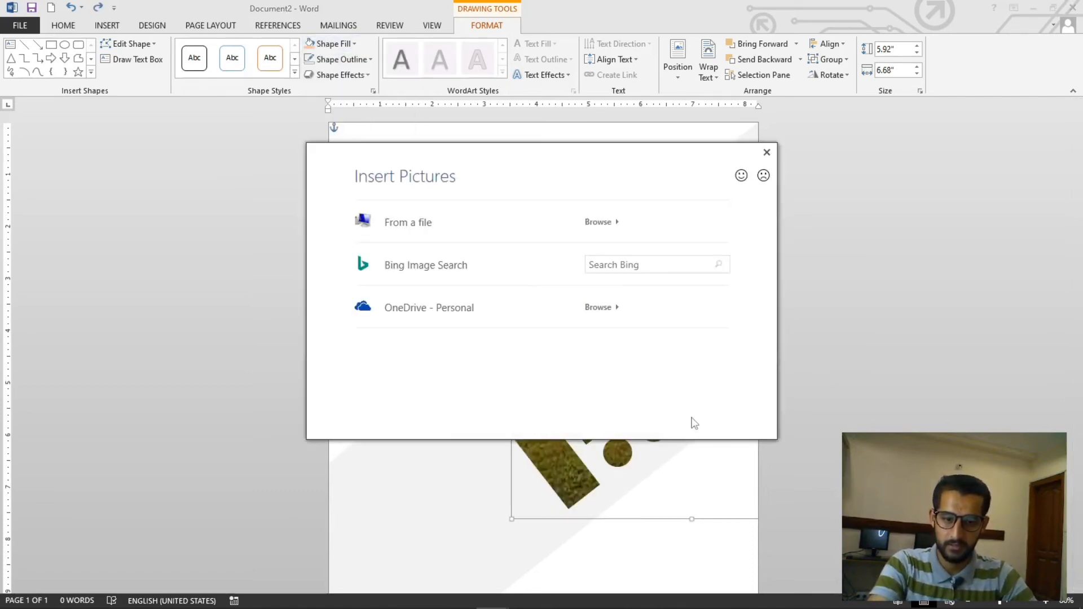
click(363, 223)
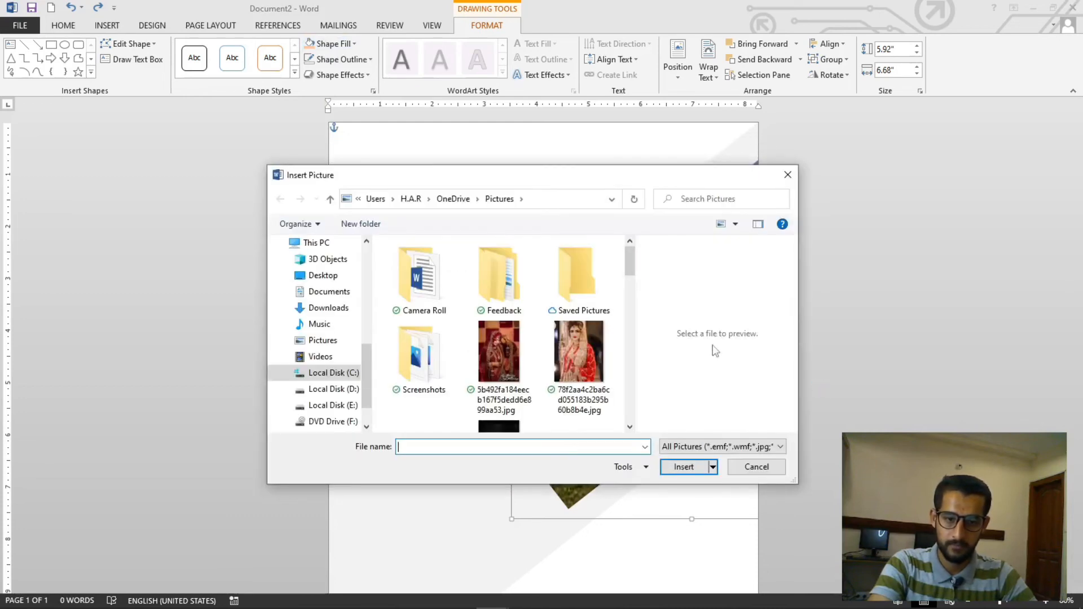
drag(630, 264, 633, 337)
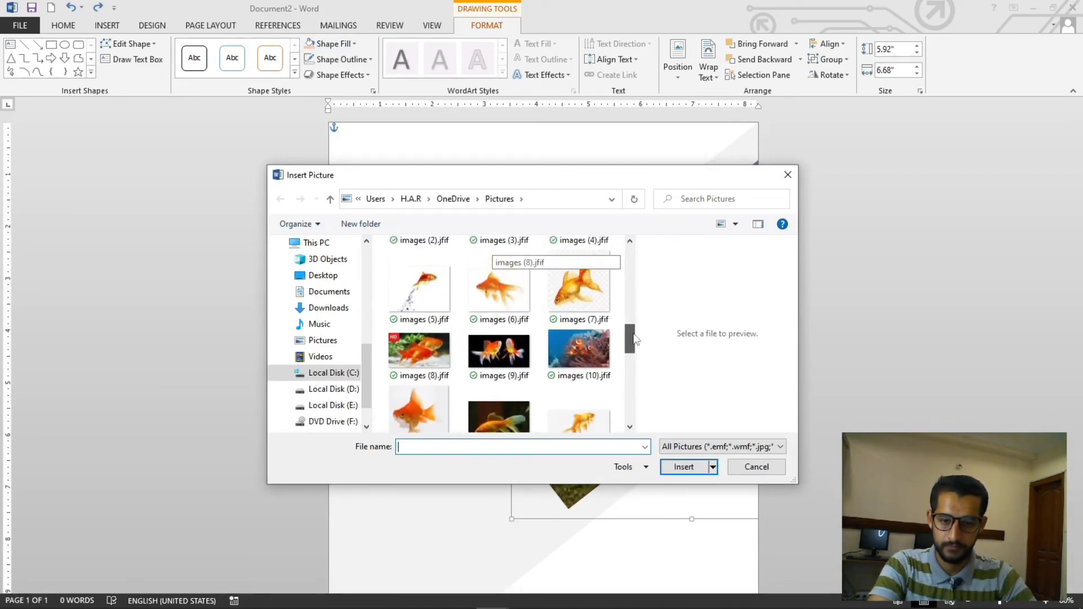
click(579, 350)
click(702, 462)
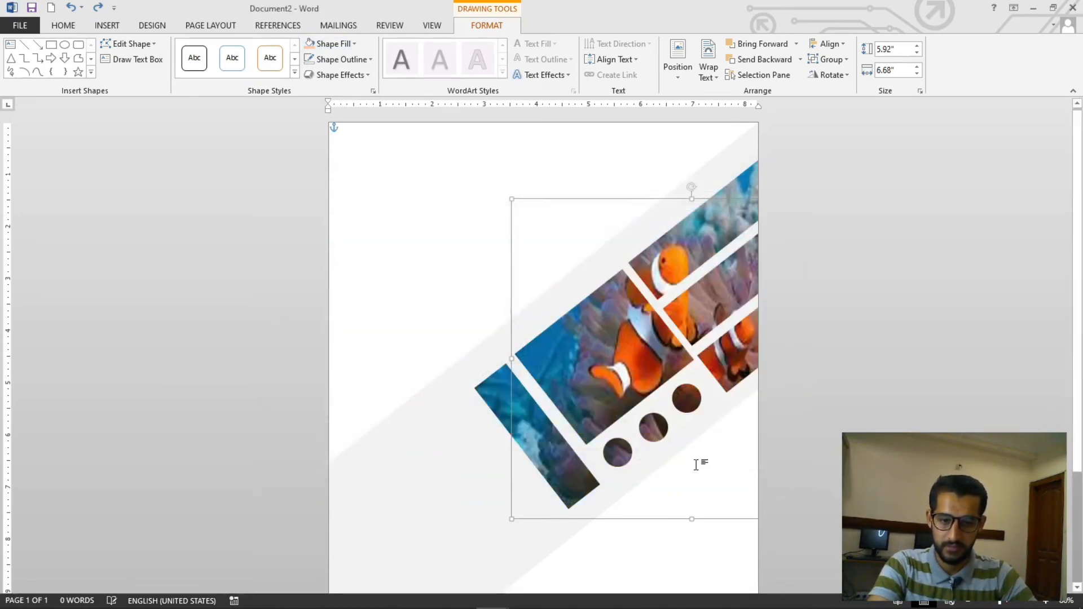
click(779, 327)
scroll(785, 311, down, 3)
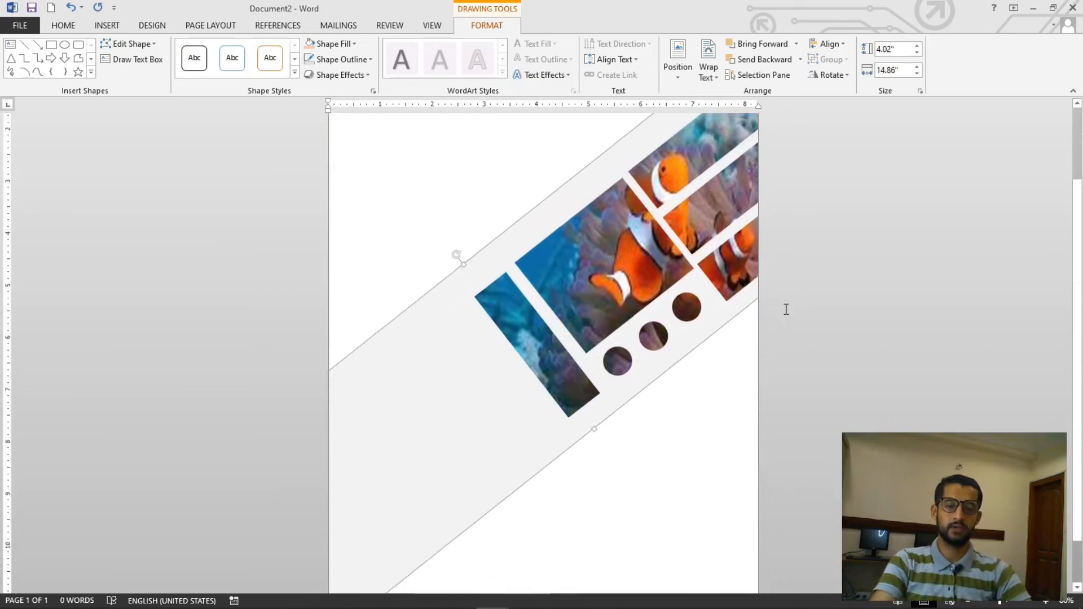
scroll(784, 304, up, 3)
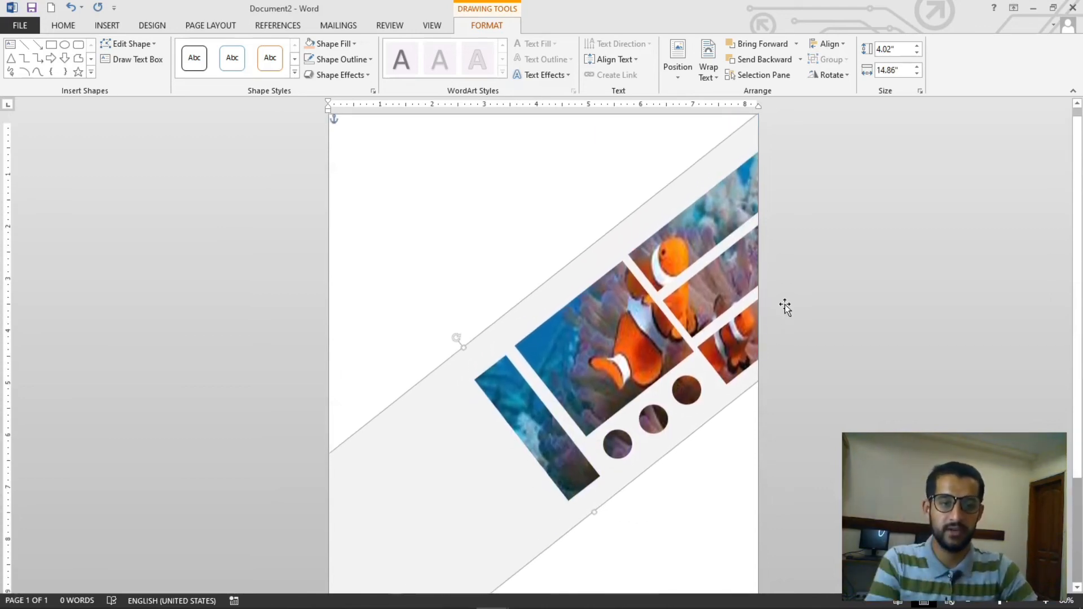
click(450, 193)
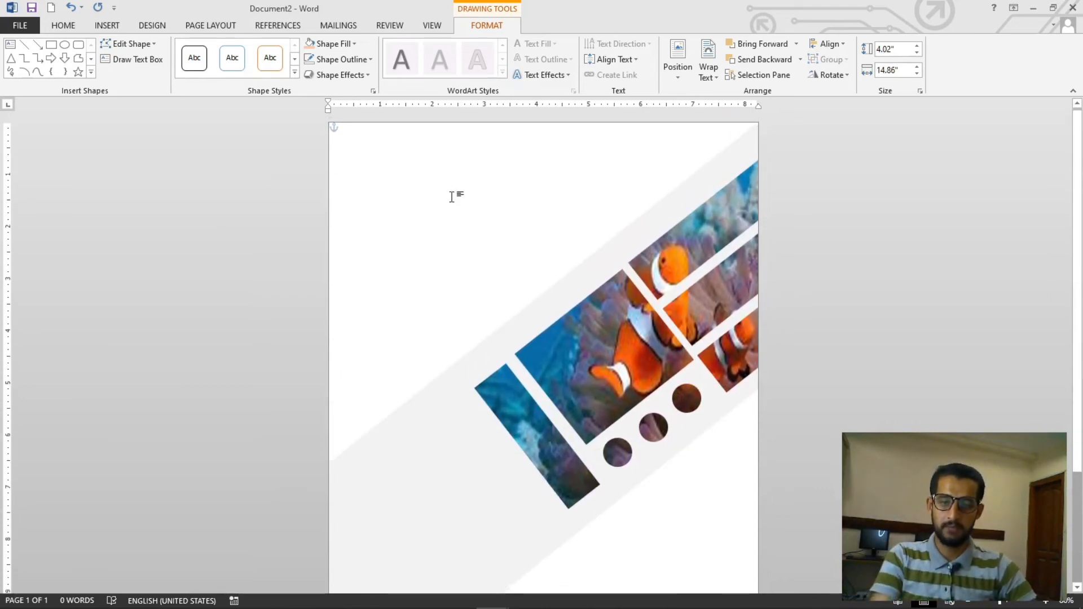
click(153, 25)
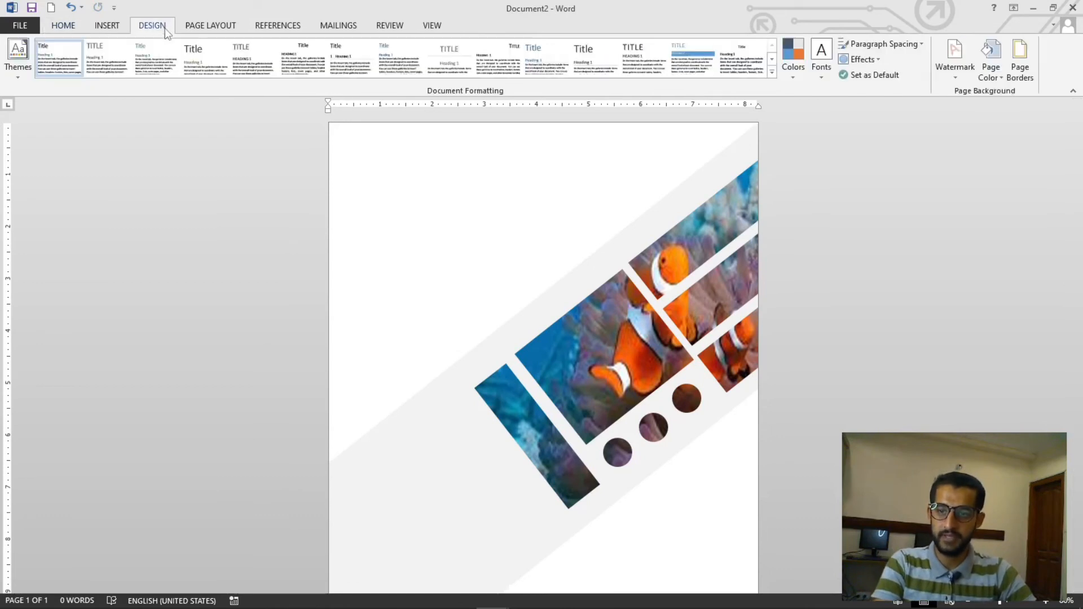
click(991, 59)
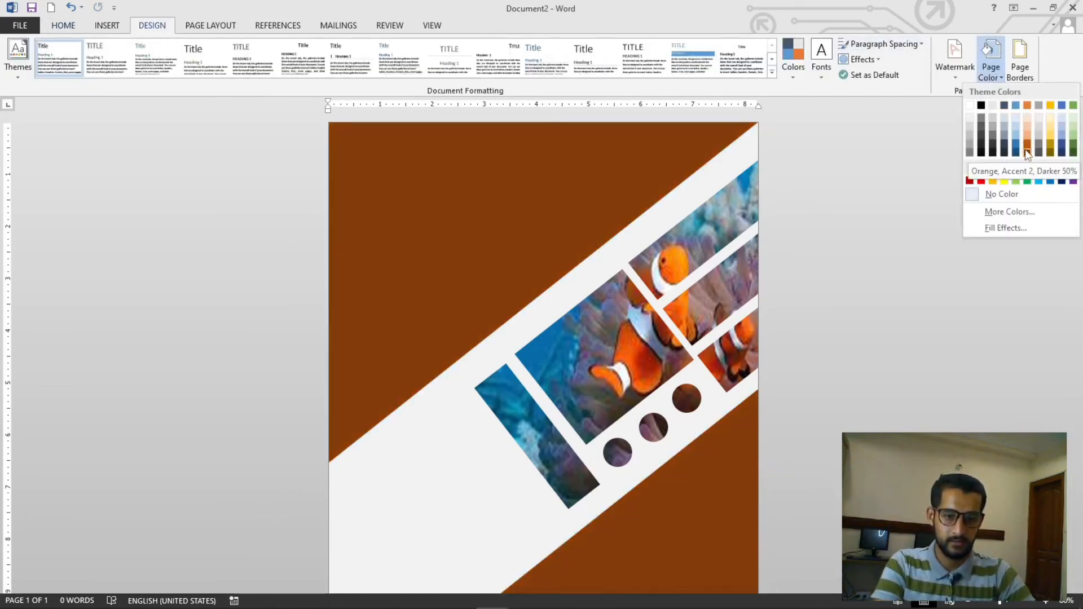
click(873, 205)
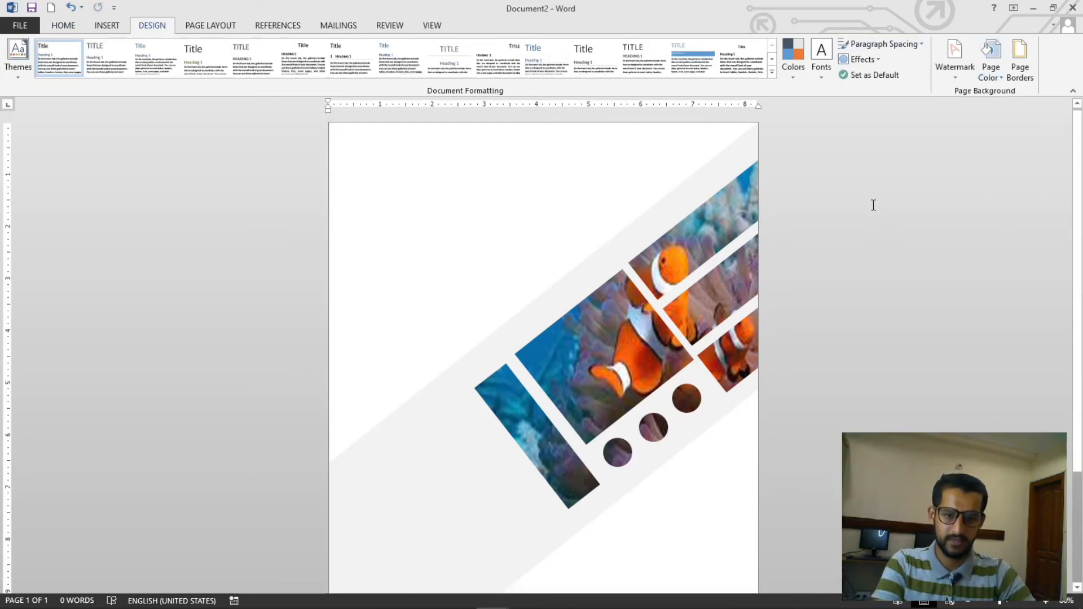
Remove the fill from the light gray diagonal band
click(584, 283)
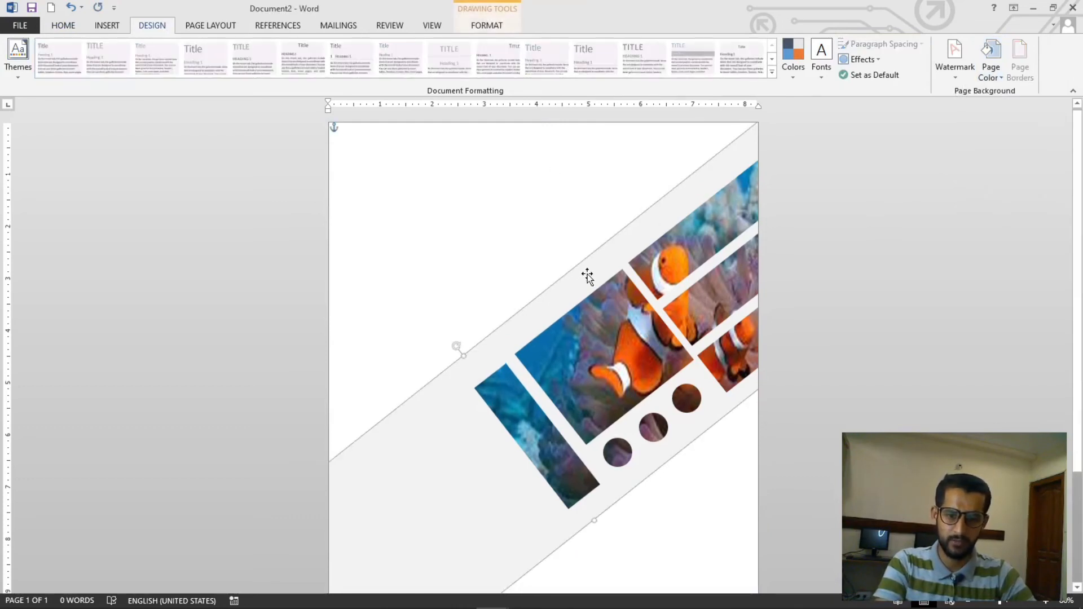
click(491, 27)
click(339, 44)
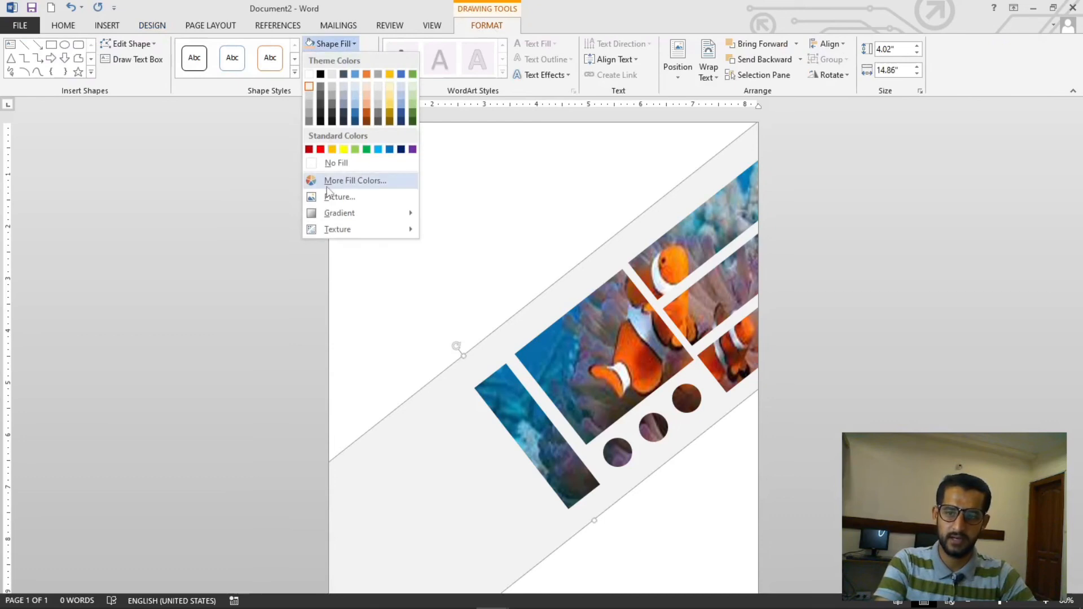
click(335, 163)
click(580, 138)
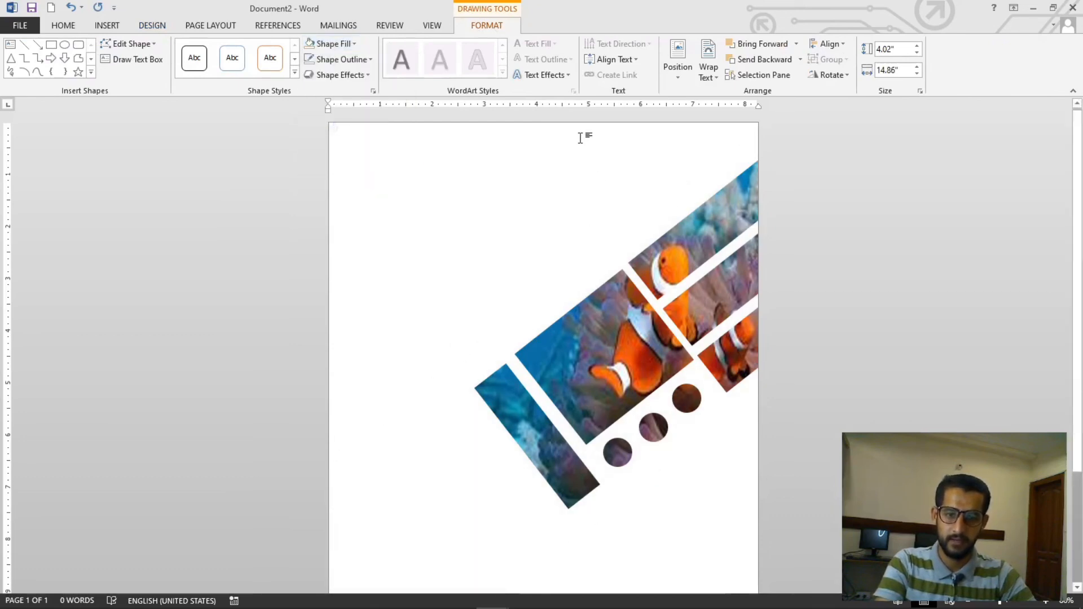
Undo the band's fill removal
click(152, 25)
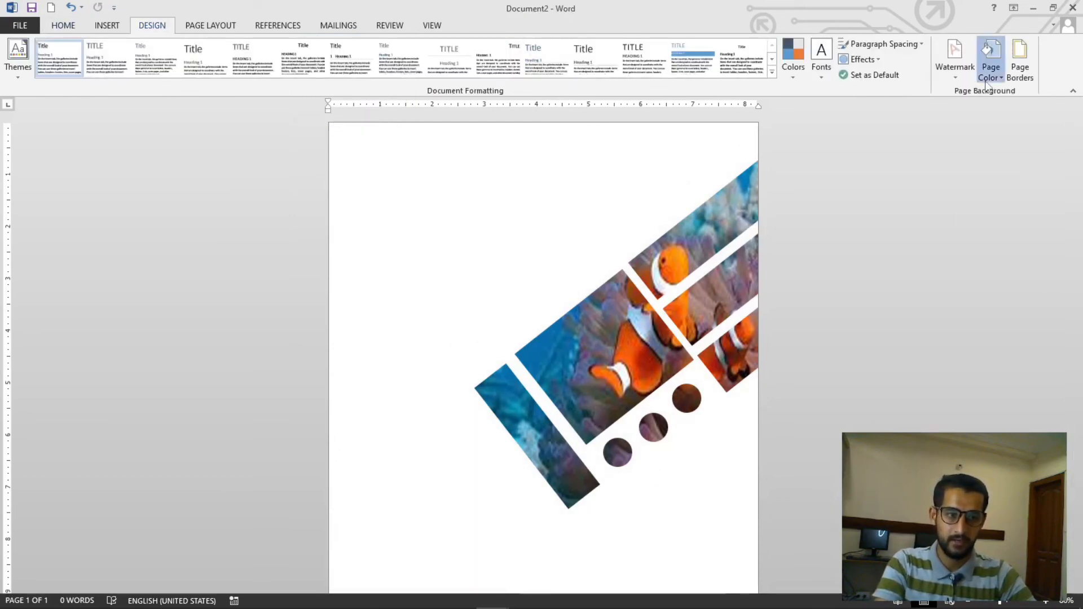
click(992, 63)
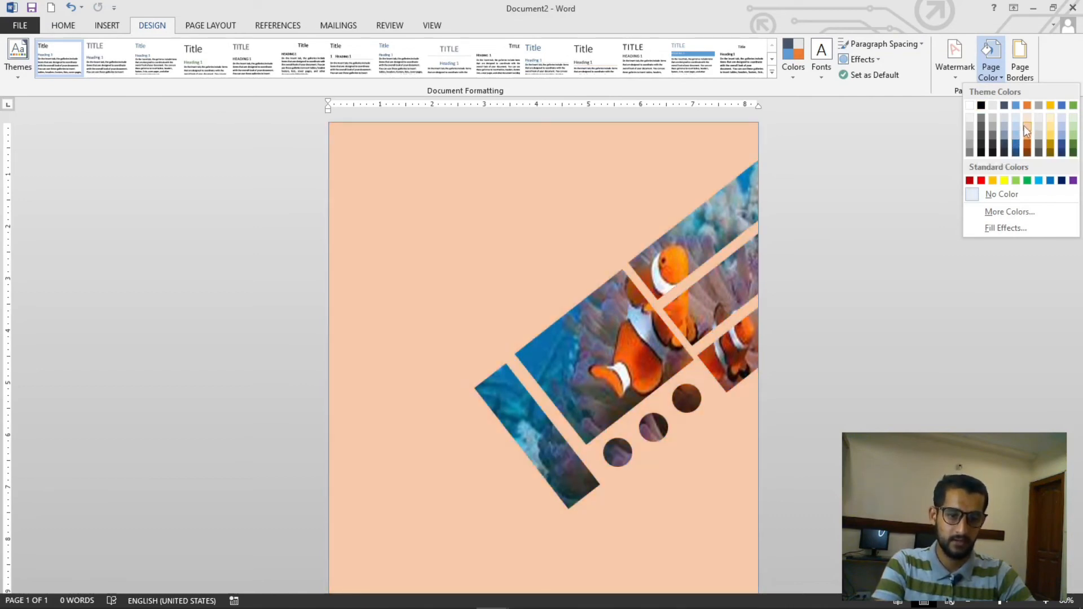
click(881, 236)
key(ctrl+z)
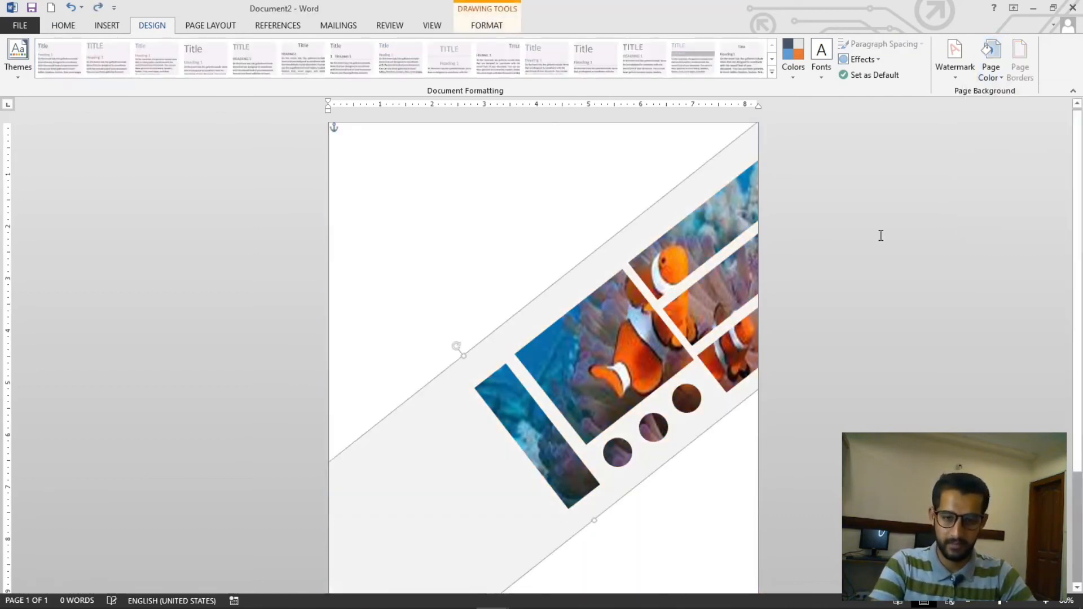
Insert a WordArt text box and move it to the upper left area of the page
scroll(835, 205, down, 2)
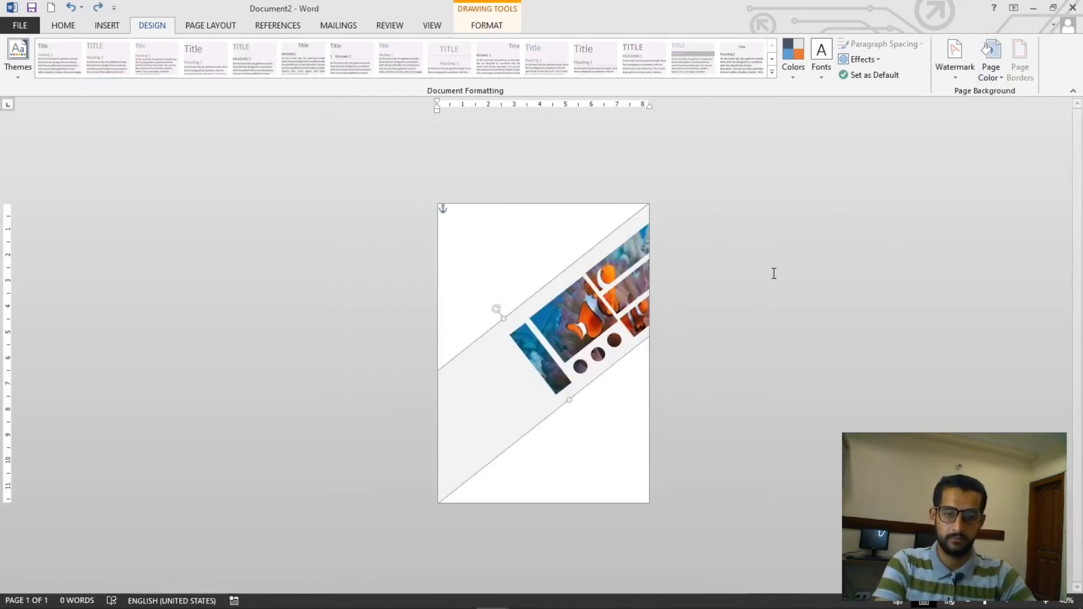
click(574, 209)
scroll(575, 215, up, 5)
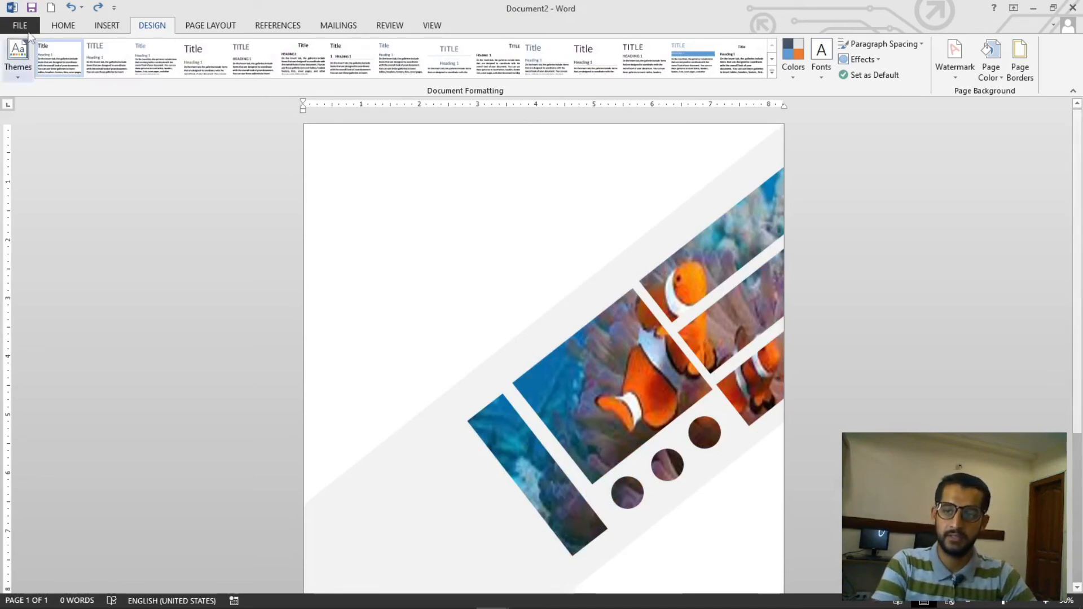
click(110, 27)
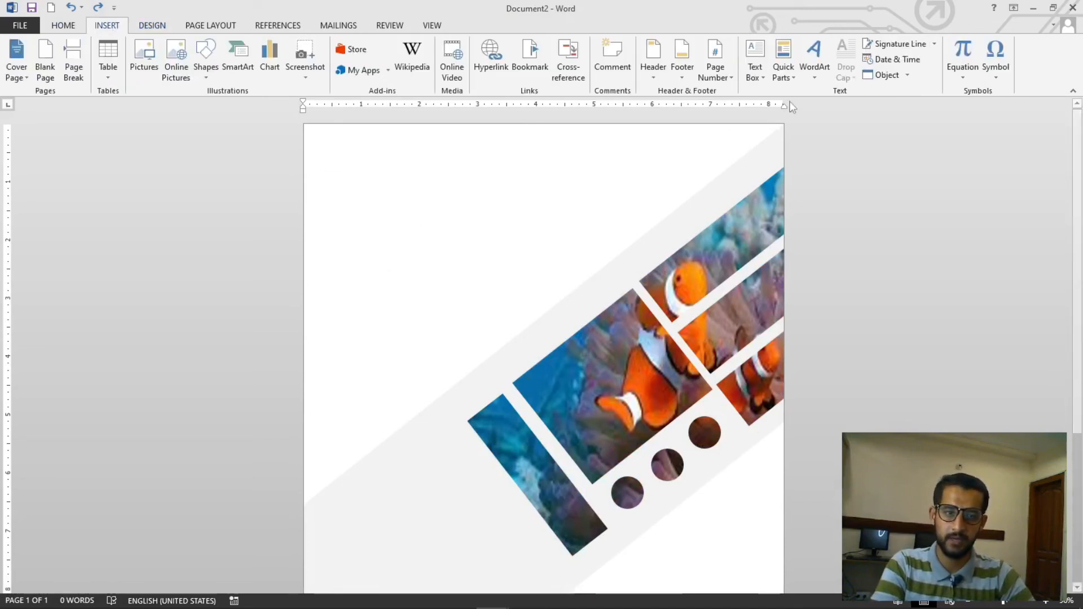
click(814, 62)
click(748, 182)
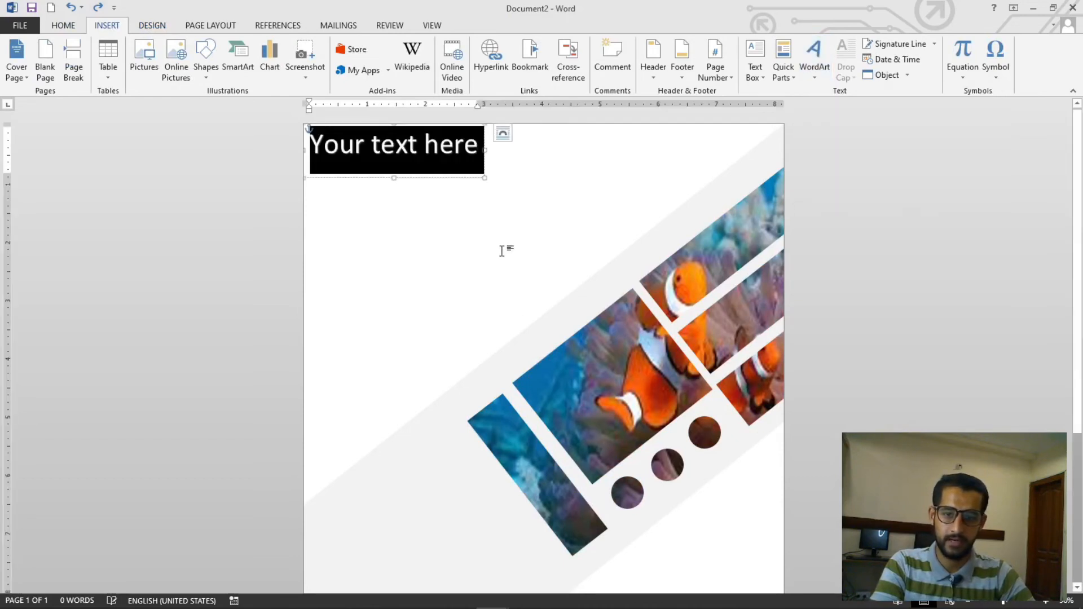
drag(415, 184, 475, 258)
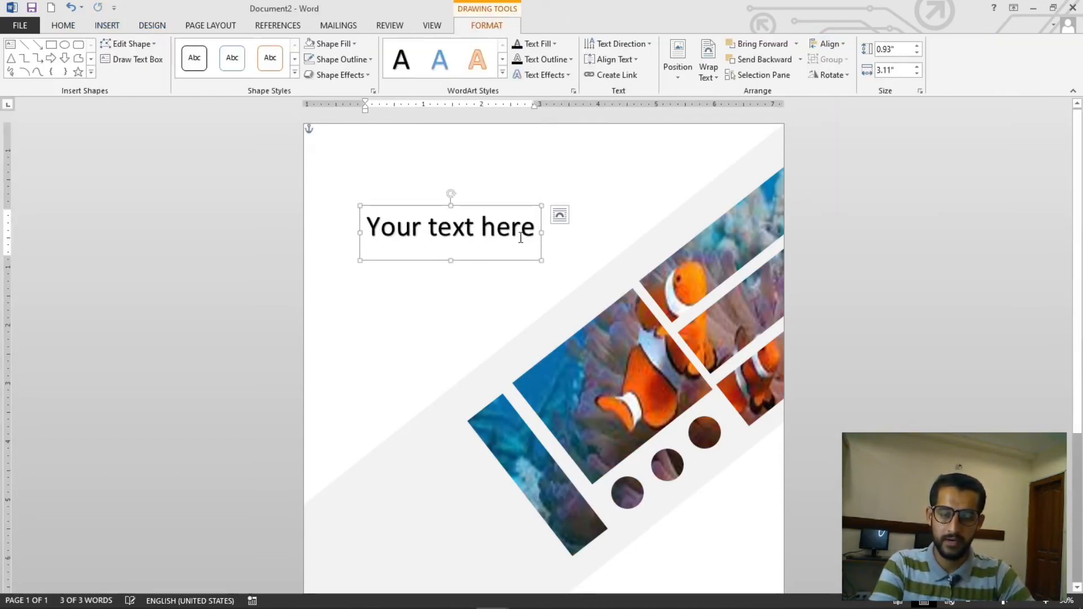
Clear the character formatting of the WordArt text
drag(535, 231, 399, 241)
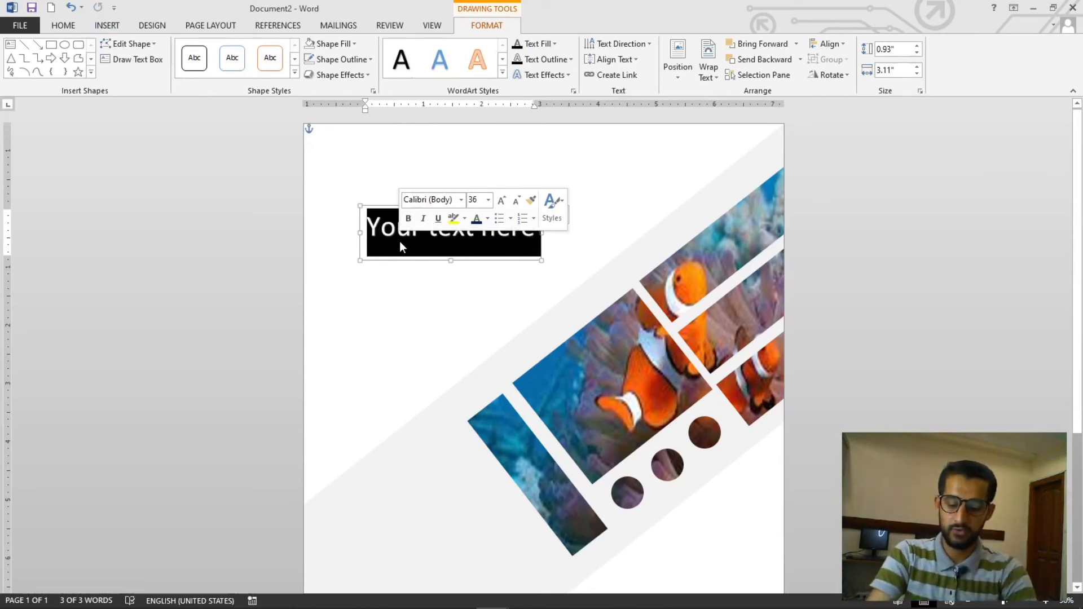
key(ctrl+space)
key(ctrl+z)
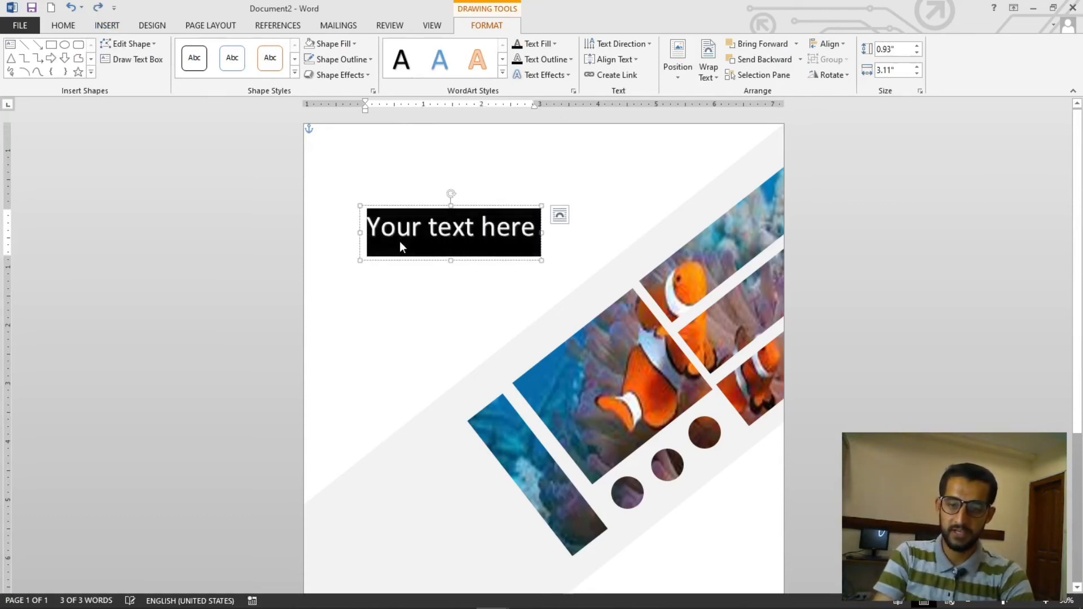
key(ctrl+y)
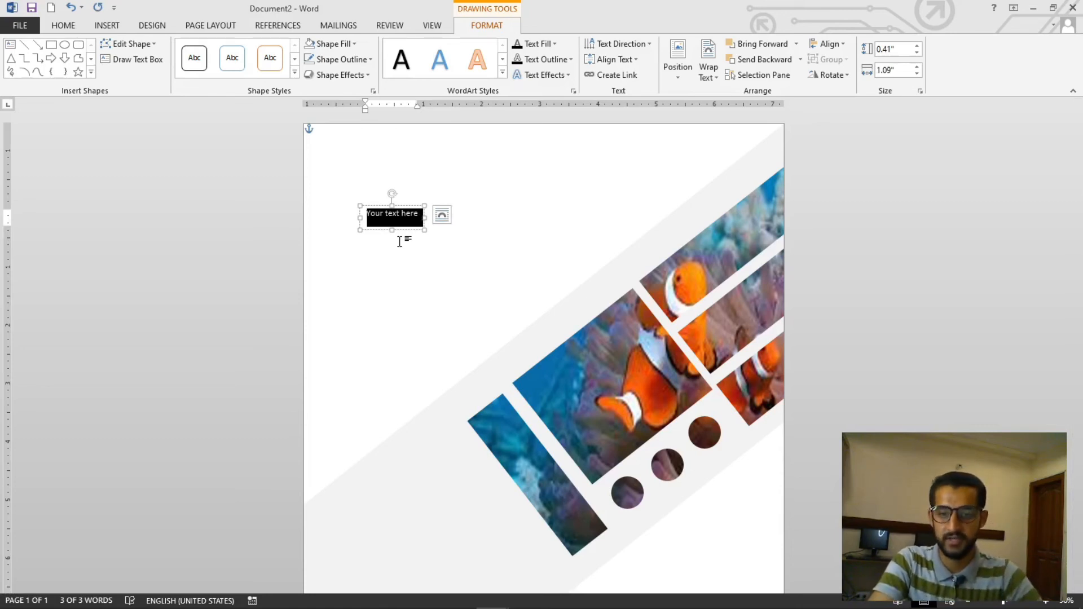
Replace the placeholder text with the author's full name, split over two lines
click(399, 242)
click(412, 215)
click(397, 259)
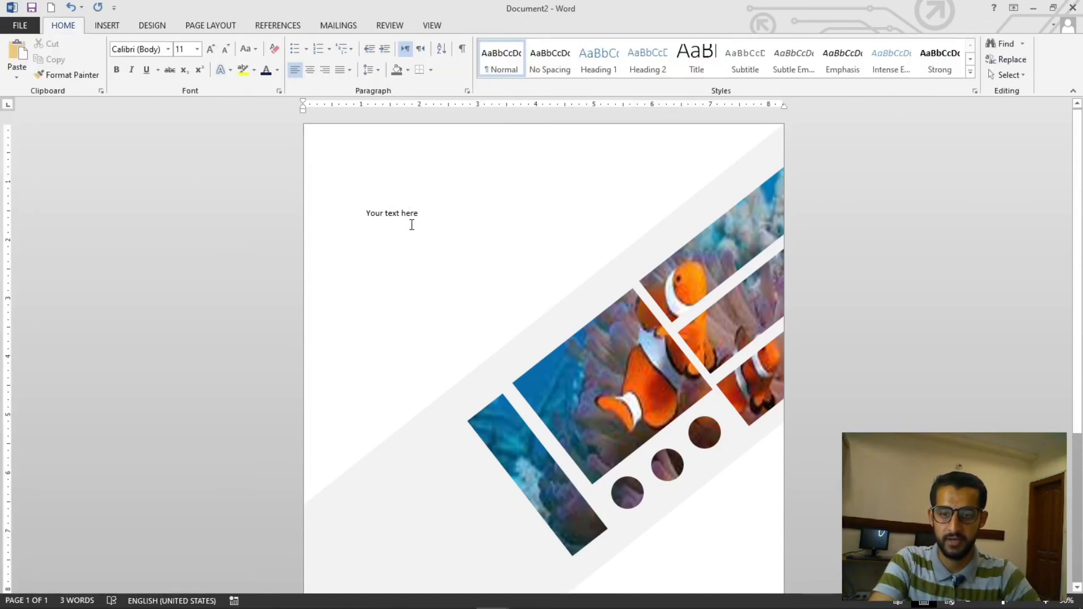
click(412, 225)
scroll(411, 224, up, 2)
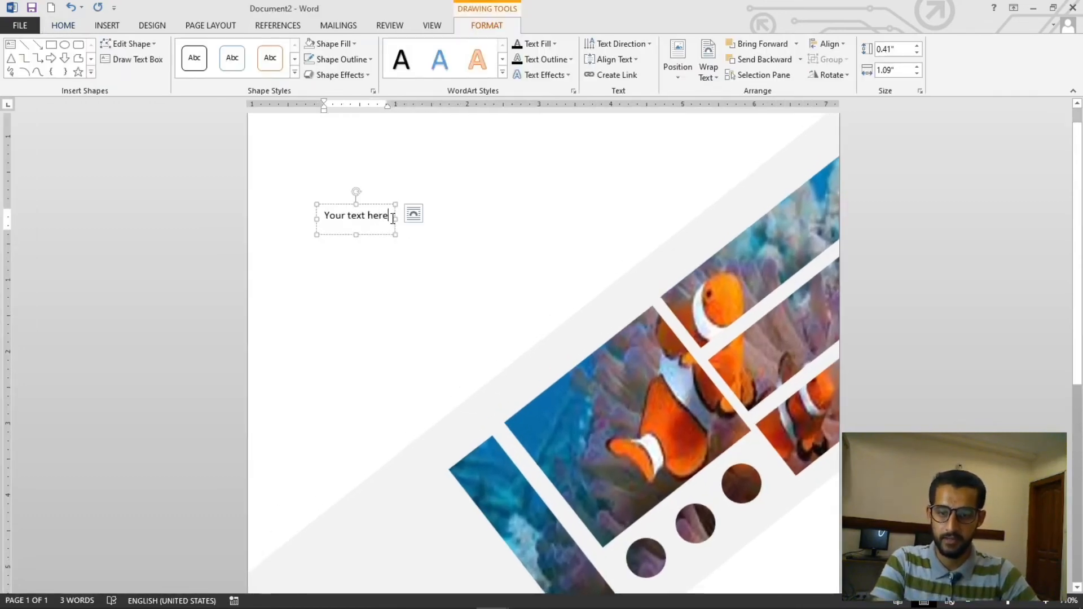
key(ctrl+a)
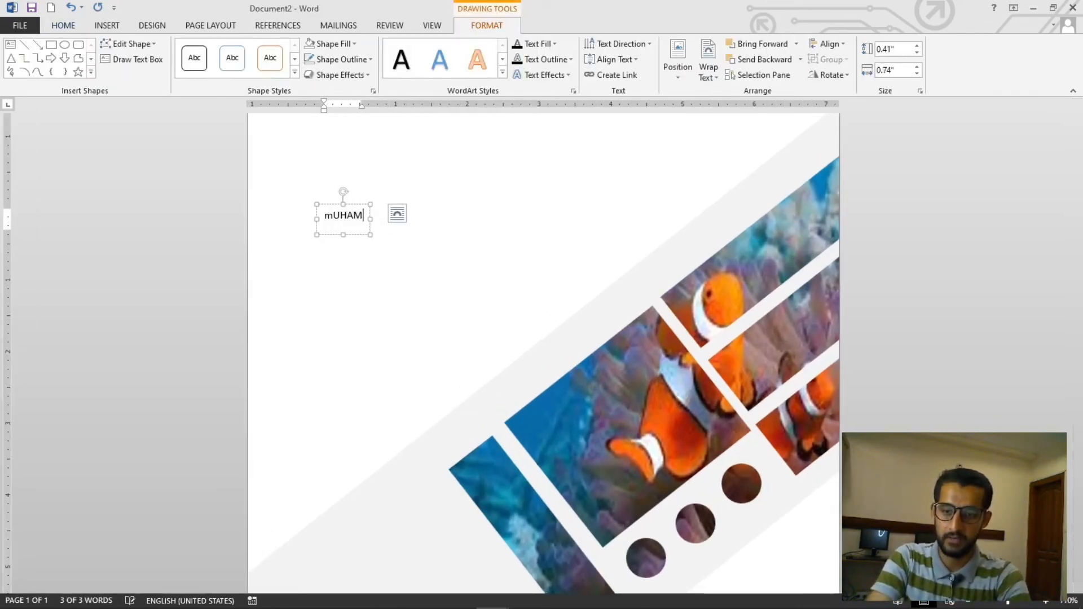
key(Return)
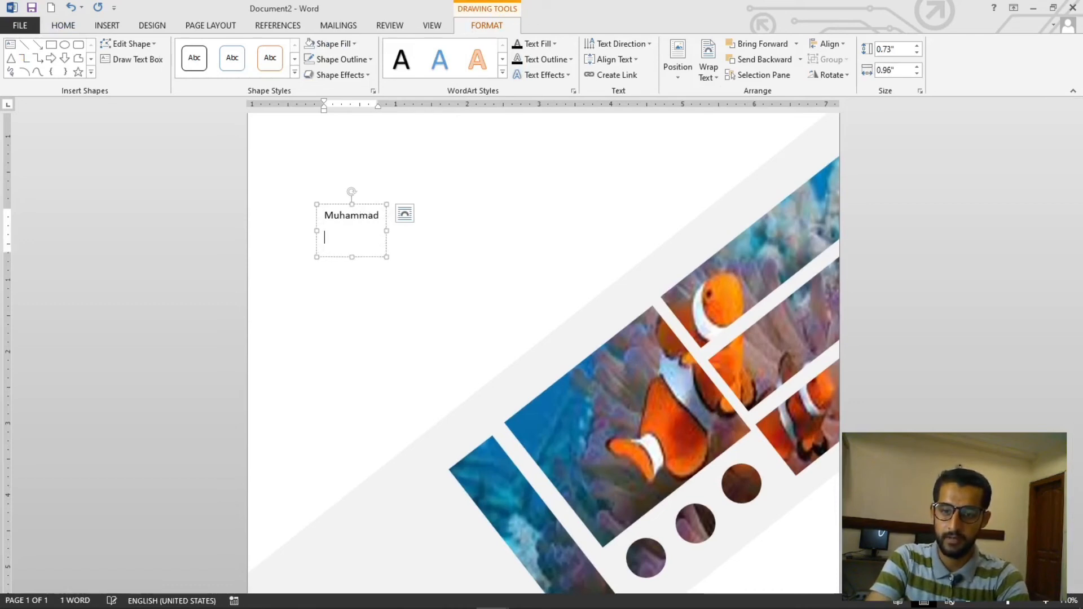
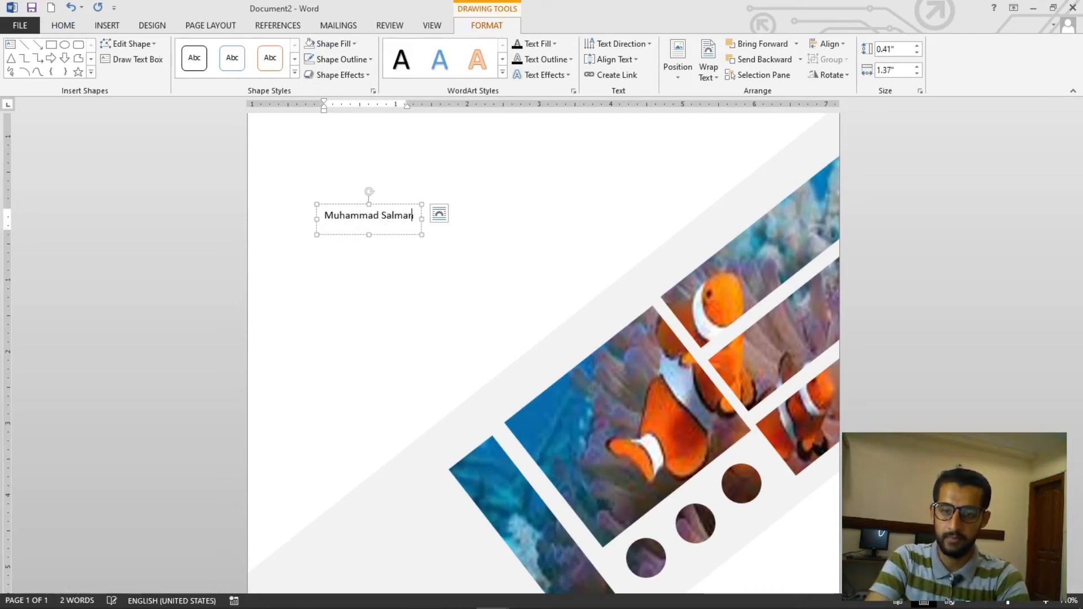
key(Return)
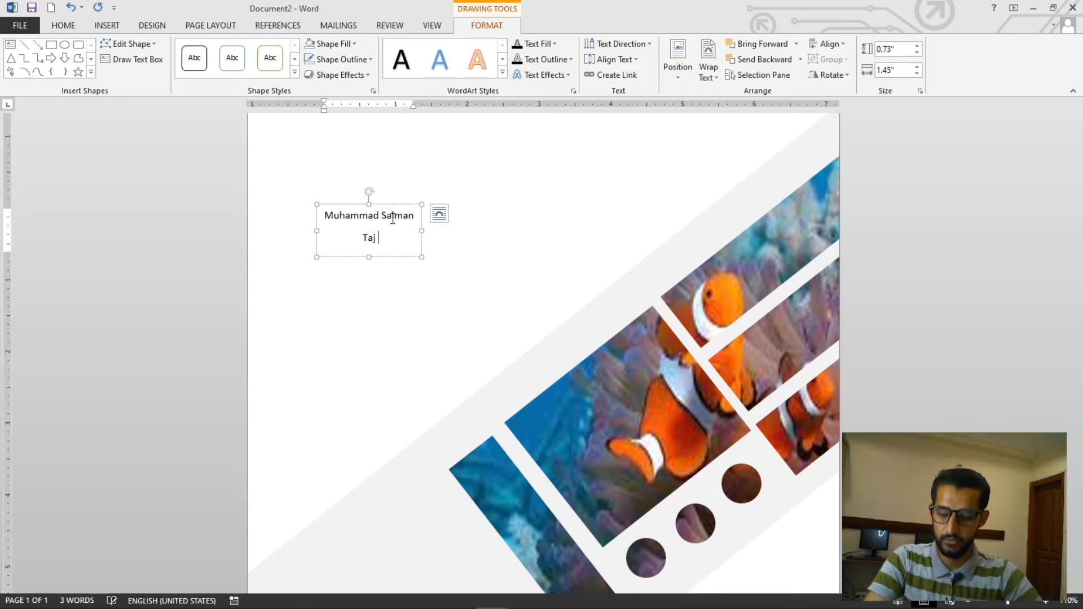
Left-align the name and set paragraph spacing after to 0 pt with single line spacing
key(ctrl+a)
key(ctrl+l)
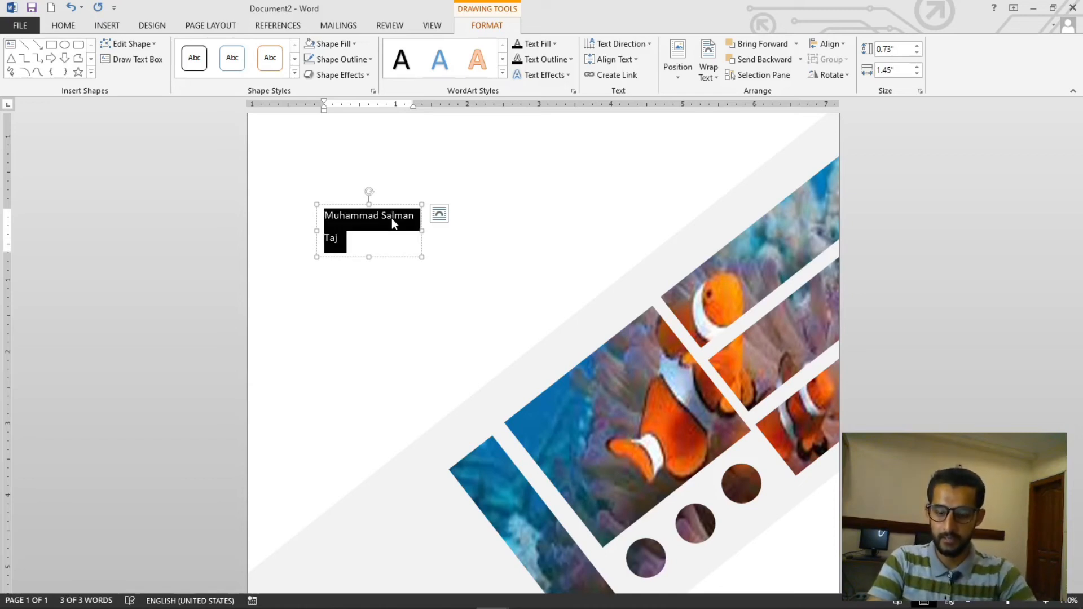
key(alt+o)
key(p)
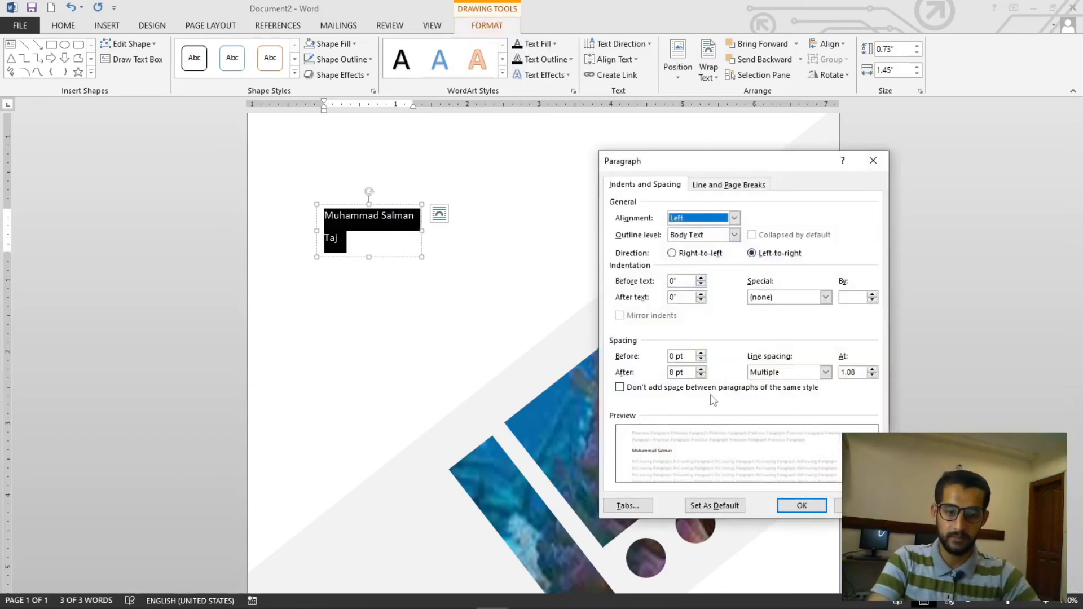
click(702, 376)
click(702, 375)
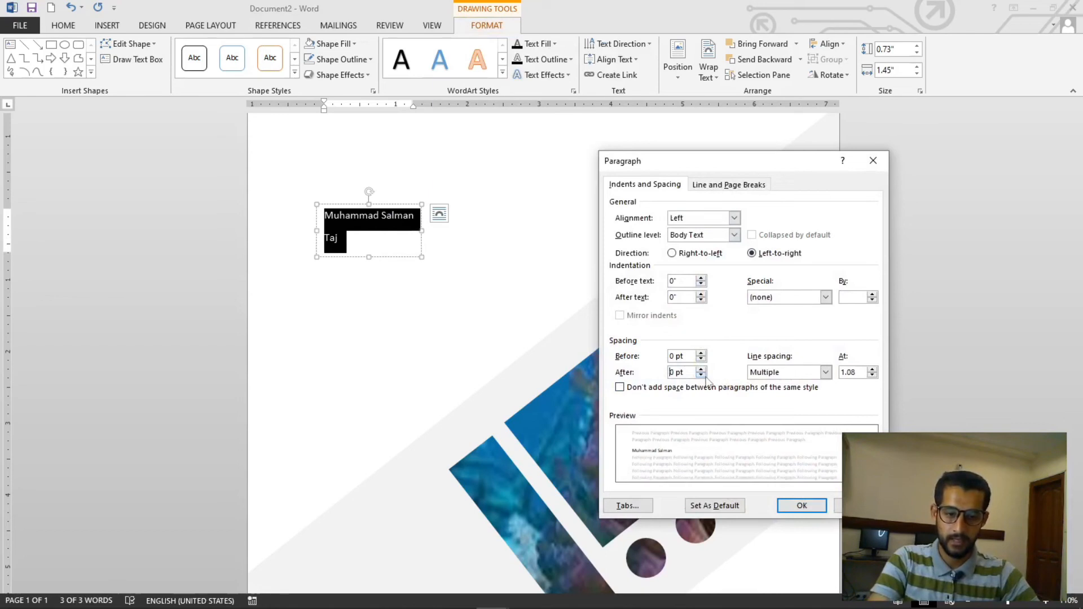
click(825, 372)
click(778, 386)
click(802, 506)
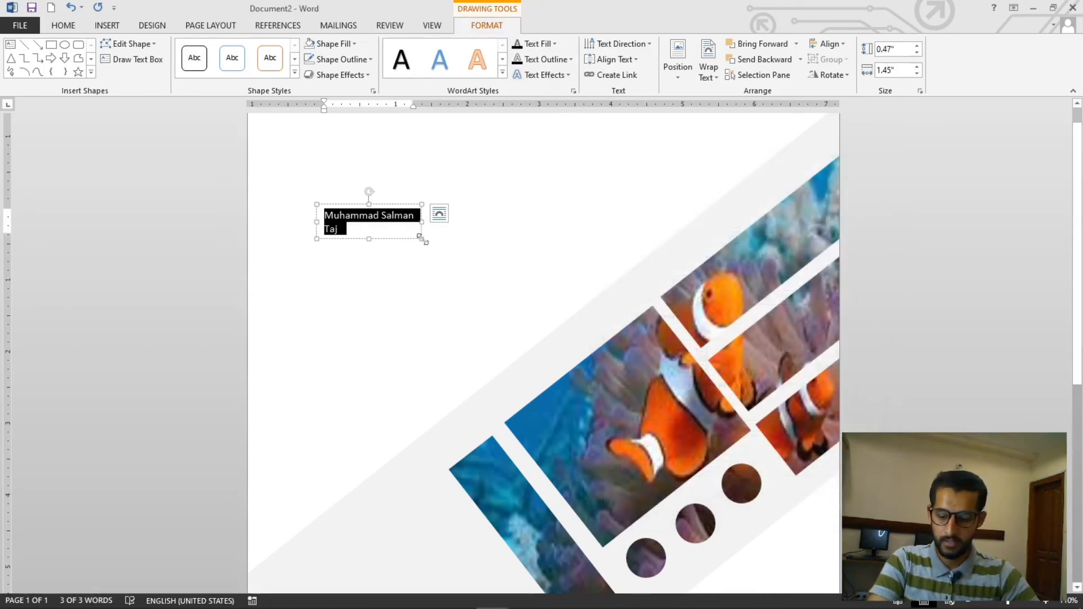
Increase the name's font size to 36 pt
key(ctrl+shift+period)
key(ctrl+shift+period)
key(ctrl+shift+period)
key(ctrl+shift+period)
key(ctrl+shift+period)
key(ctrl+shift+period)
key(ctrl+shift+period)
key(ctrl+shift+period)
key(ctrl+shift+period)
key(ctrl+shift+period)
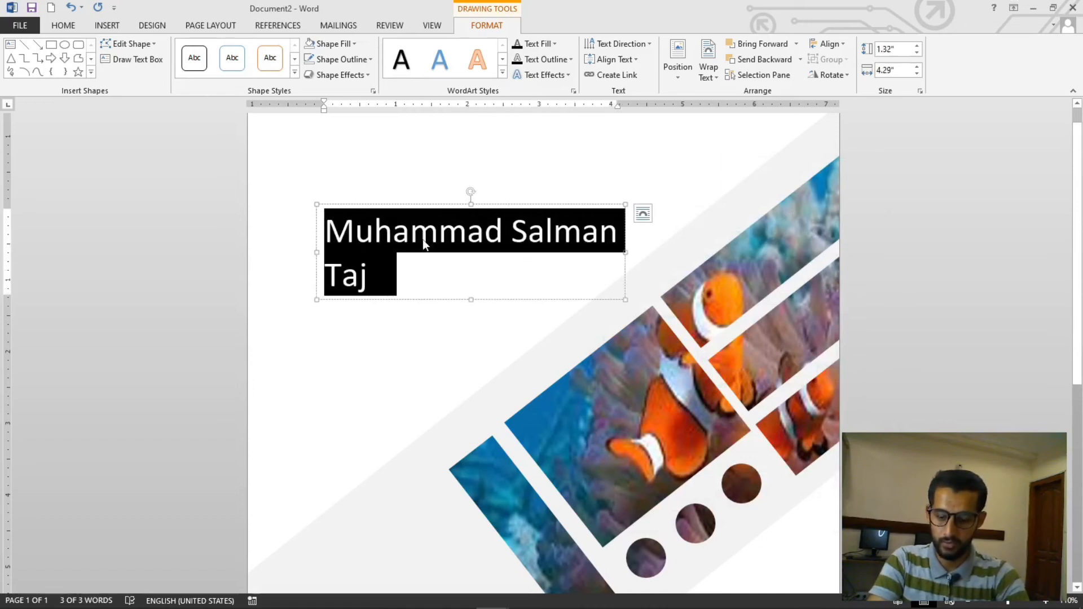
key(alt)
key(h)
key(f)
key(f)
key(Escape)
key(Right)
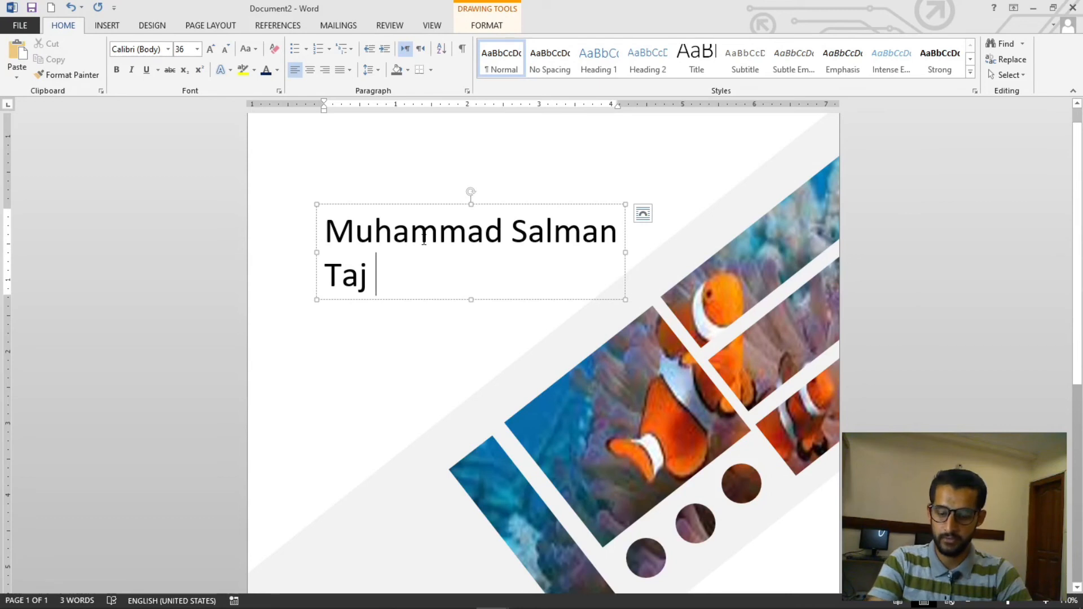
Change the name's font to Bahnschrift SemiBold
key(ctrl+a)
key(alt)
key(h)
key(f)
key(f)
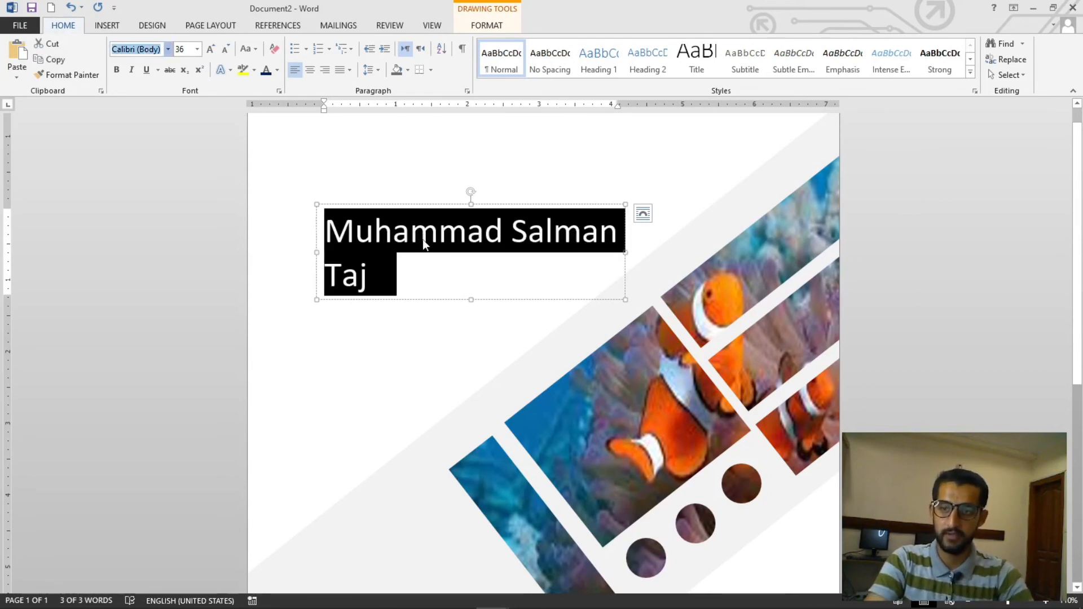
key(alt+Down)
key(Down)
key(Down)
key(Down)
key(Down)
key(Down)
key(Down)
key(Down)
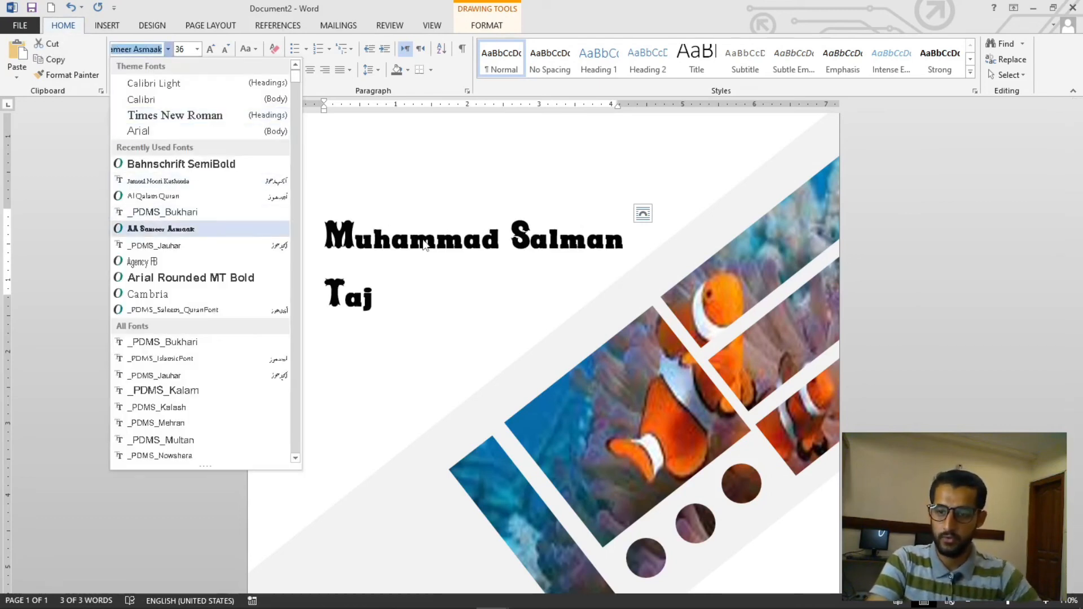
double_click(194, 167)
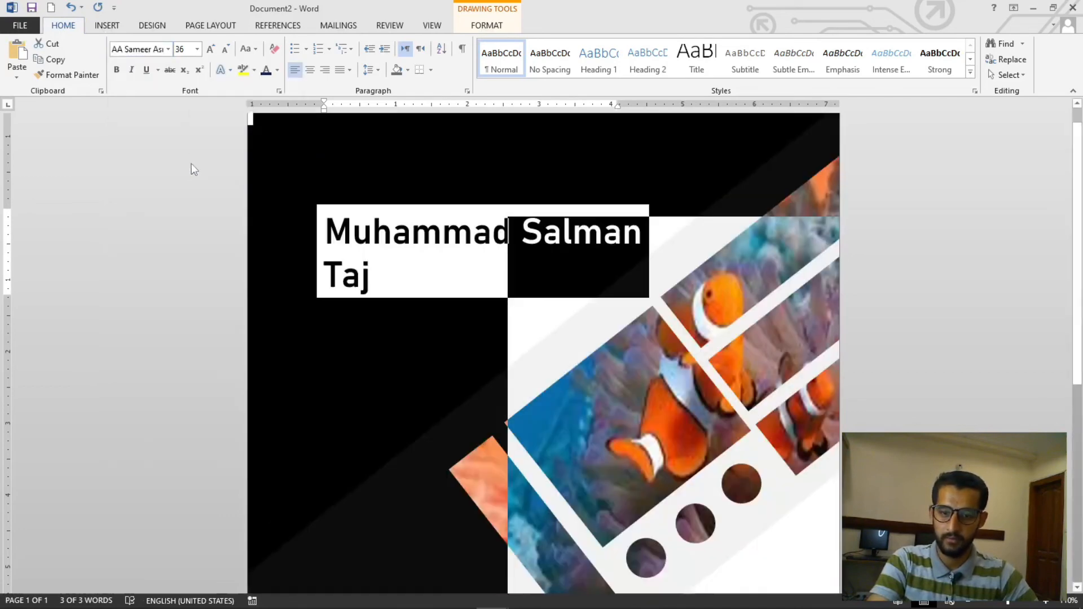
click(917, 280)
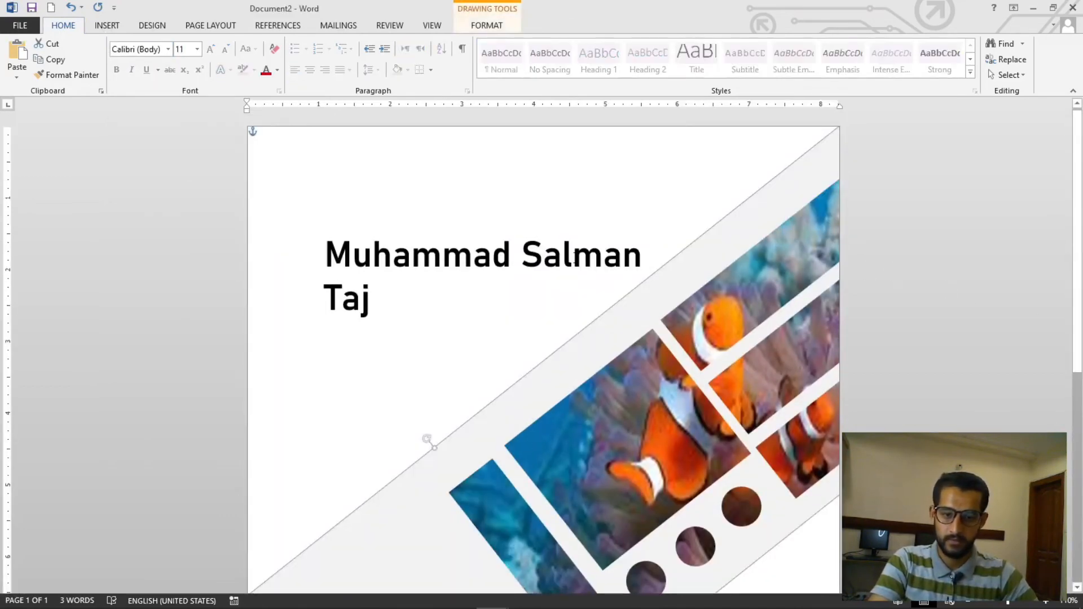
Move the name's text box up toward the page's upper left corner and check the page in print preview
click(572, 255)
drag(537, 226, 502, 178)
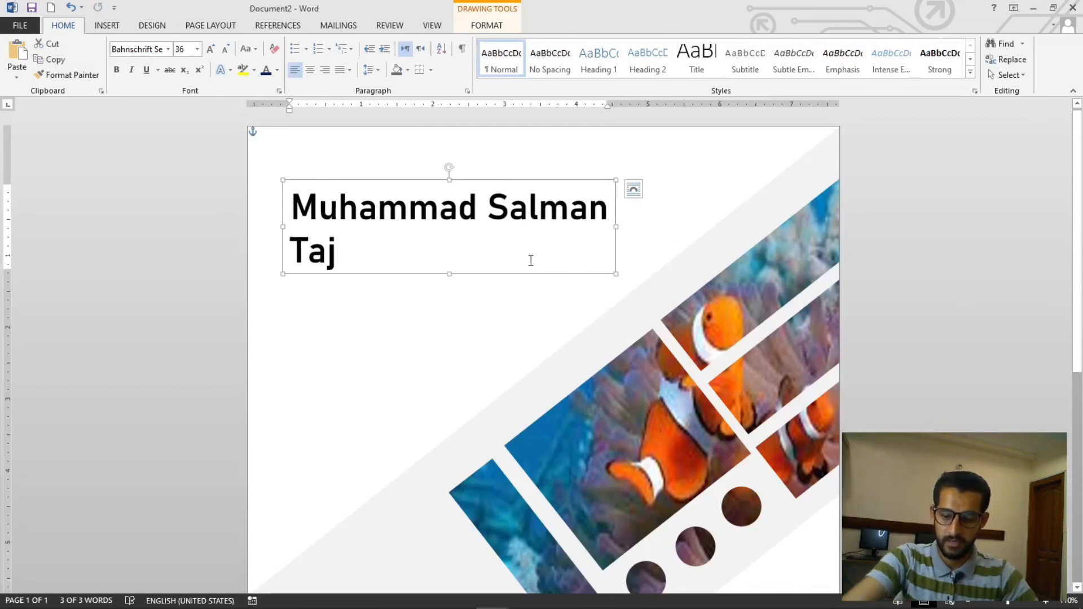
key(ctrl+p)
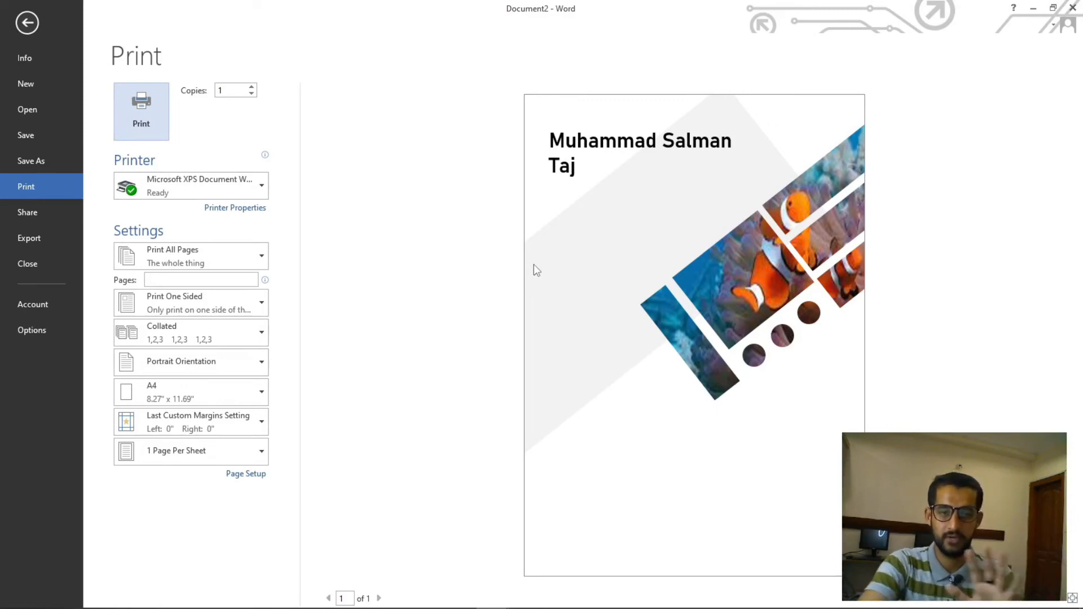
key(Escape)
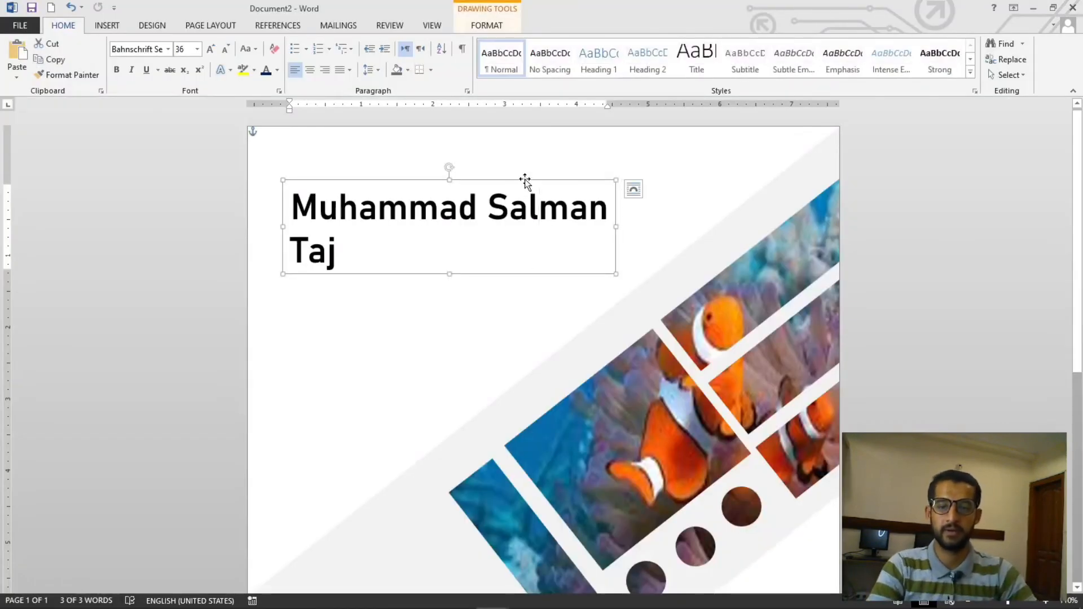
Color the whole name with a dark blue theme color
triple_click(451, 256)
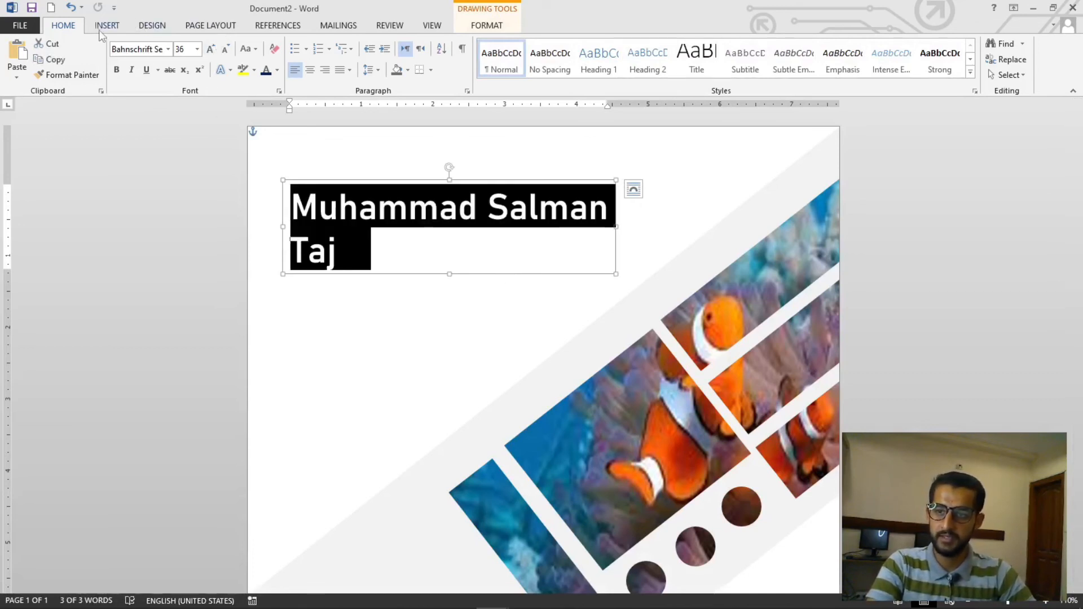
click(278, 70)
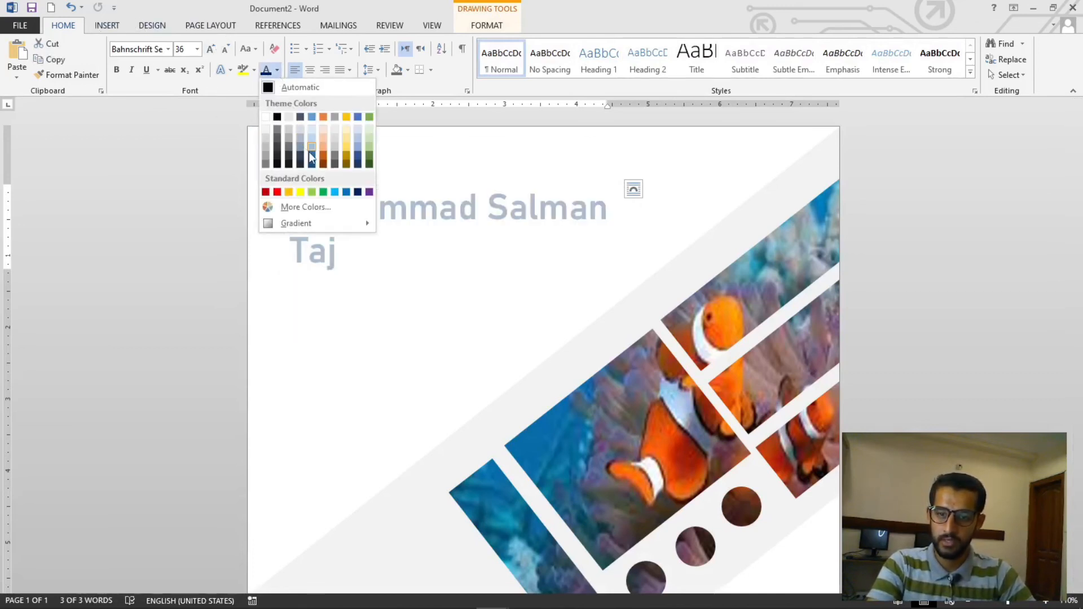
click(358, 157)
click(457, 239)
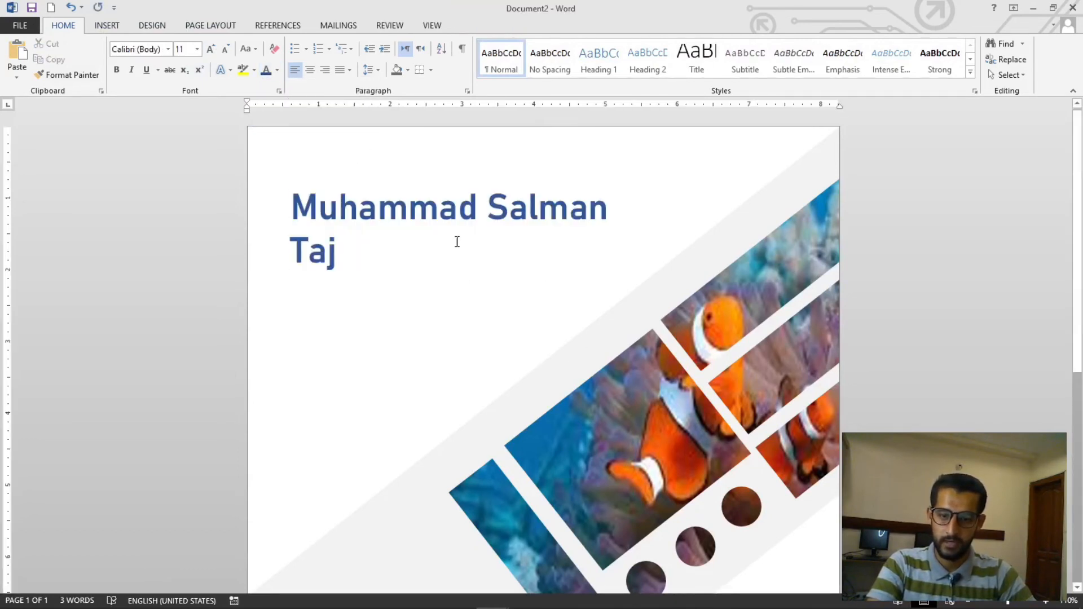
Duplicate the name's text box just below the original and clear the copy's character formatting
ctrl+drag(461, 276, 460, 358)
click(460, 344)
key(ctrl+a)
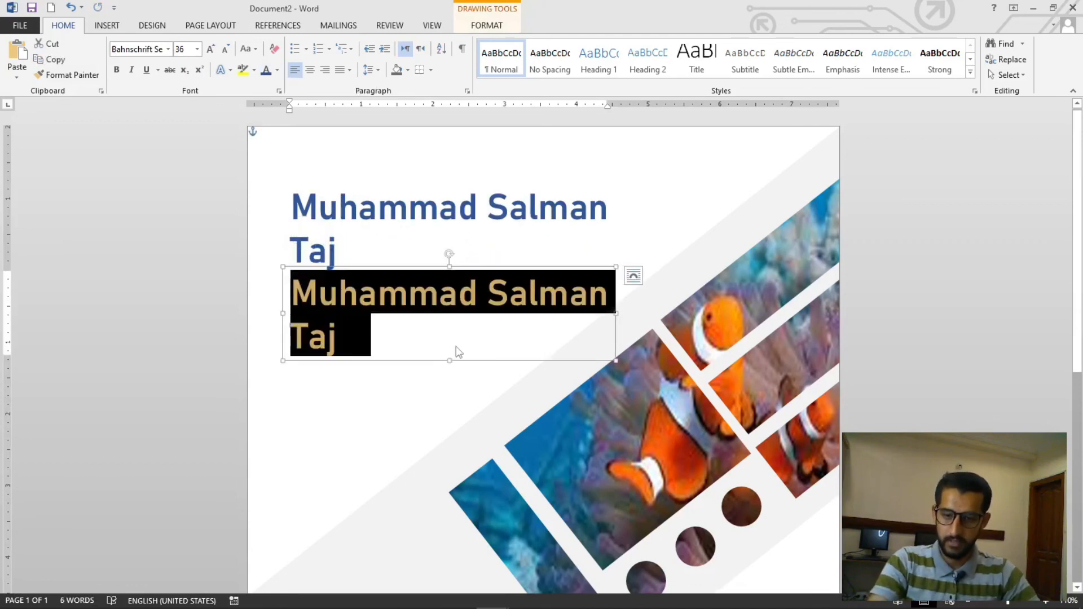
key(ctrl+space)
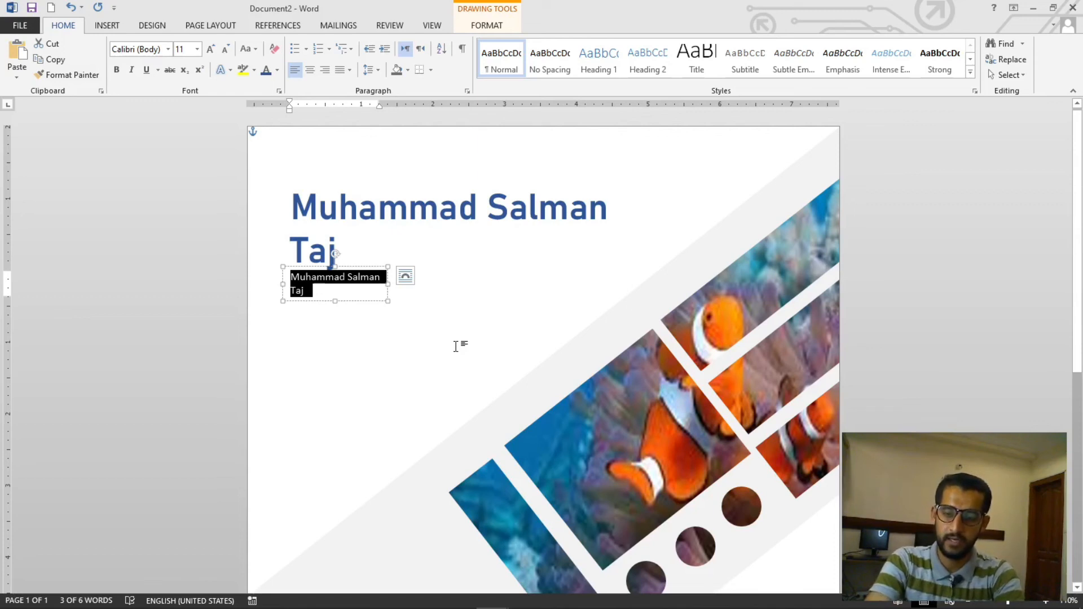
Replace the copy's text with Senior IT Trainer and select it
text(Se)
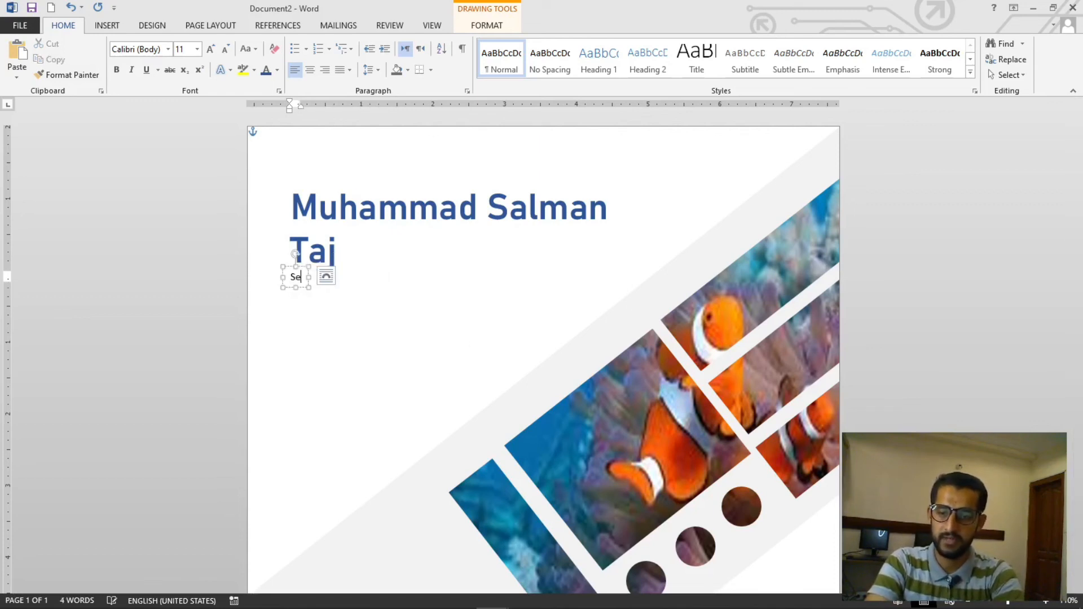
text(nior IT T)
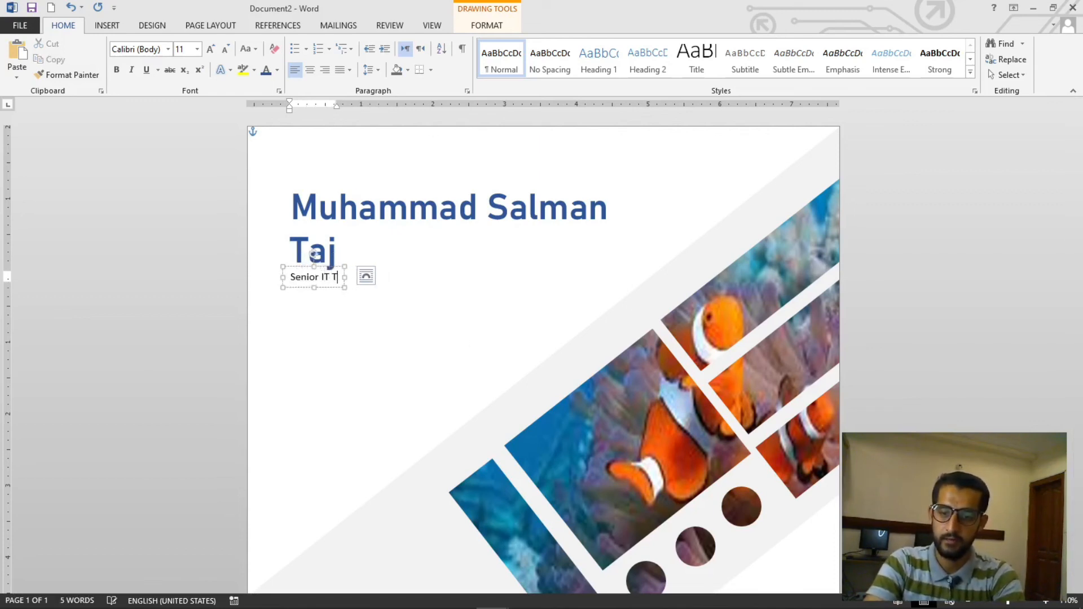
text(rainer)
key(ctrl+a)
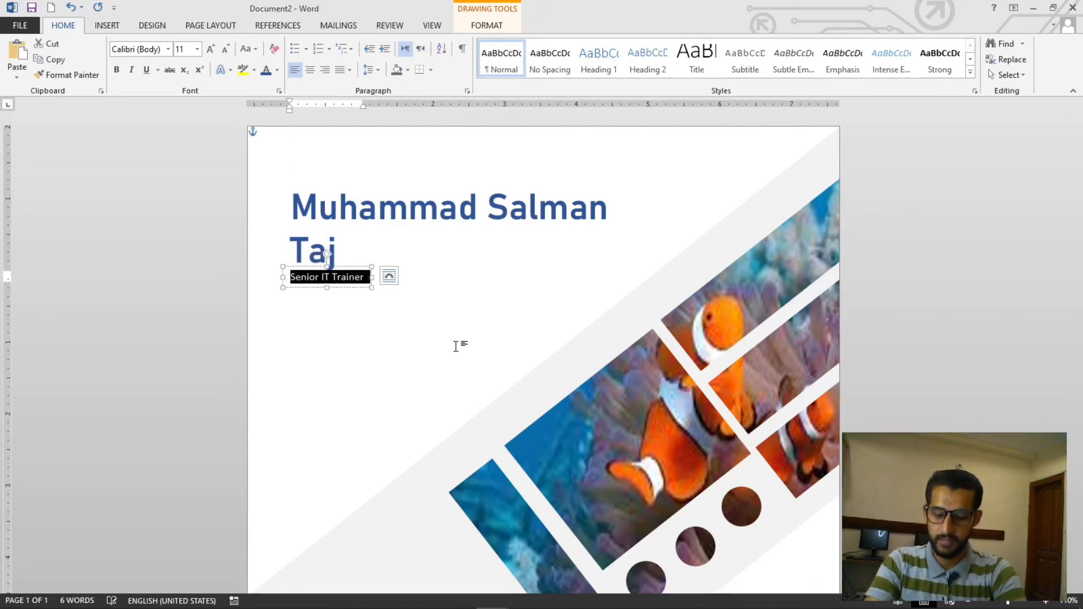